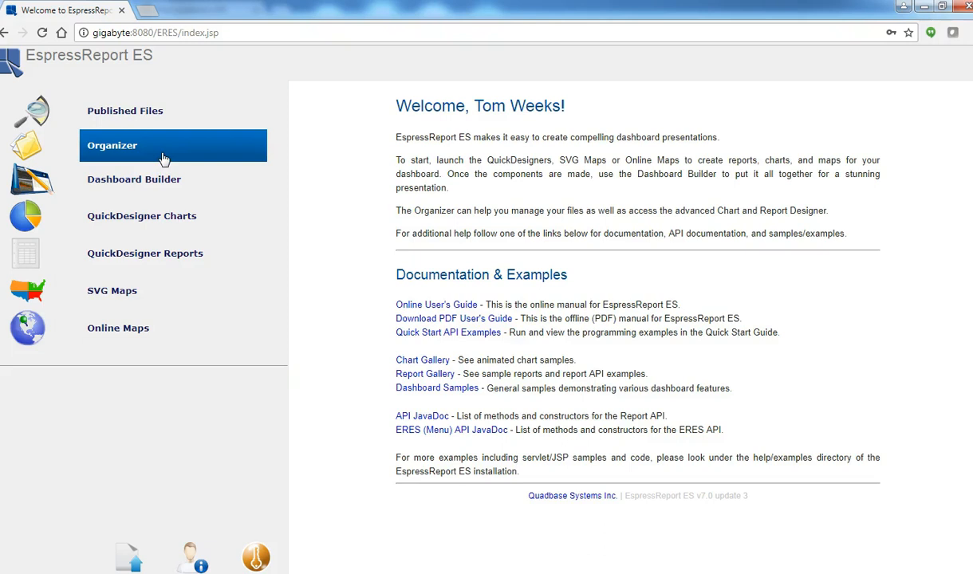
- Launch the Organizer, allow the downloaded Java application to run, and expand the Examples project
{"action": "left_click", "coordinate": [163, 157]}
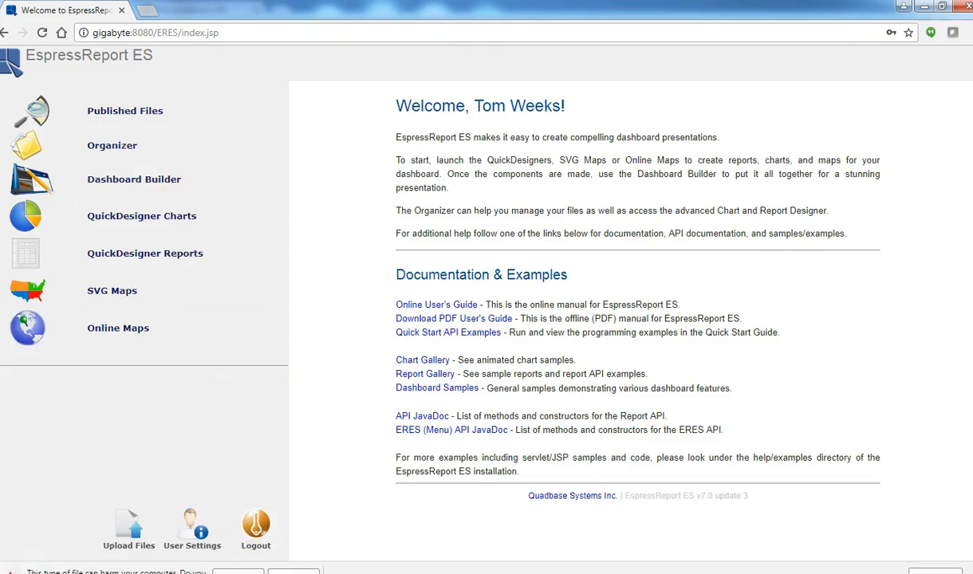
{"action": "left_click", "coordinate": [238, 572]}
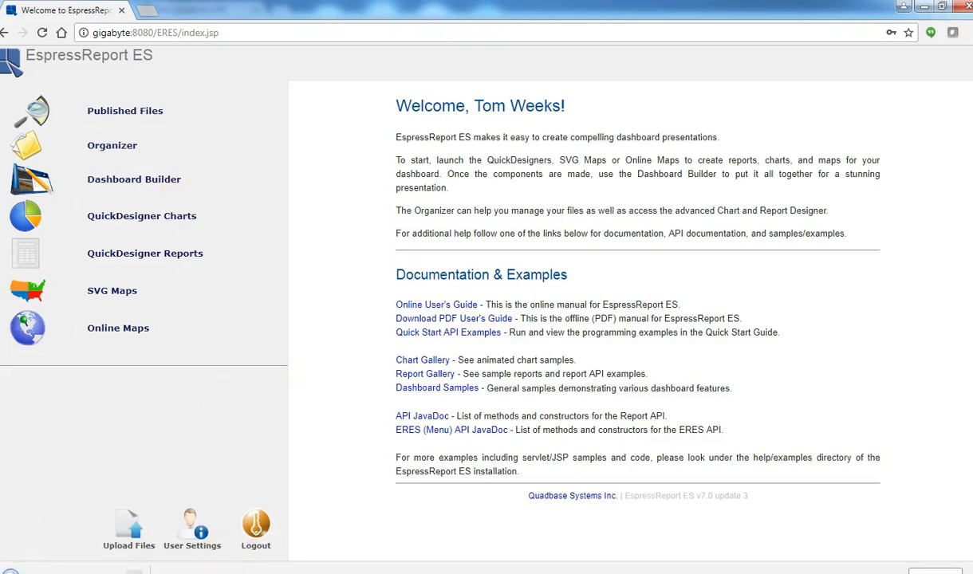
{"action": "left_click", "coordinate": [134, 571]}
{"action": "left_click", "coordinate": [164, 496]}
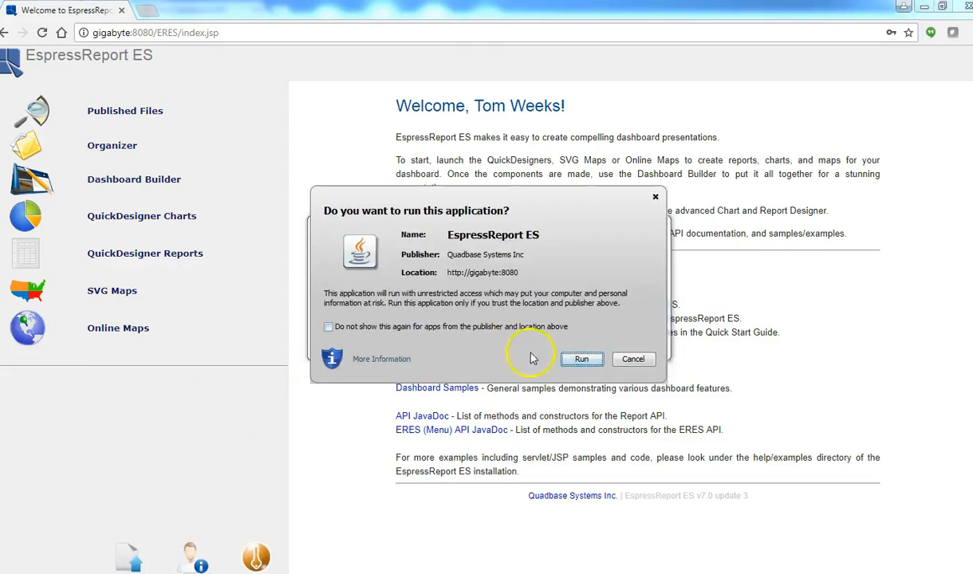
{"action": "left_click", "coordinate": [565, 358]}
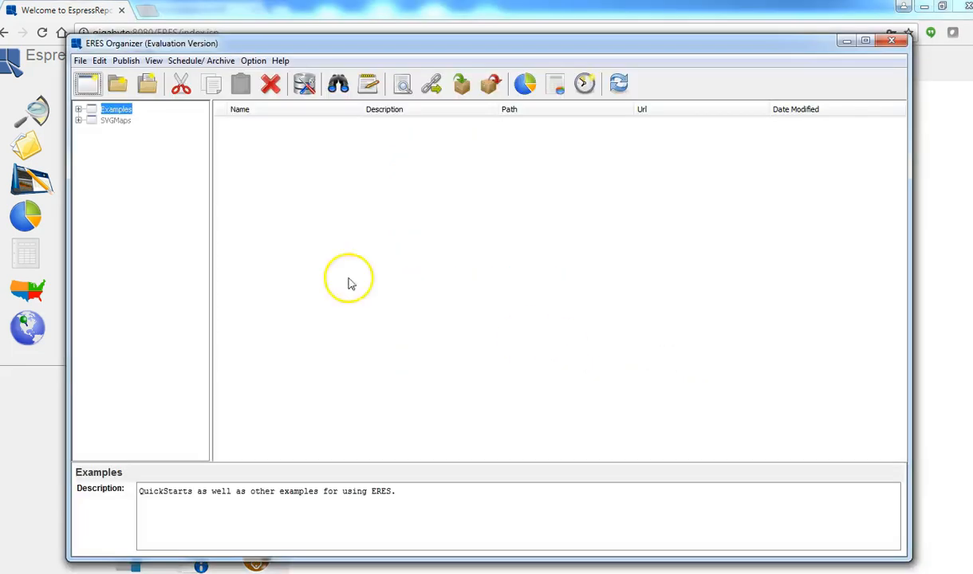
{"action": "left_click", "coordinate": [78, 109]}
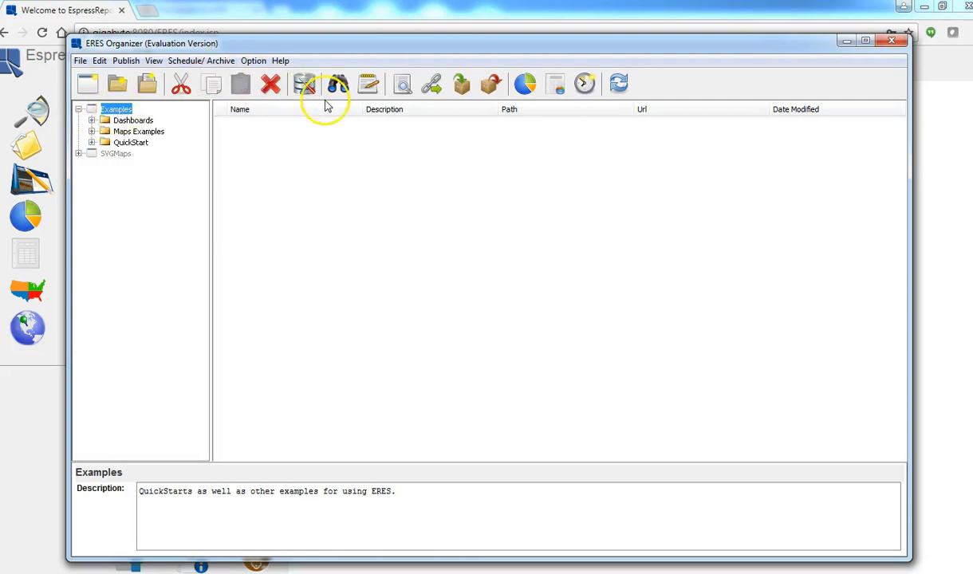
- Create a project named QuickStart_Examples with the description "Contains sample reports and charts used in this exercise in the QuickStart Guide."
{"action": "left_click", "coordinate": [90, 84]}
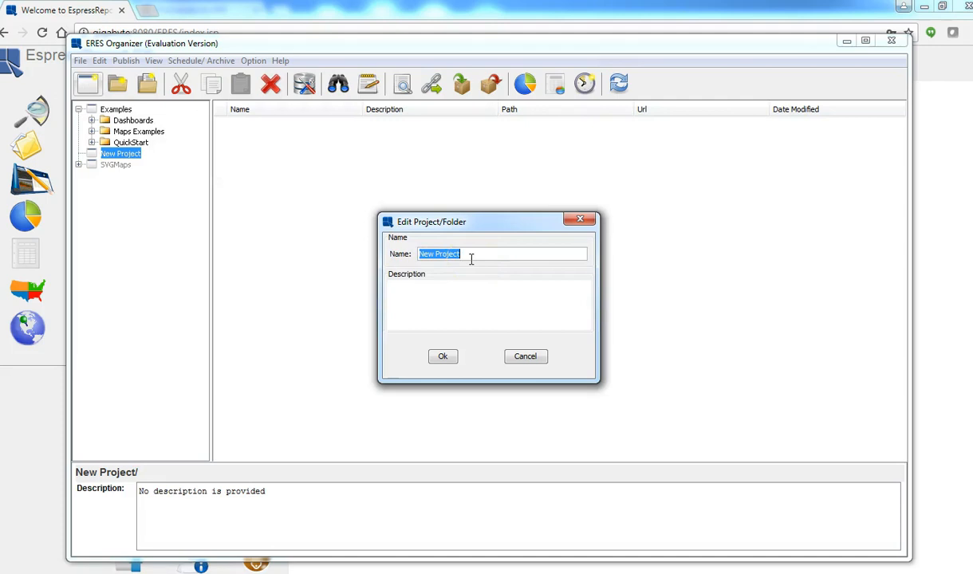
{"action": "type", "text": "QuickStart_Examples"}
{"action": "left_click", "coordinate": [480, 297]}
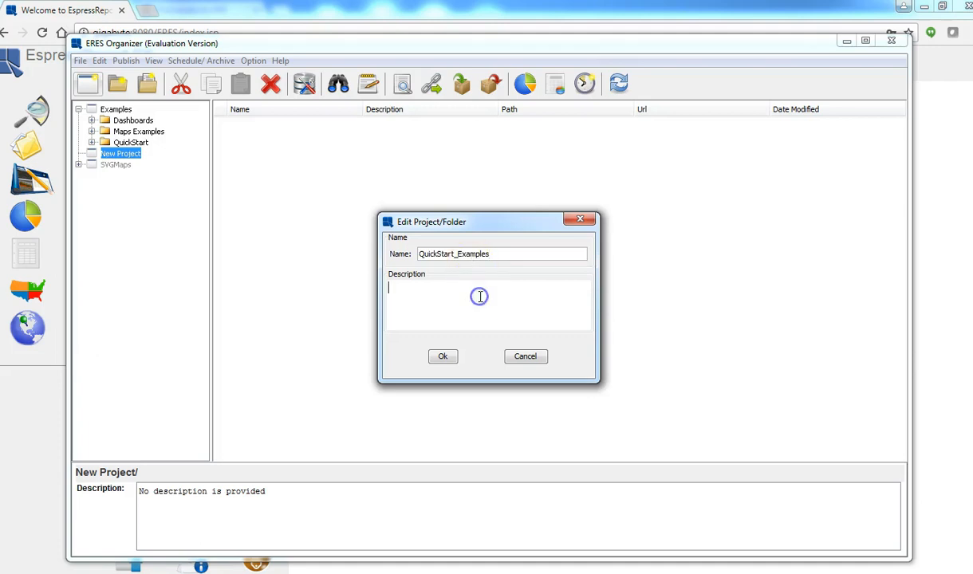
{"action": "left_click", "coordinate": [443, 355]}
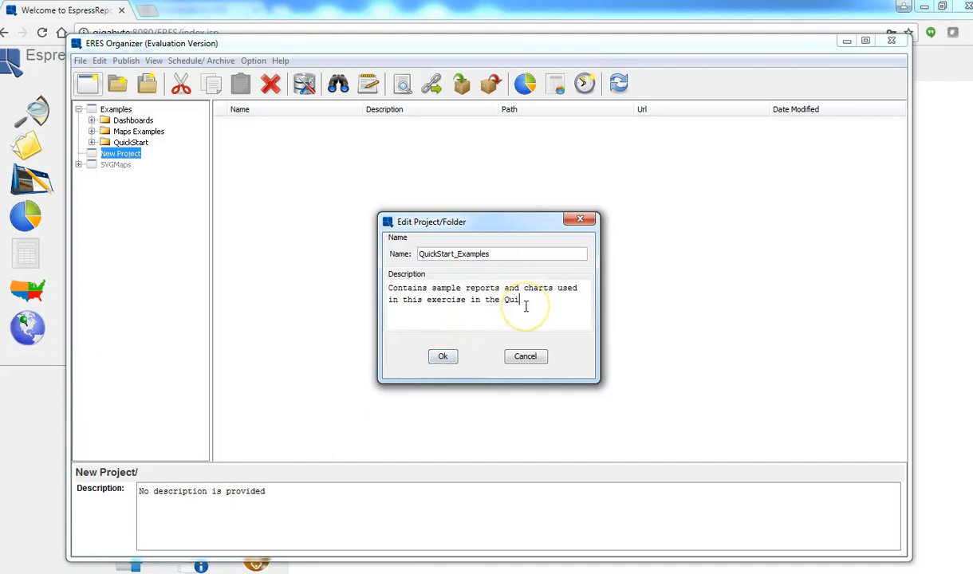
{"action": "type", "text": "ckStart Guide."}
{"action": "left_click", "coordinate": [443, 360]}
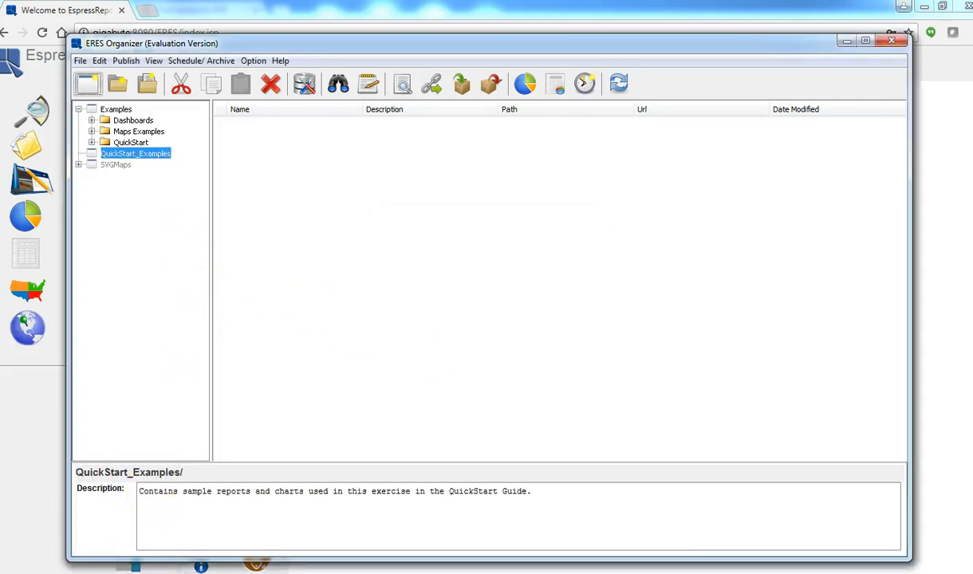
- Open the data registry list and examine the data sources defined in the Sample.xml registry
{"action": "left_click", "coordinate": [304, 86]}
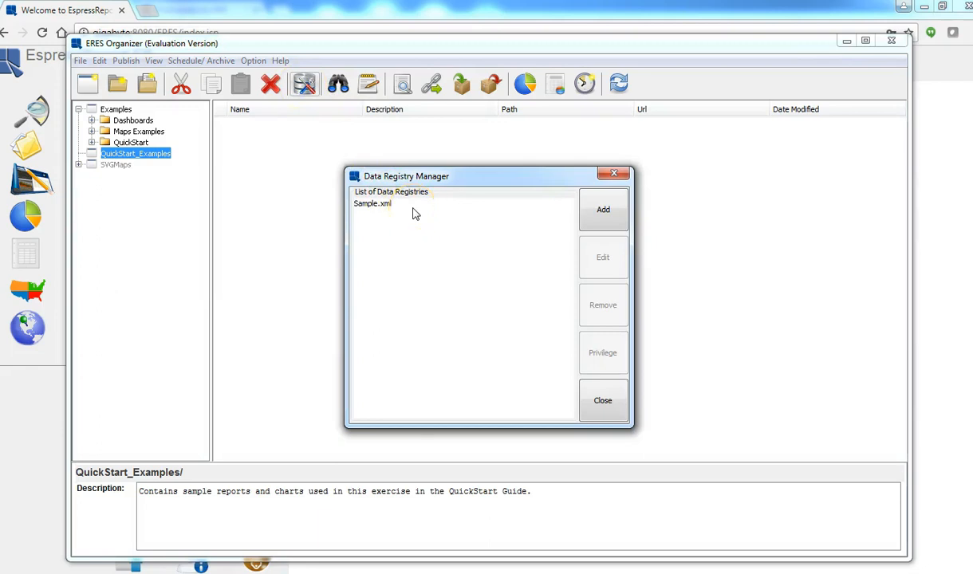
{"action": "left_click", "coordinate": [379, 208]}
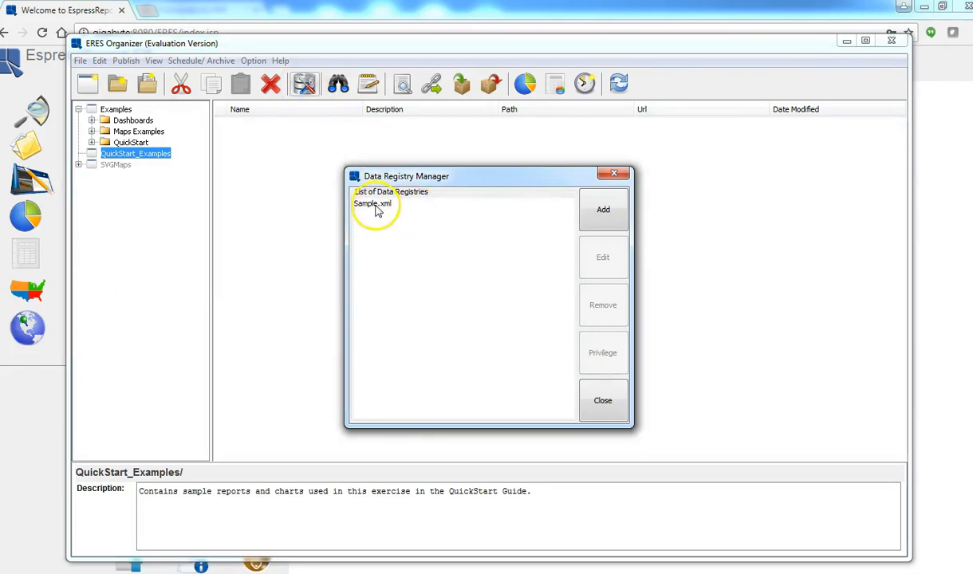
{"action": "left_click", "coordinate": [376, 206]}
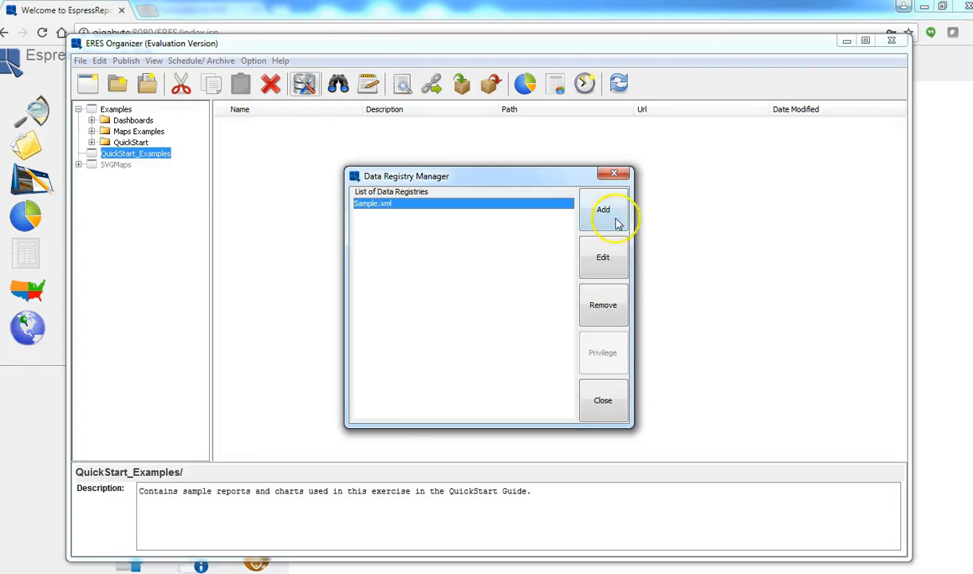
{"action": "left_click", "coordinate": [601, 265]}
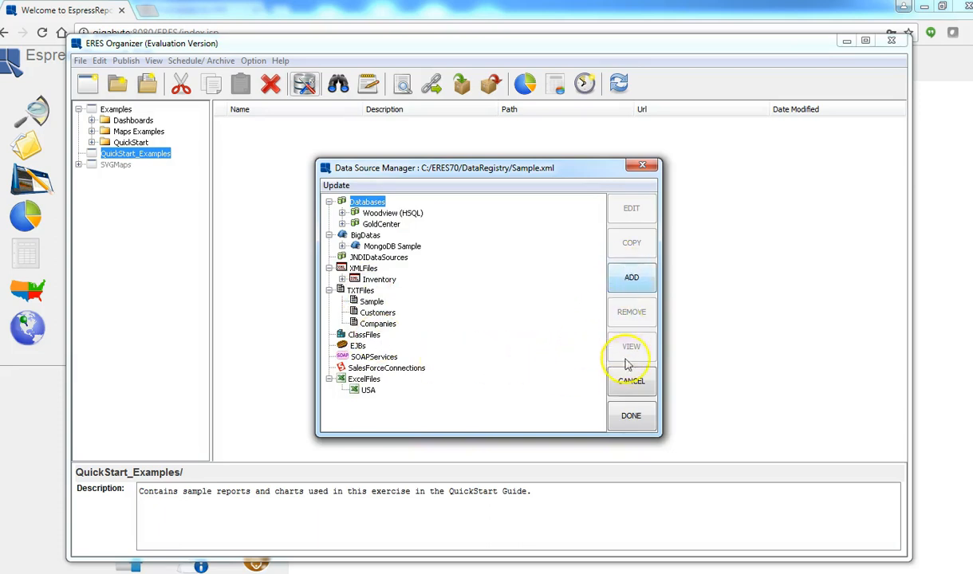
{"action": "left_click", "coordinate": [631, 385]}
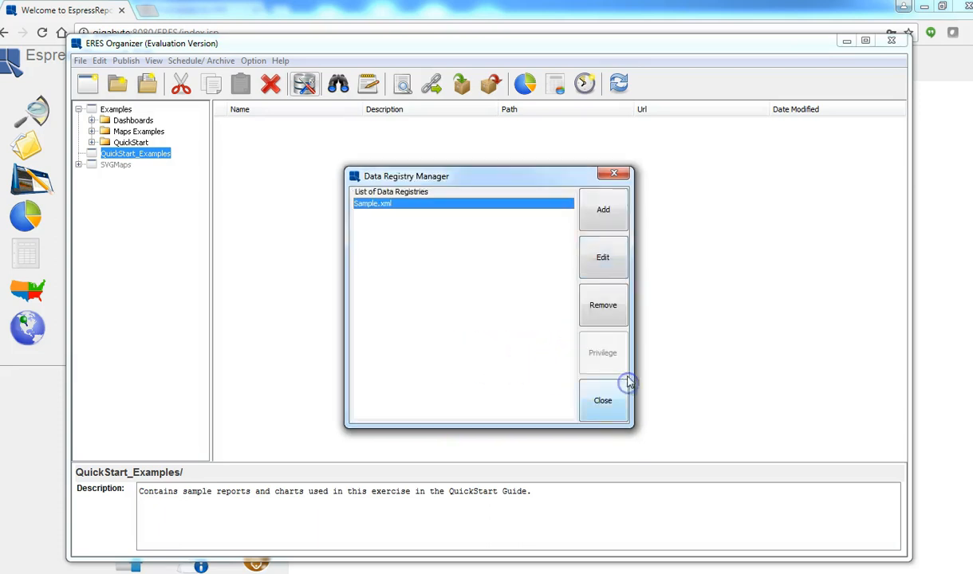
- Try to add a new data registry named QuickStart_Sample
{"action": "left_click", "coordinate": [602, 214]}
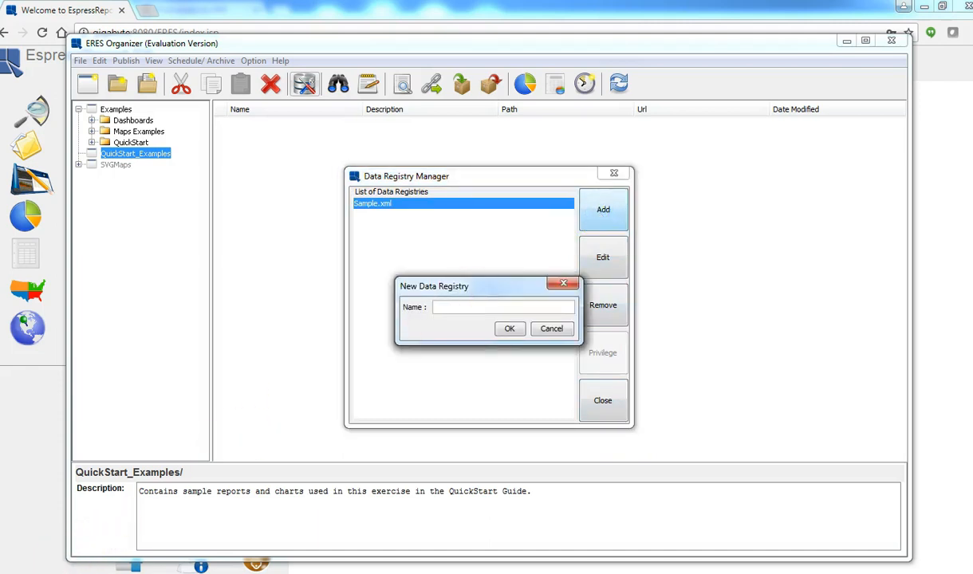
{"action": "left_click", "coordinate": [456, 309]}
{"action": "left_click", "coordinate": [457, 309]}
{"action": "type", "text": "QuickStart_Sample"}
{"action": "left_click", "coordinate": [504, 330]}
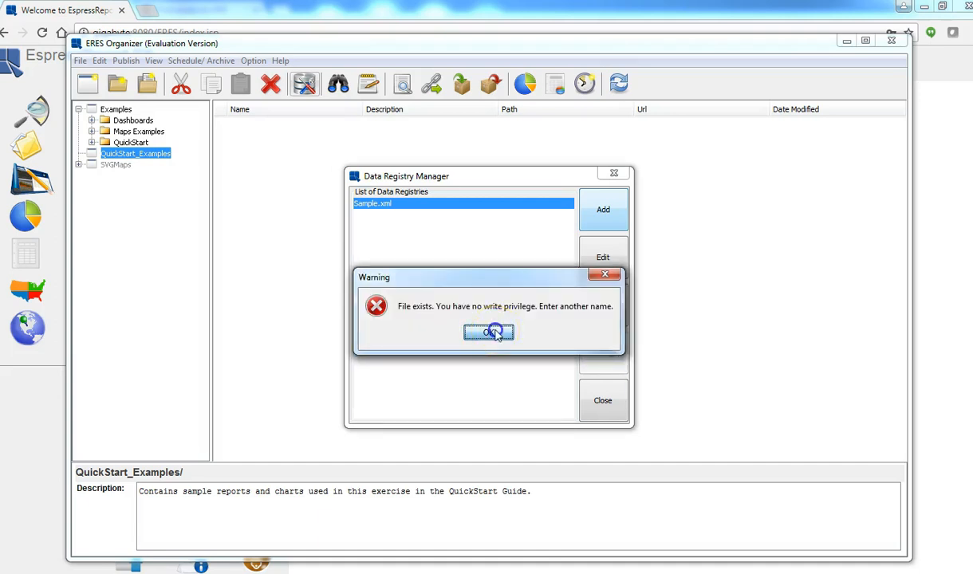
{"action": "left_click", "coordinate": [495, 333]}
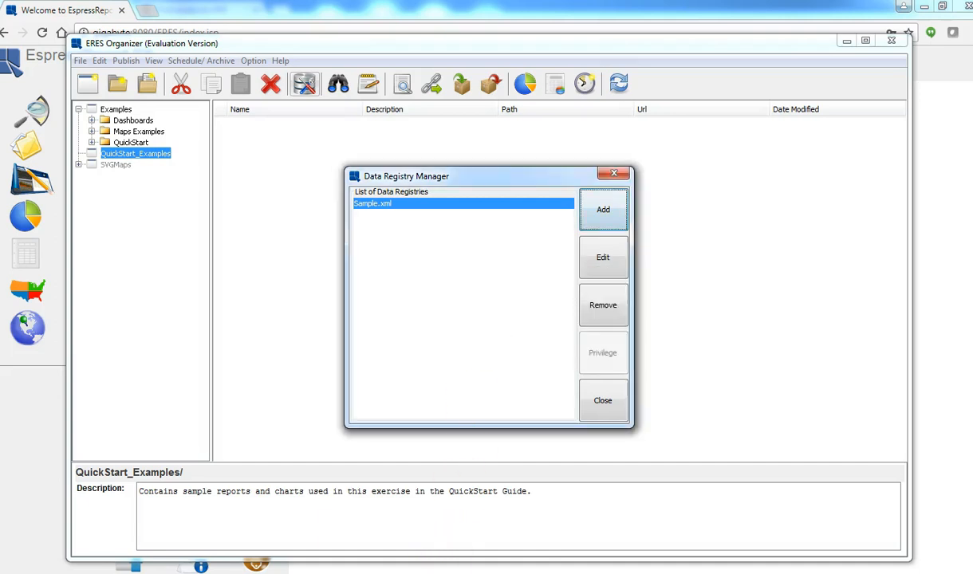
- Create the QuickStart_Sample data registry by adding it again under that name
{"action": "left_click", "coordinate": [604, 209]}
{"action": "left_click", "coordinate": [506, 308]}
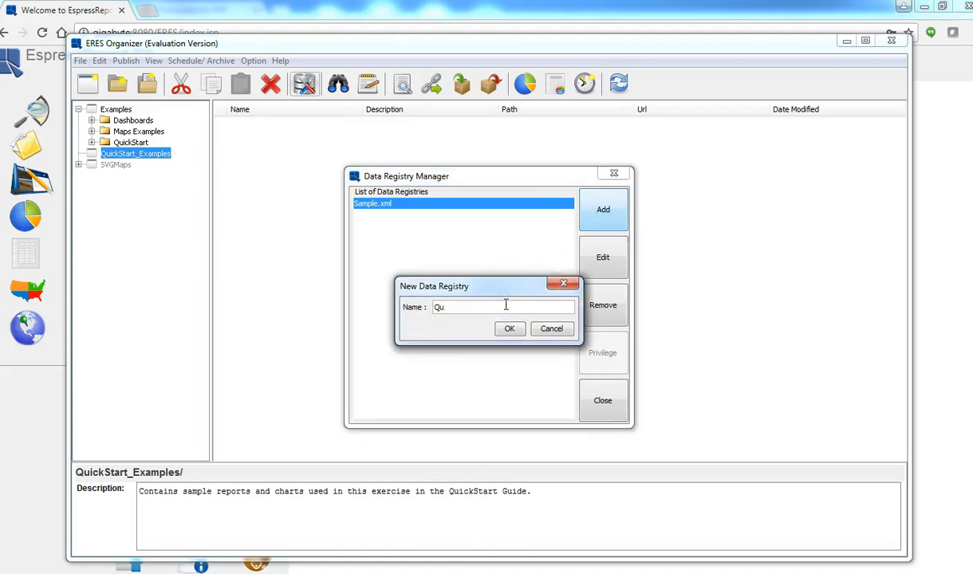
{"action": "type", "text": "QuickStart_sample"}
{"action": "left_click", "coordinate": [496, 328]}
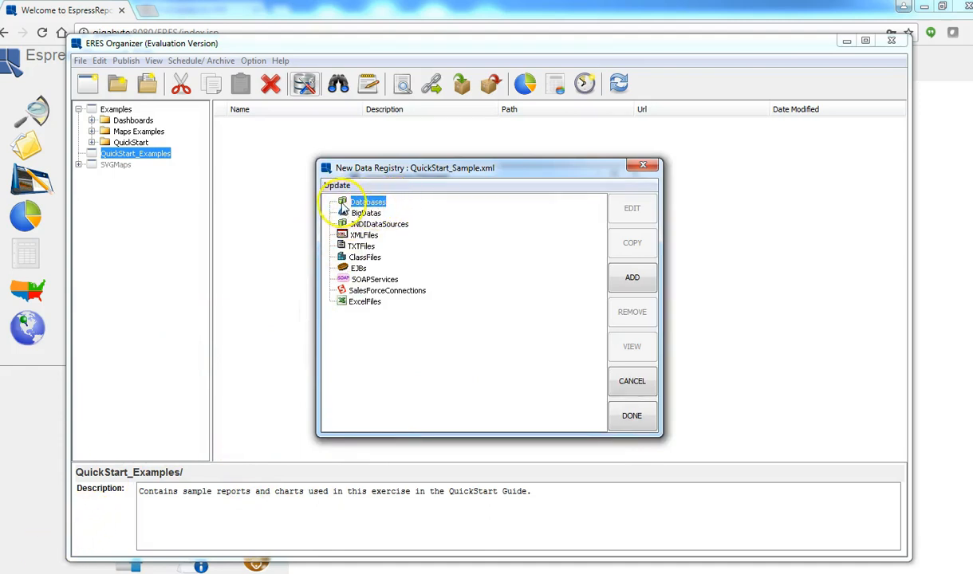
- Start a new database source in the QuickStart_Sample registry and choose HSQL as its driver
{"action": "left_click", "coordinate": [626, 281]}
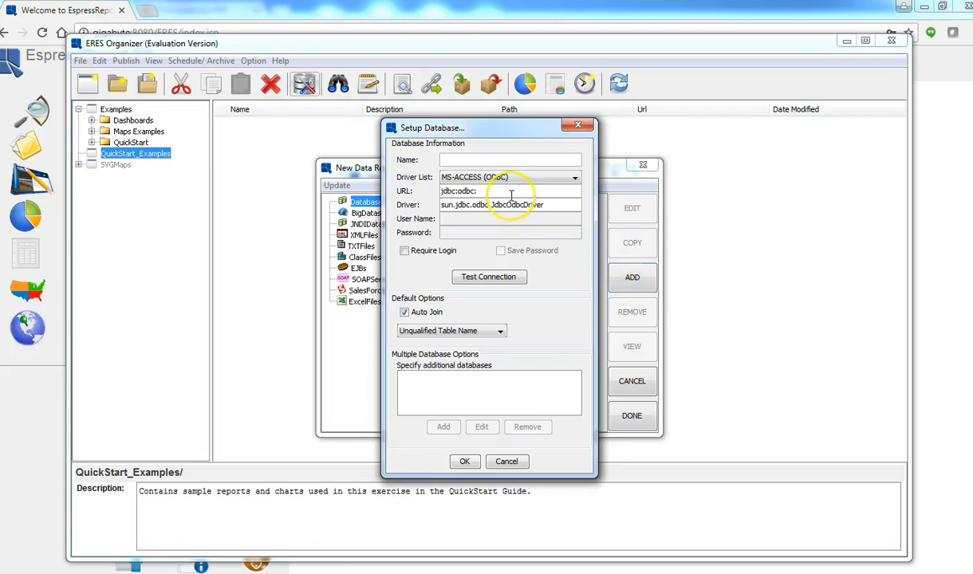
{"action": "left_click", "coordinate": [577, 182]}
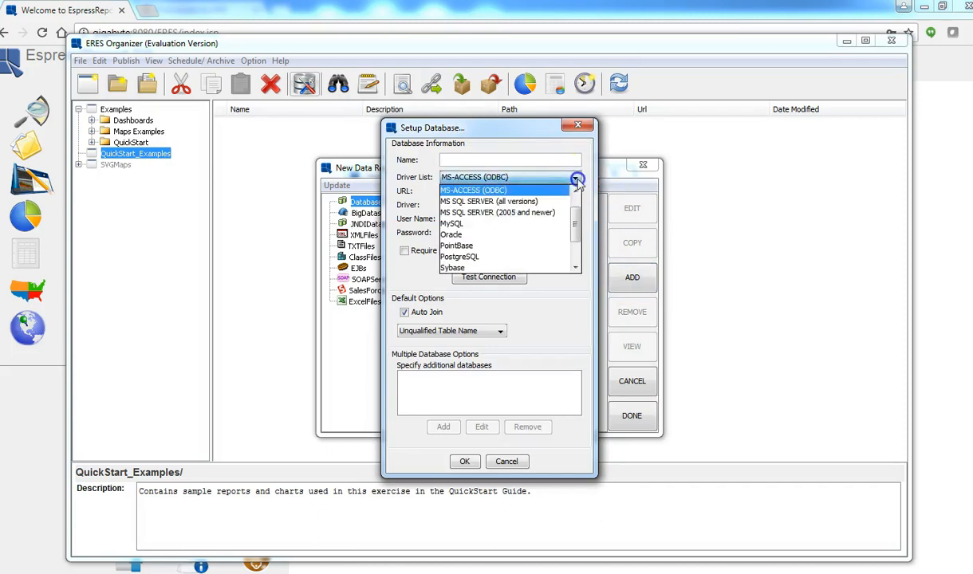
{"action": "left_click_drag", "start_coordinate": [573, 223], "coordinate": [567, 243]}
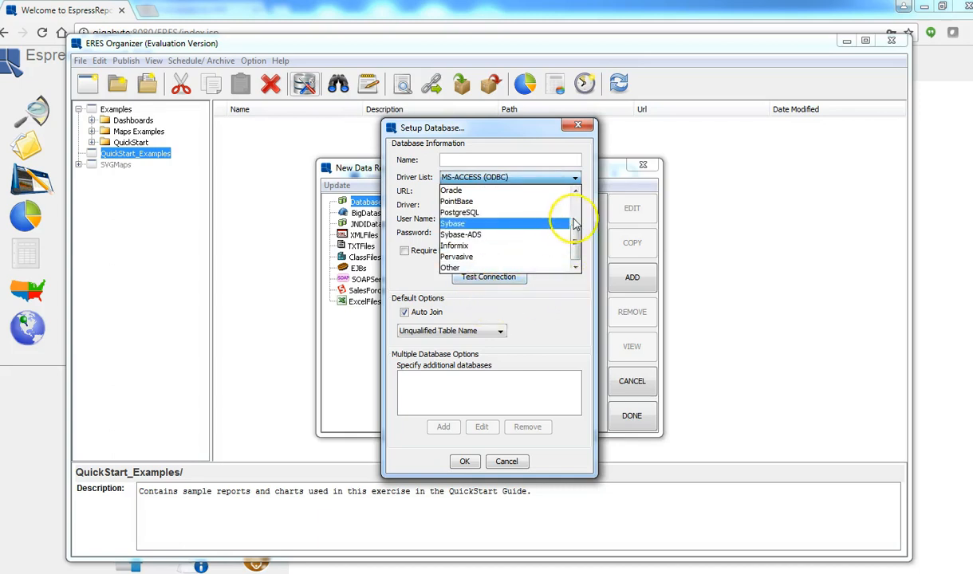
{"action": "scroll", "coordinate": [576, 240], "scroll_direction": "up", "scroll_amount": 2}
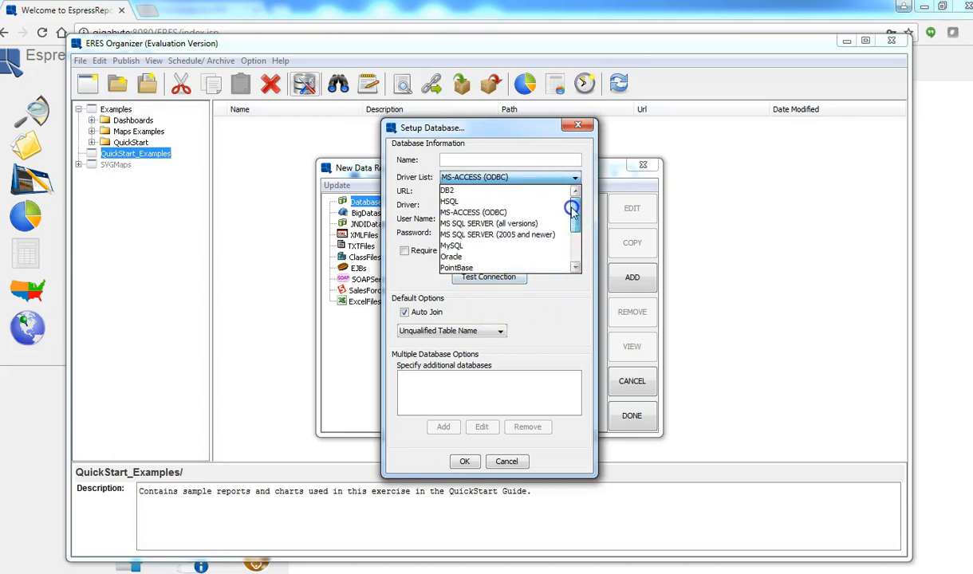
{"action": "left_click", "coordinate": [512, 204]}
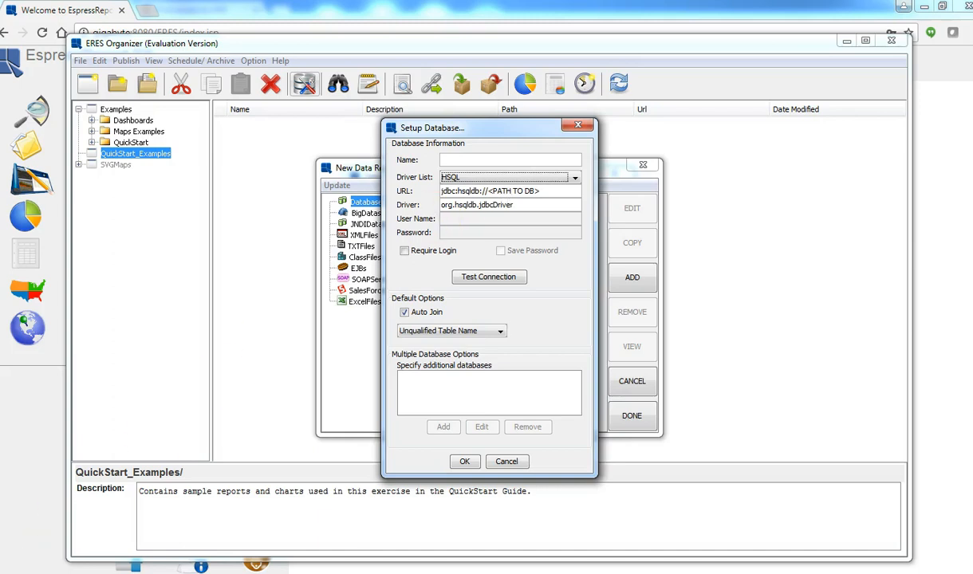
- Name the database Woodview and point its HSQL URL to help/examples/DataSources/database/woodview
{"action": "left_click", "coordinate": [482, 159]}
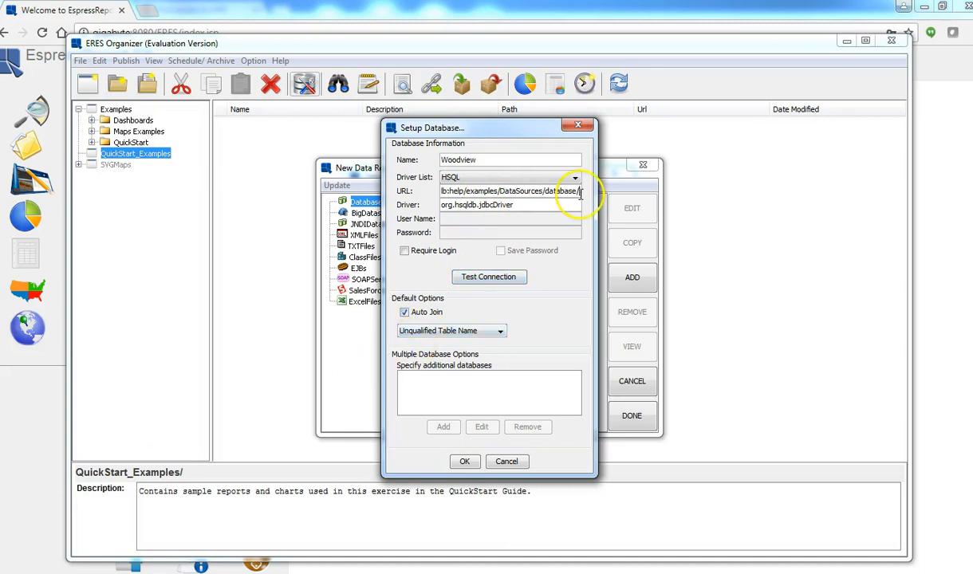
{"action": "type", "text": "woodview"}
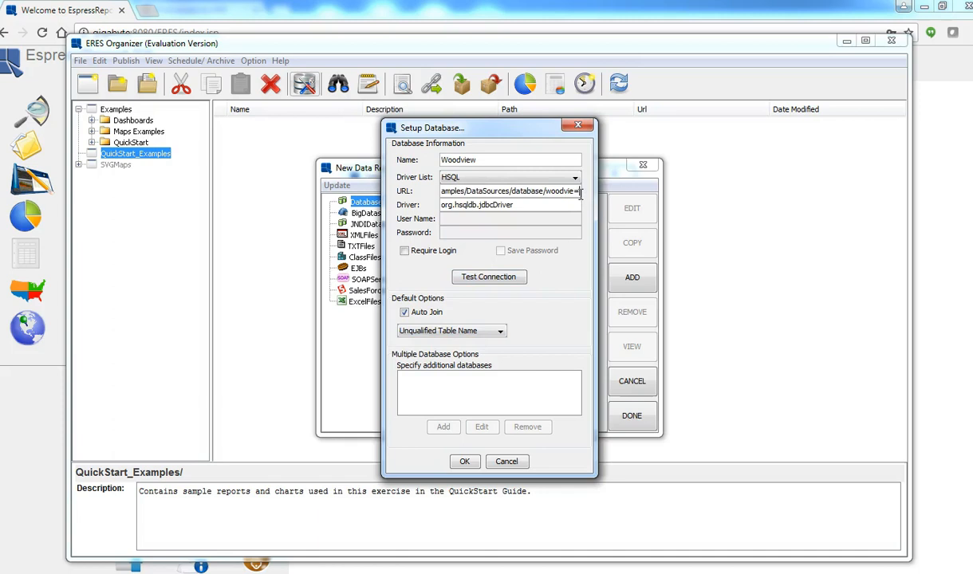
{"action": "key", "text": "BackSpace"}
{"action": "key", "text": "BackSpace"}
{"action": "type", "text": "ew"}
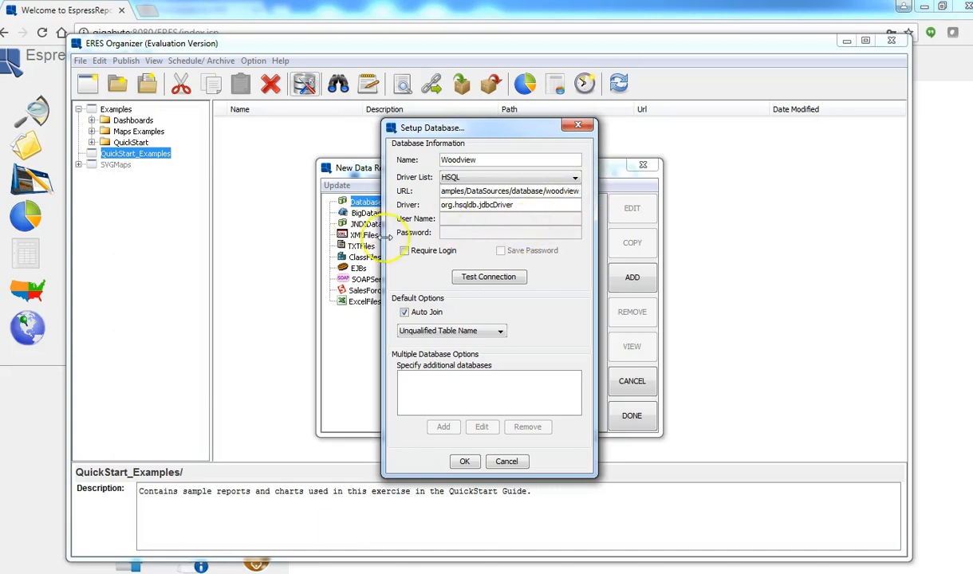
- Make the Woodview database require login with a saved password, and set its user name to sa
{"action": "left_click", "coordinate": [404, 251]}
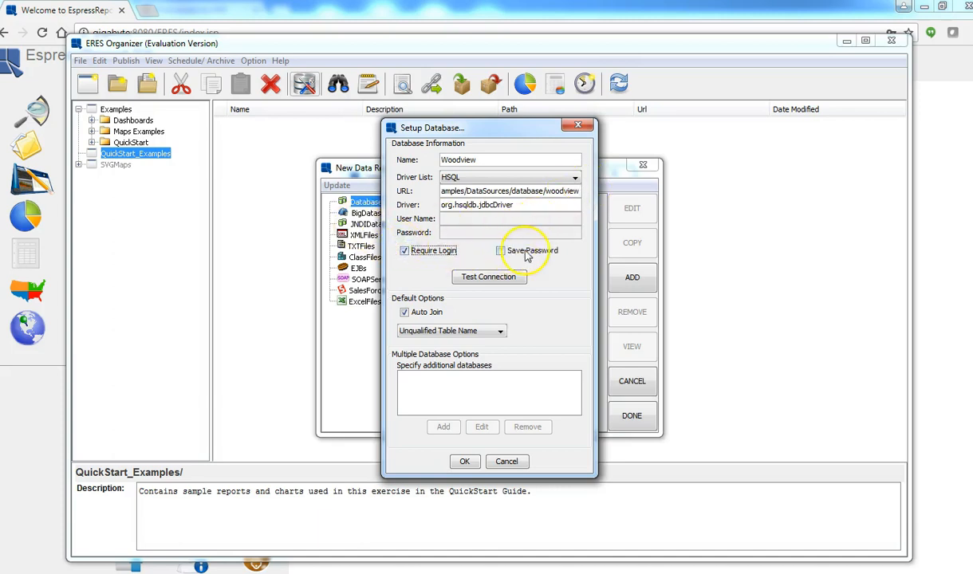
{"action": "left_click", "coordinate": [500, 251]}
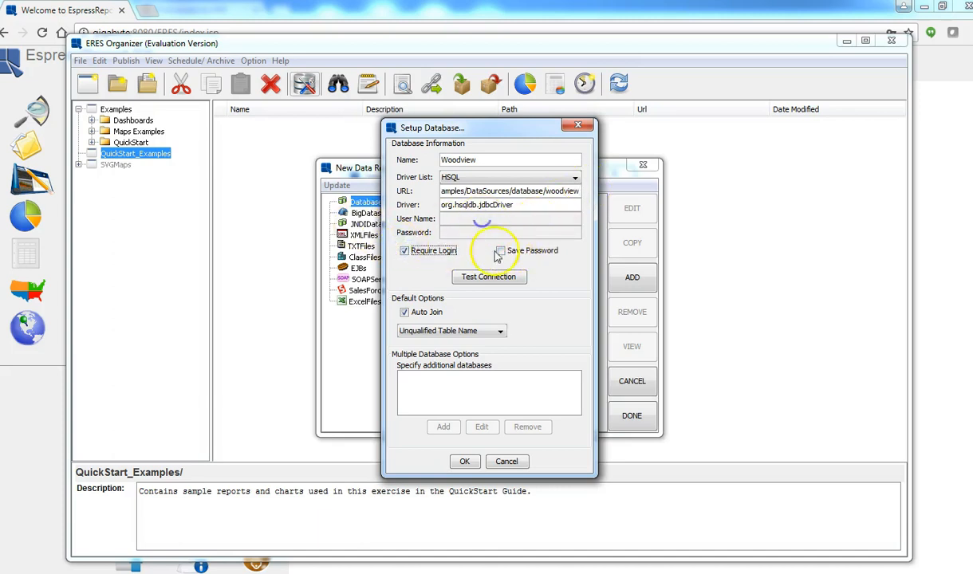
{"action": "left_click", "coordinate": [487, 218]}
{"action": "type", "text": "sa"}
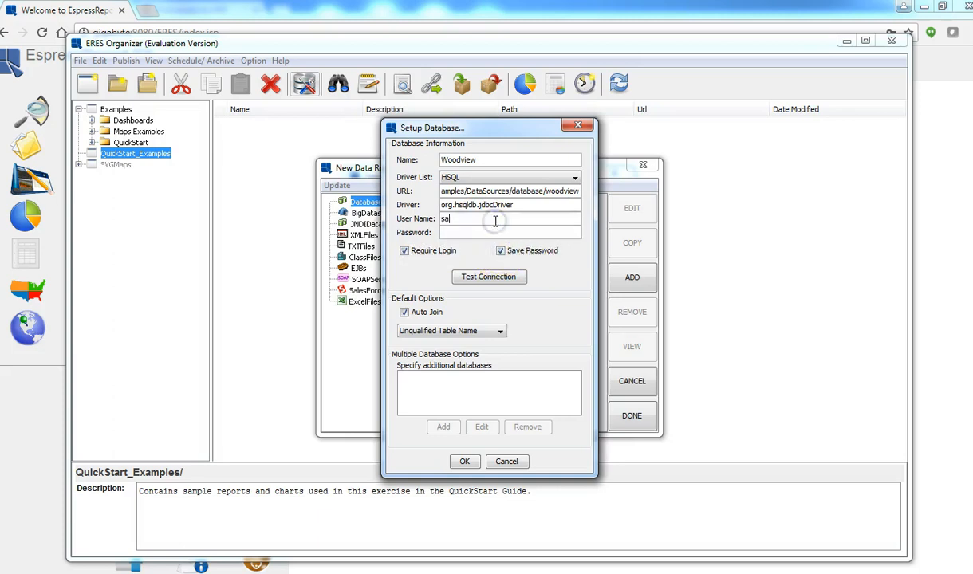
- Test the Woodview database connection and save the database in the registry
{"action": "left_click", "coordinate": [486, 279]}
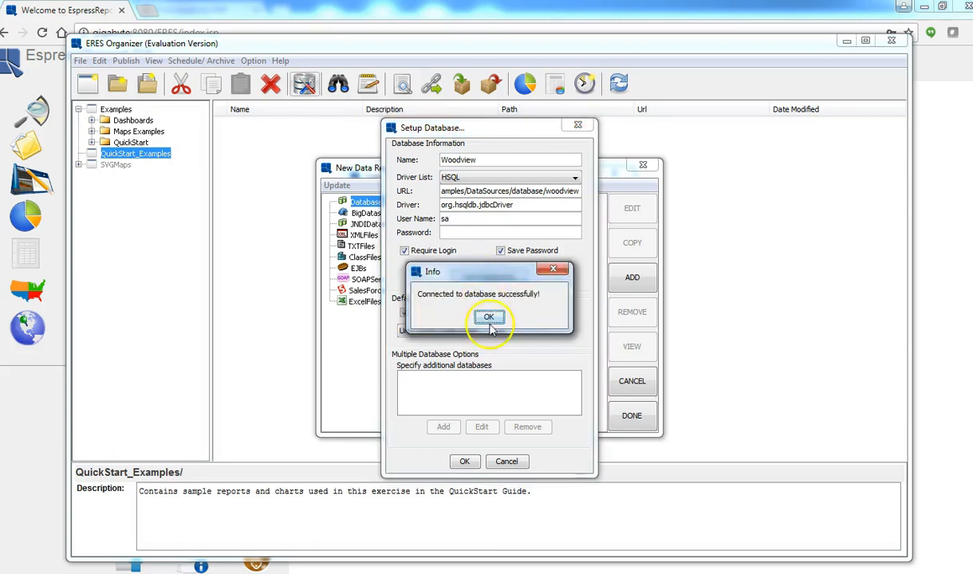
{"action": "left_click", "coordinate": [488, 318]}
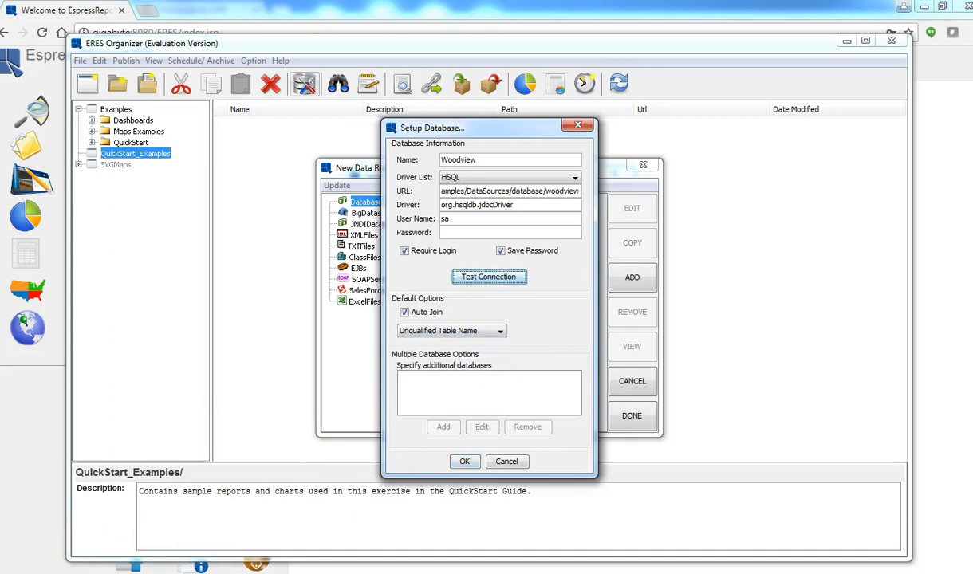
{"action": "left_click", "coordinate": [465, 462]}
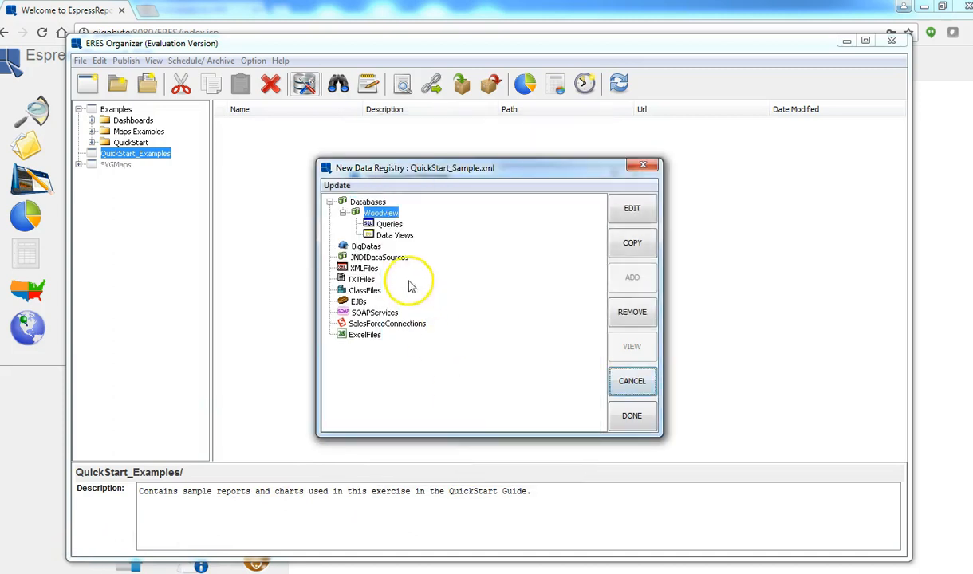
{"action": "left_click", "coordinate": [389, 226]}
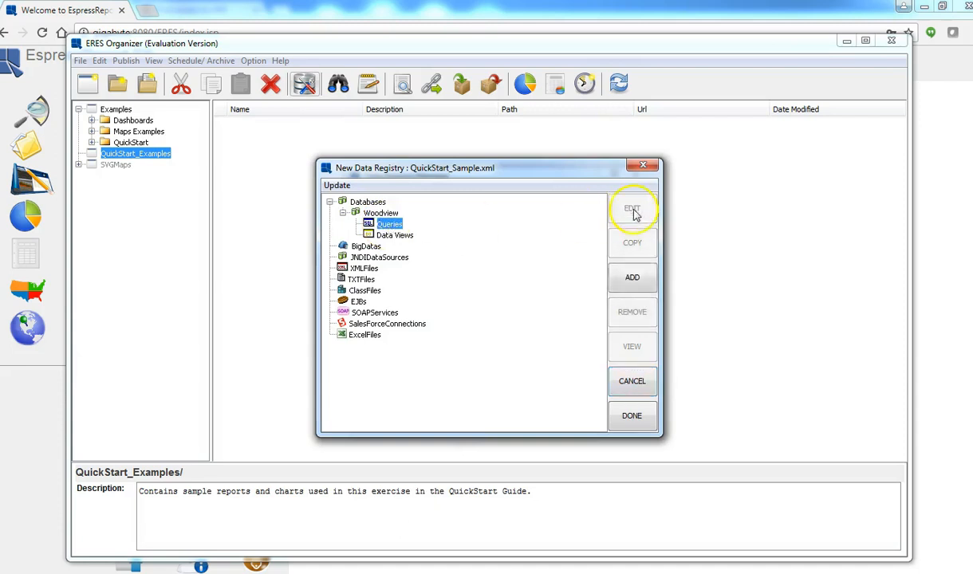
{"action": "left_click", "coordinate": [633, 277]}
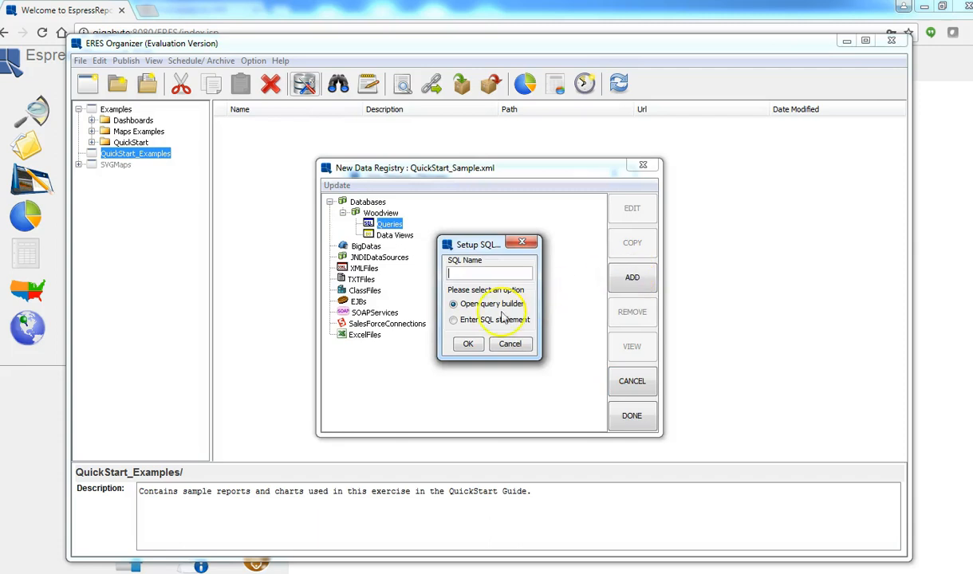
{"action": "left_click", "coordinate": [454, 320]}
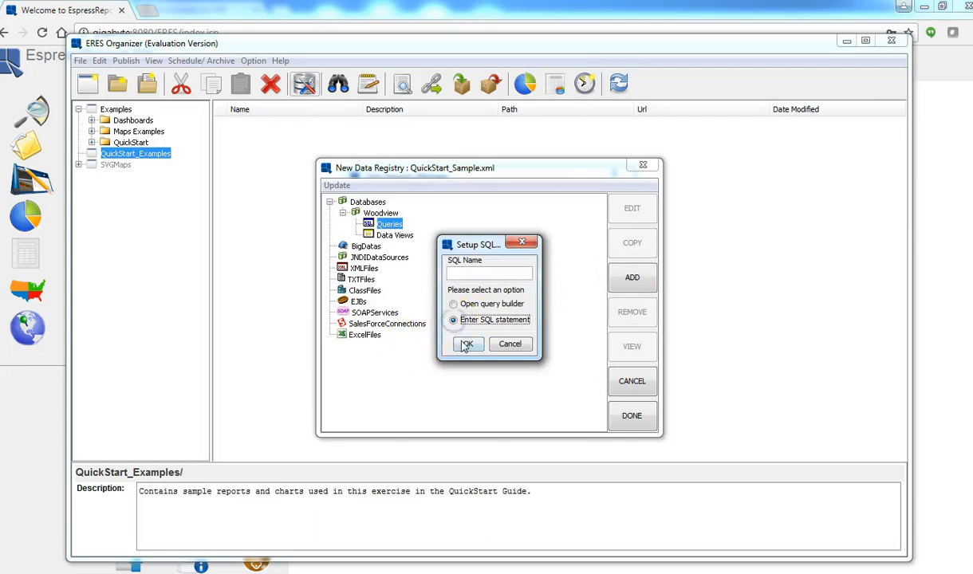
{"action": "left_click", "coordinate": [466, 345]}
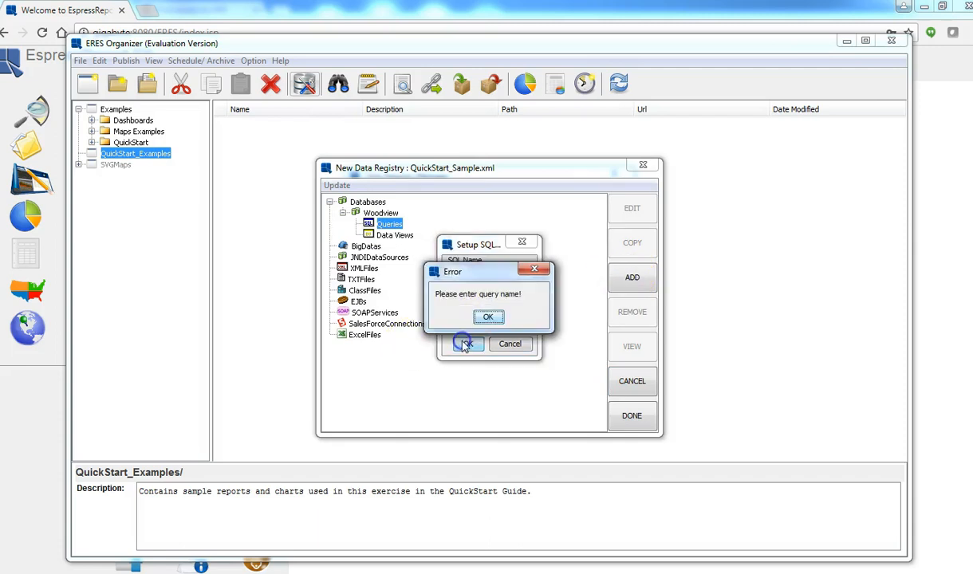
{"action": "left_click", "coordinate": [483, 319]}
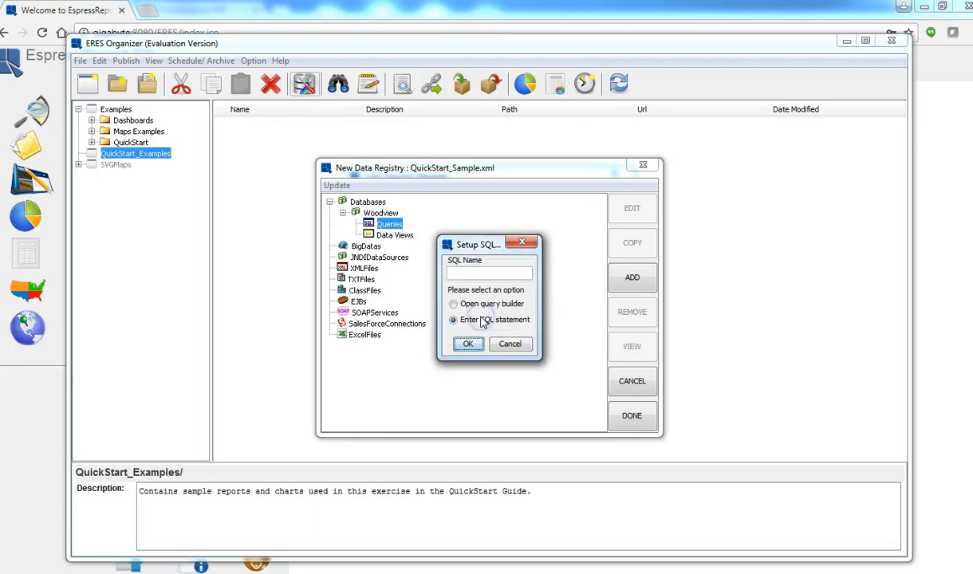
{"action": "left_click", "coordinate": [453, 276]}
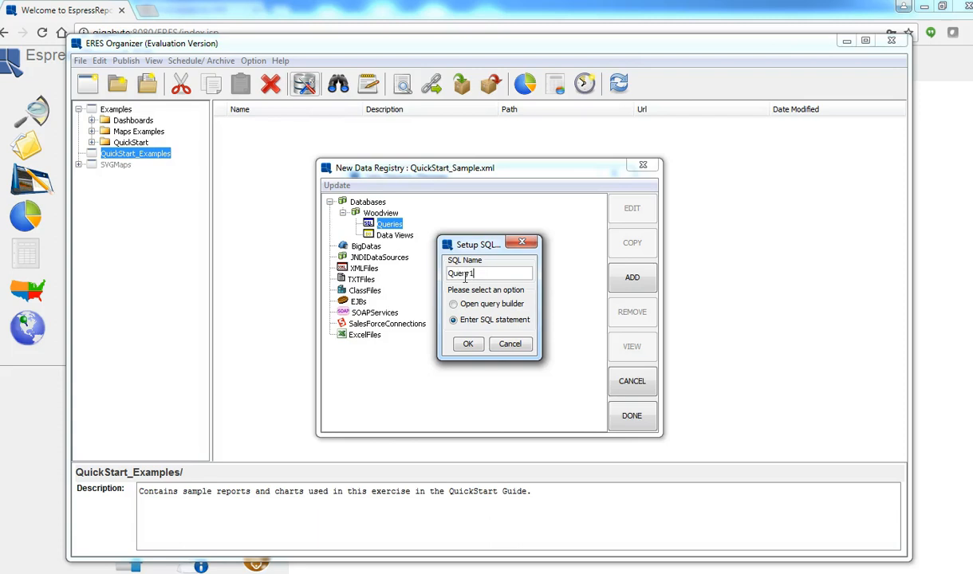
{"action": "left_click", "coordinate": [466, 345]}
{"action": "left_click", "coordinate": [254, 163]}
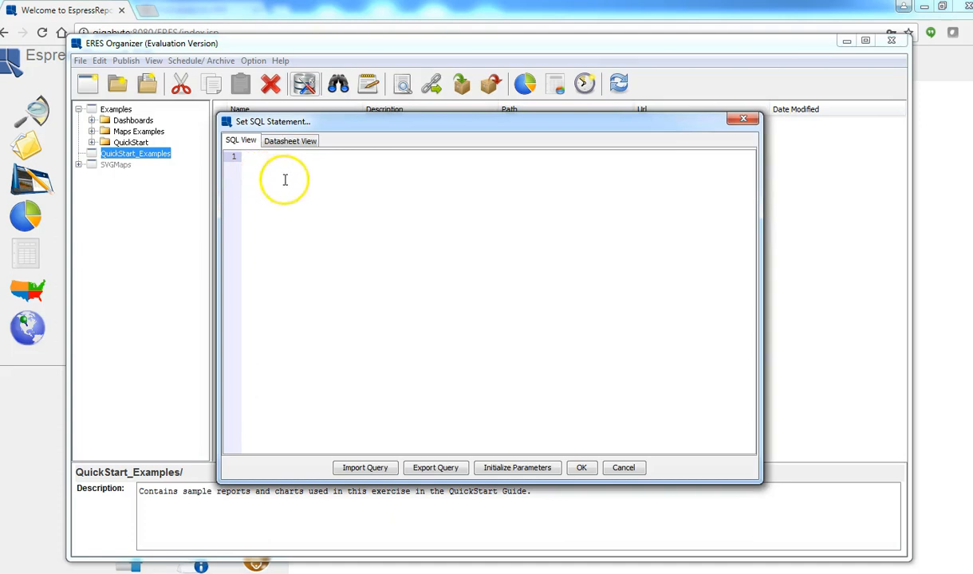
{"action": "left_click", "coordinate": [626, 468]}
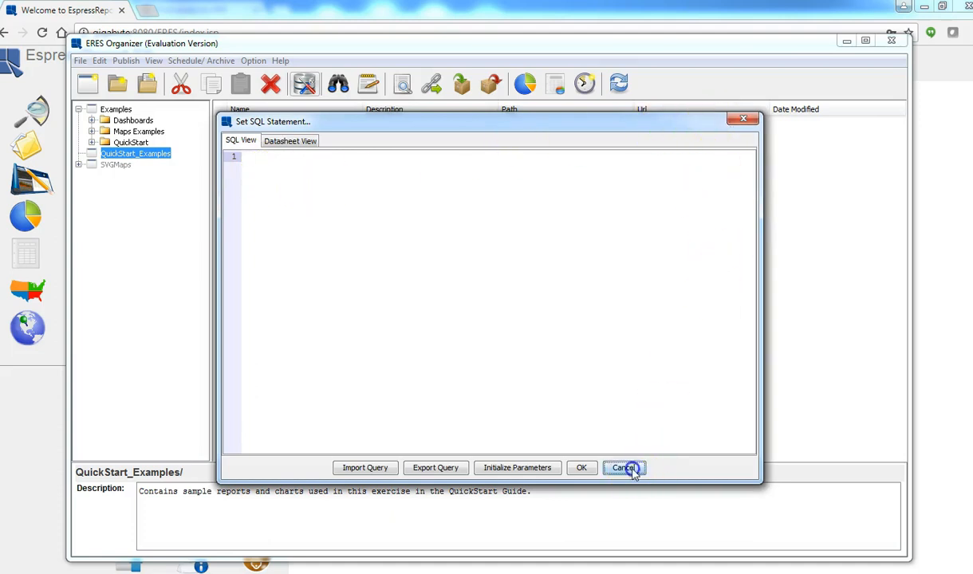
- Add a query named Query1 under the Woodview database's queries and open it in the query builder
{"action": "left_click", "coordinate": [387, 224]}
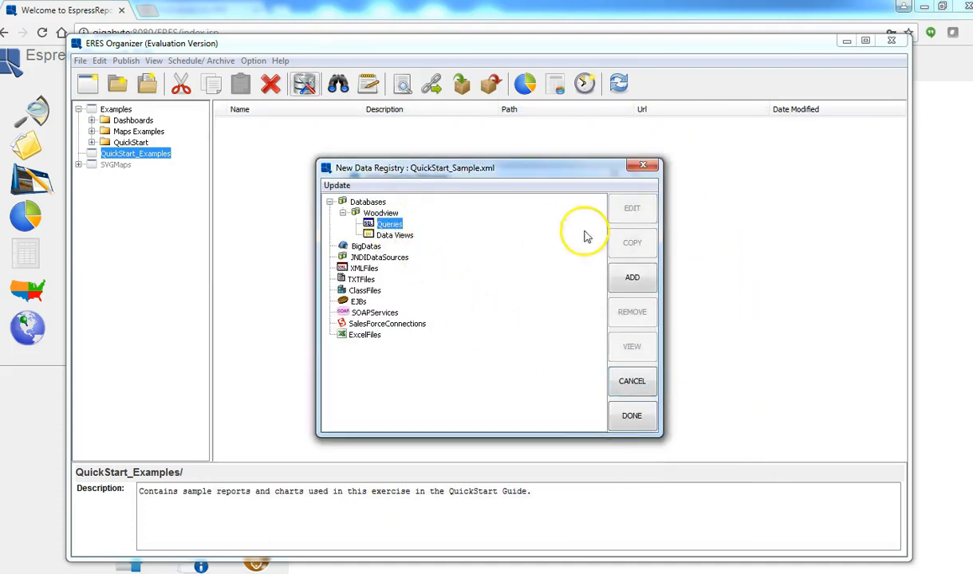
{"action": "left_click", "coordinate": [632, 281]}
{"action": "left_click", "coordinate": [502, 272]}
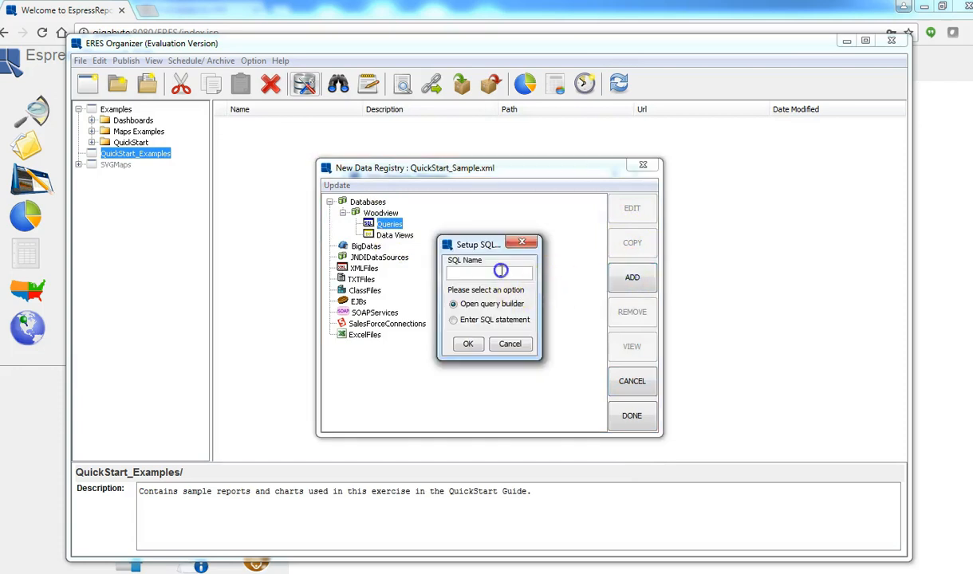
{"action": "type", "text": "Query1"}
{"action": "left_click", "coordinate": [469, 345]}
{"action": "left_click", "coordinate": [415, 373]}
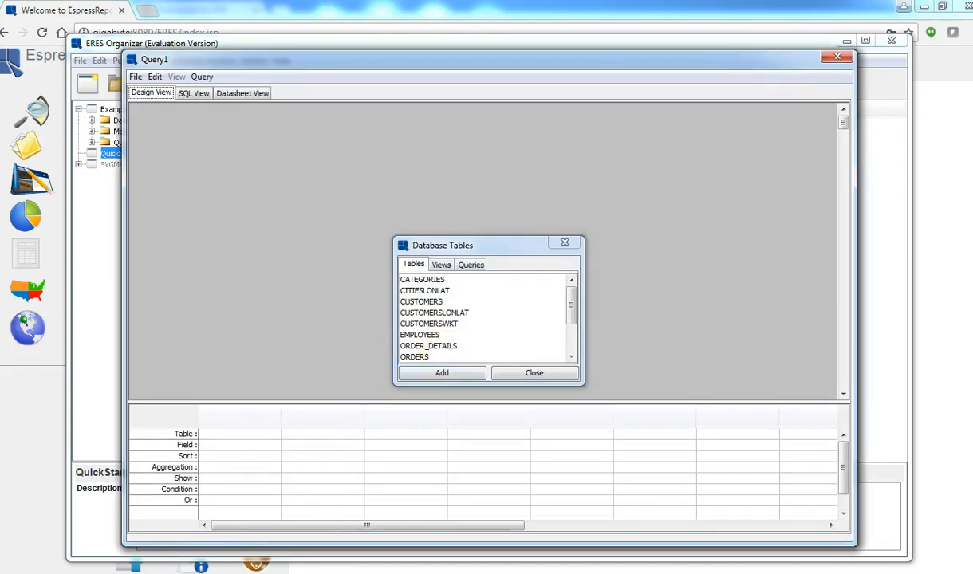
- Add the CATEGORIES, CUSTOMERS, ORDER_DETAILS, ORDERS and PRODUCTS tables to Query1 and close the table list
{"action": "left_click", "coordinate": [440, 265]}
{"action": "left_click", "coordinate": [417, 265]}
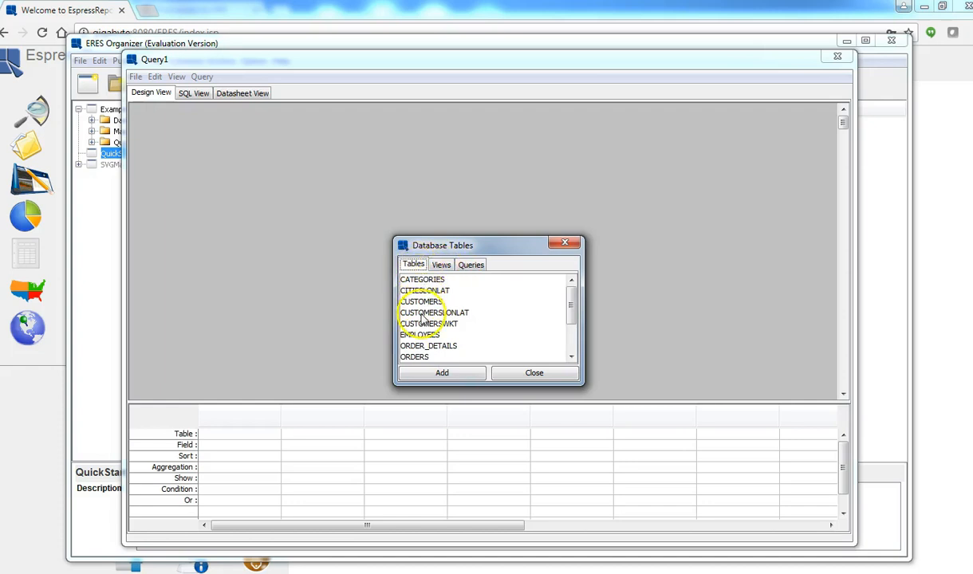
{"action": "double_click", "coordinate": [425, 280]}
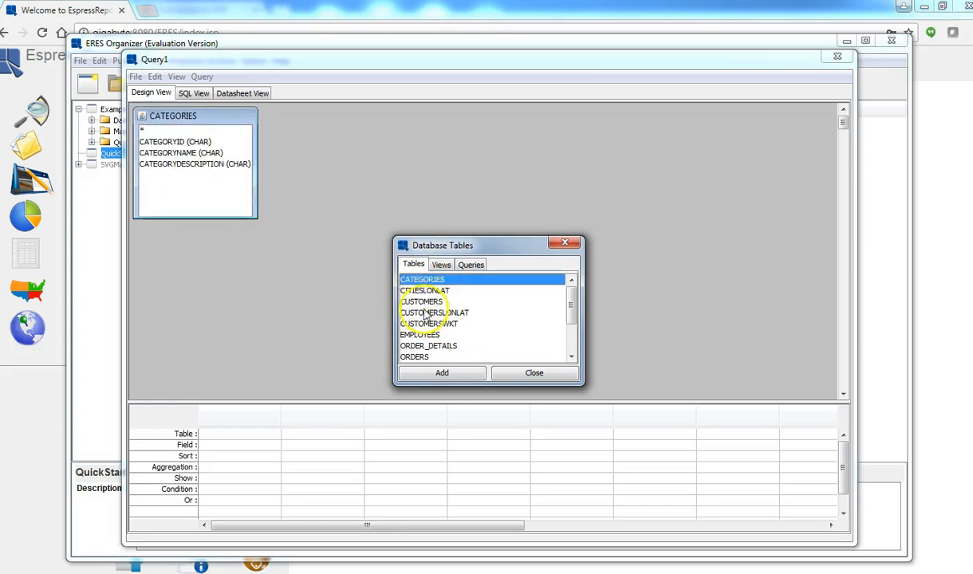
{"action": "double_click", "coordinate": [423, 303]}
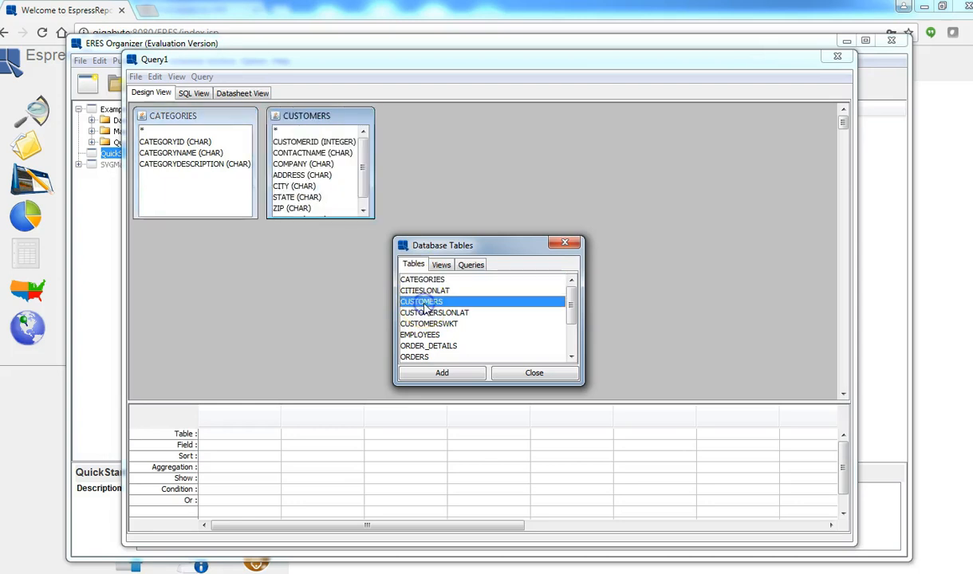
{"action": "double_click", "coordinate": [434, 347]}
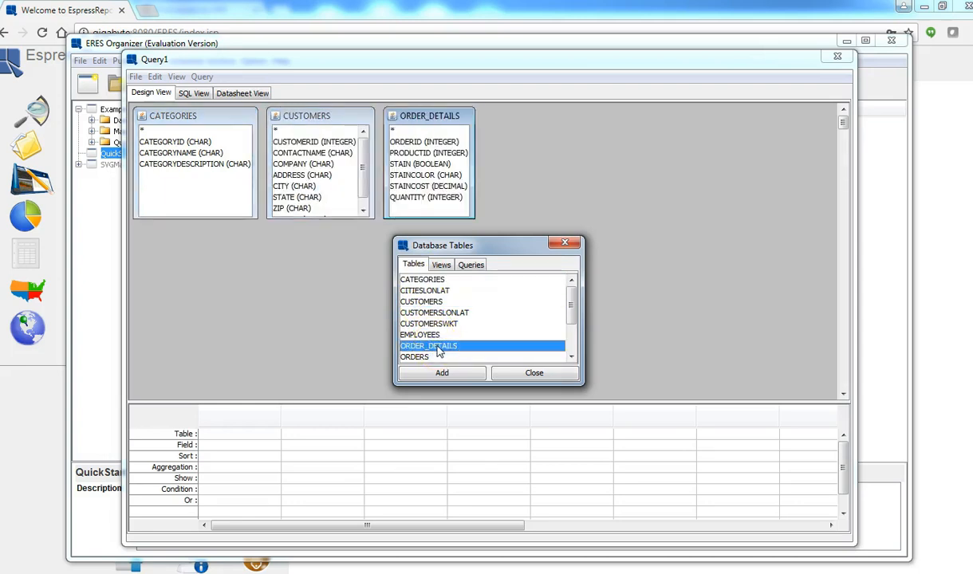
{"action": "double_click", "coordinate": [412, 358]}
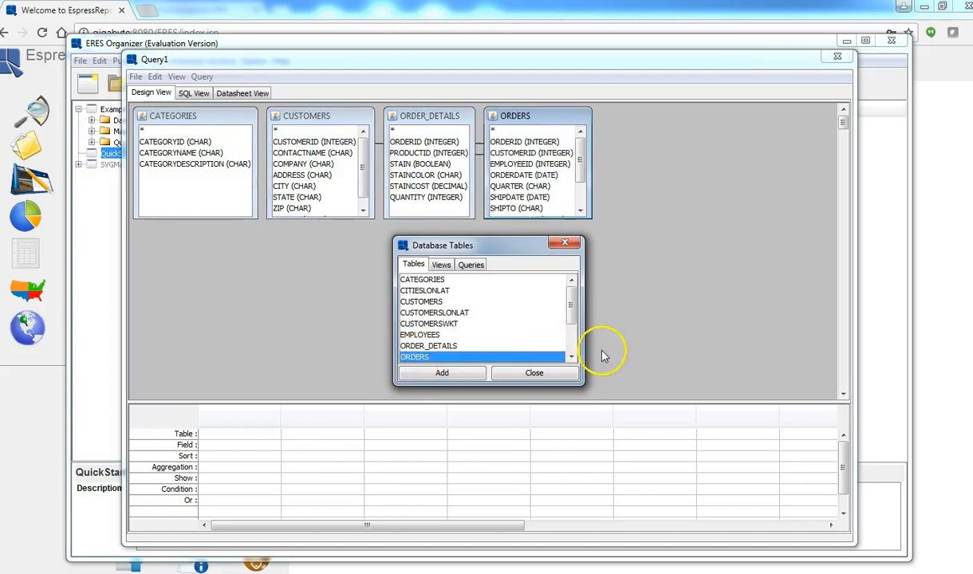
{"action": "left_click", "coordinate": [571, 356]}
{"action": "left_click", "coordinate": [571, 357]}
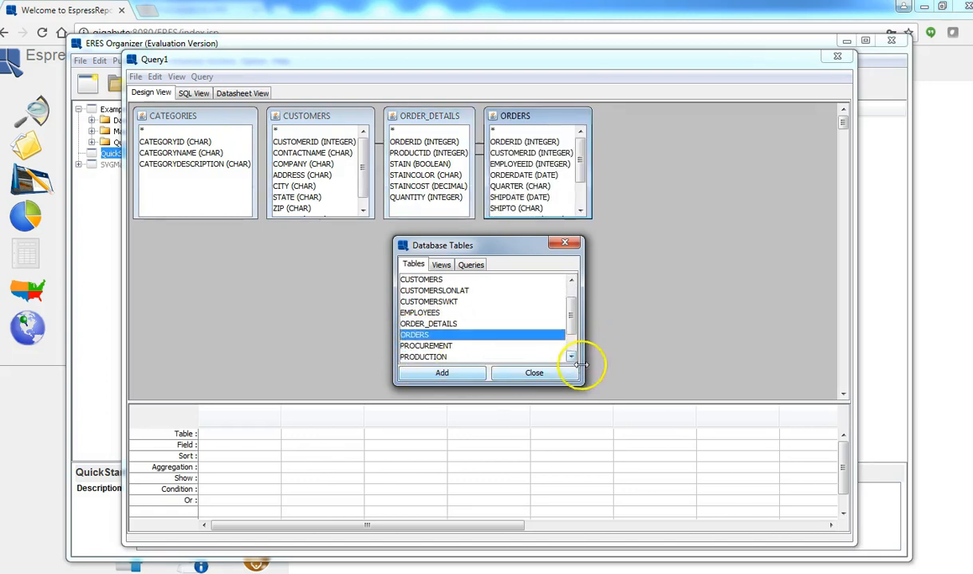
{"action": "left_click", "coordinate": [571, 357]}
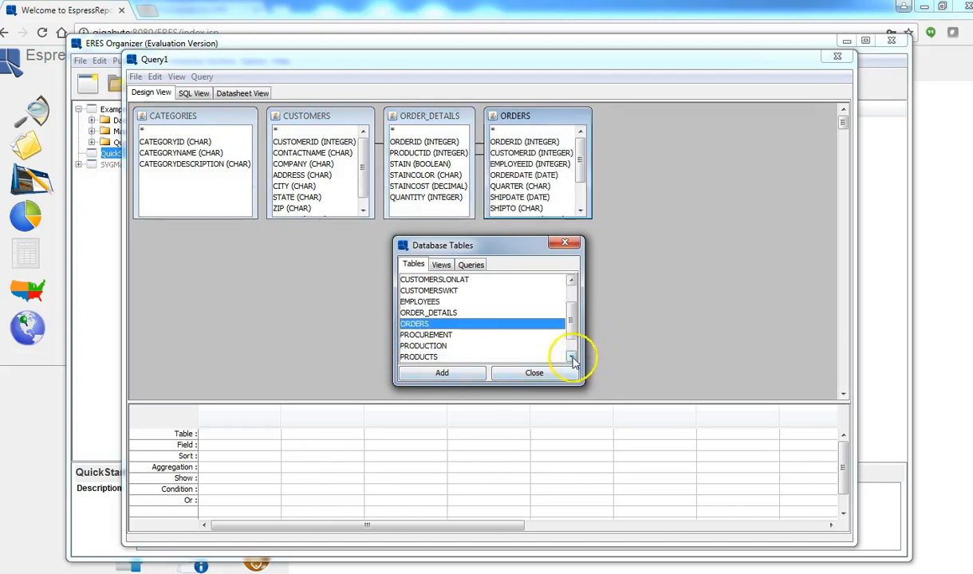
{"action": "double_click", "coordinate": [431, 358]}
{"action": "left_click", "coordinate": [512, 373]}
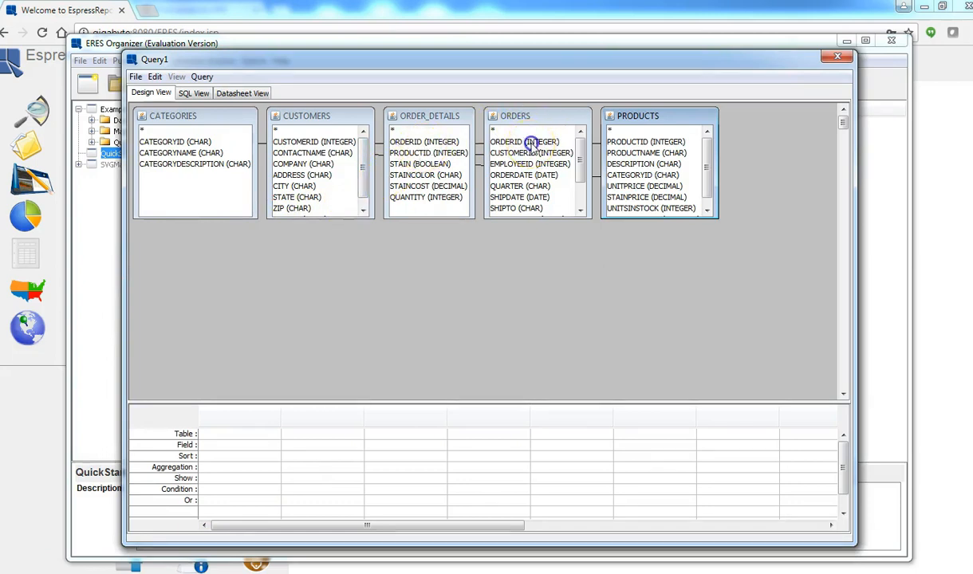
- Add ORDERID from the ORDERS table, and COMPANY and ZIP from CUSTOMERS, as the first query fields
{"action": "double_click", "coordinate": [531, 142]}
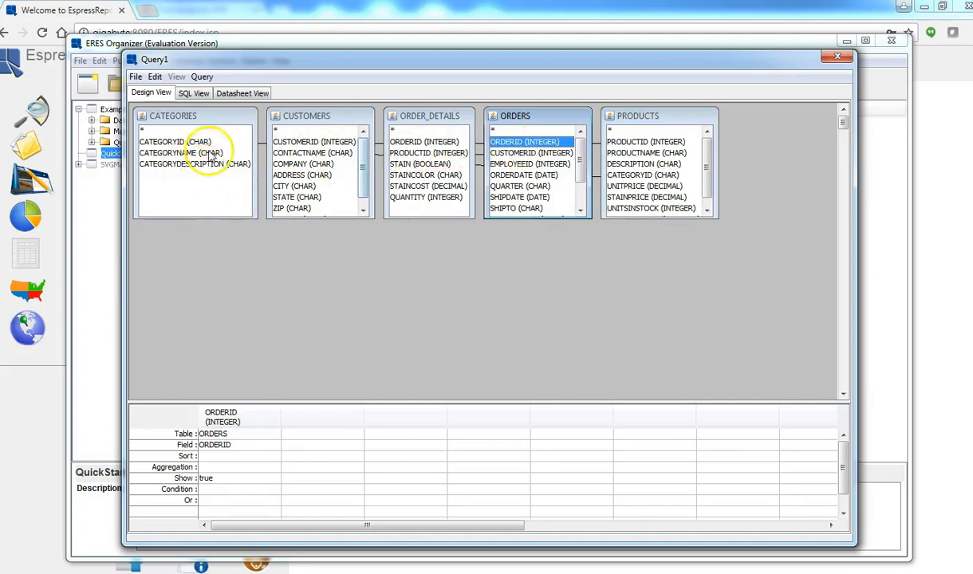
{"action": "double_click", "coordinate": [312, 165]}
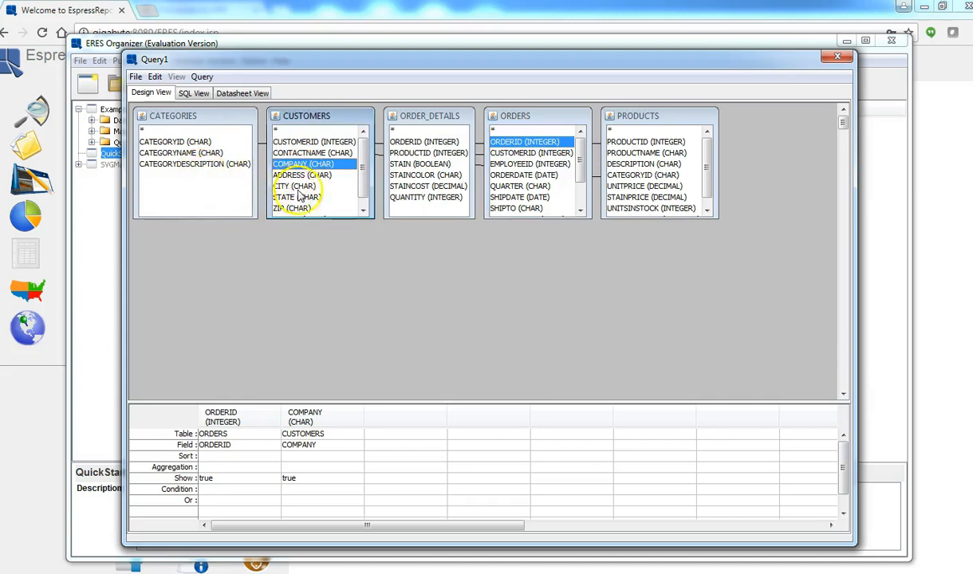
{"action": "scroll", "coordinate": [358, 199], "scroll_direction": "down", "scroll_amount": 1}
{"action": "double_click", "coordinate": [301, 201]}
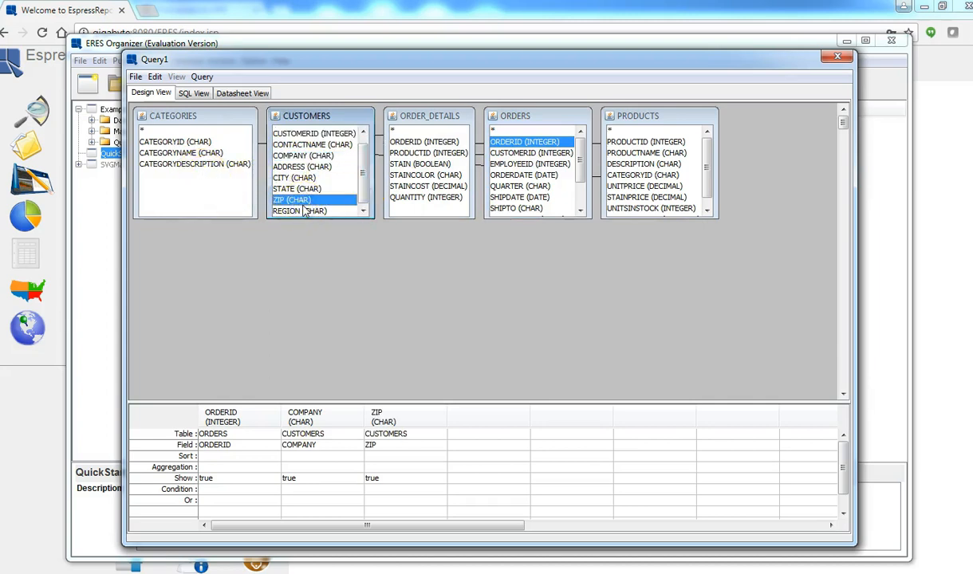
- Add CATEGORYNAME from CATEGORIES, PRODUCTNAME and UNITPRICE from PRODUCTS, and QUANTITY from ORDER_DETAILS to the query fields
{"action": "double_click", "coordinate": [192, 153]}
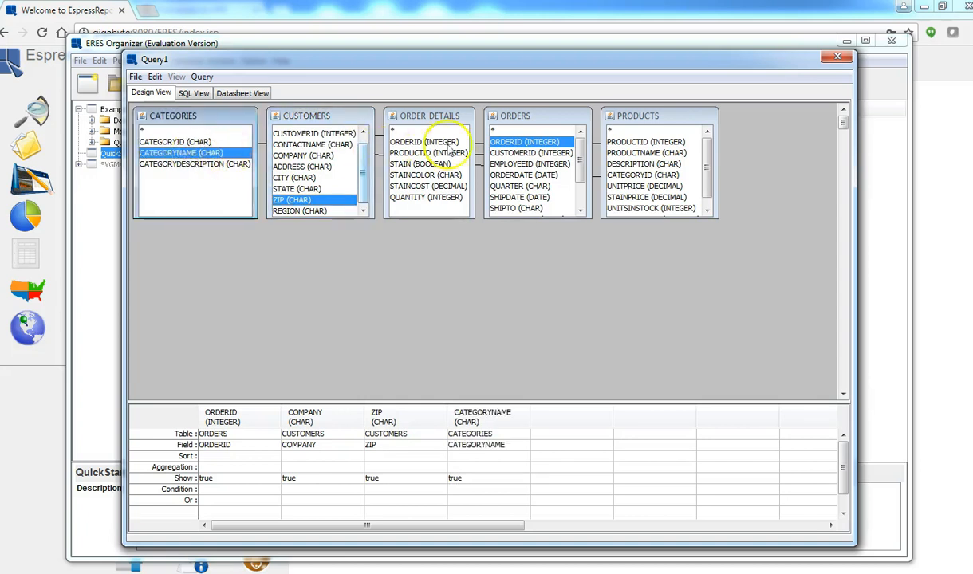
{"action": "double_click", "coordinate": [645, 154]}
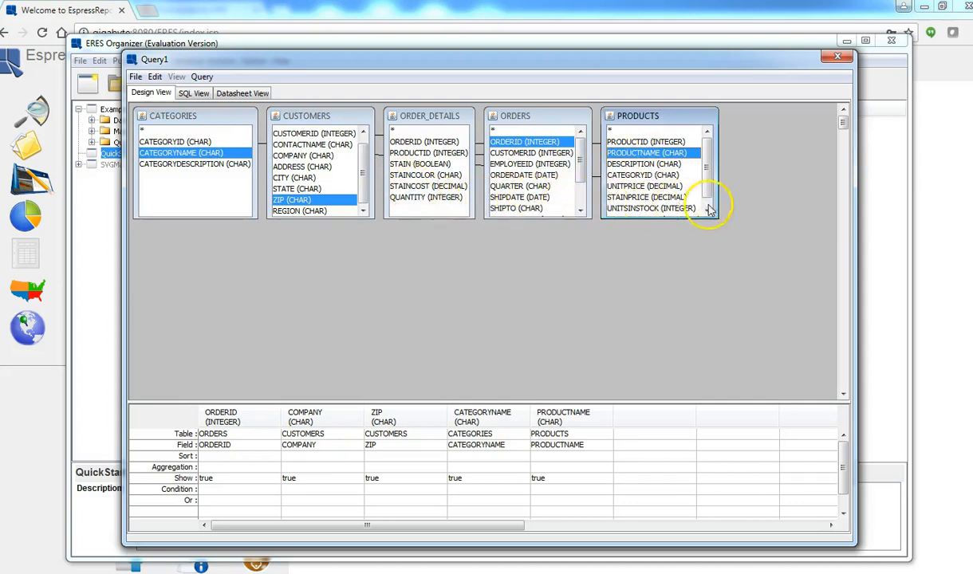
{"action": "double_click", "coordinate": [650, 187]}
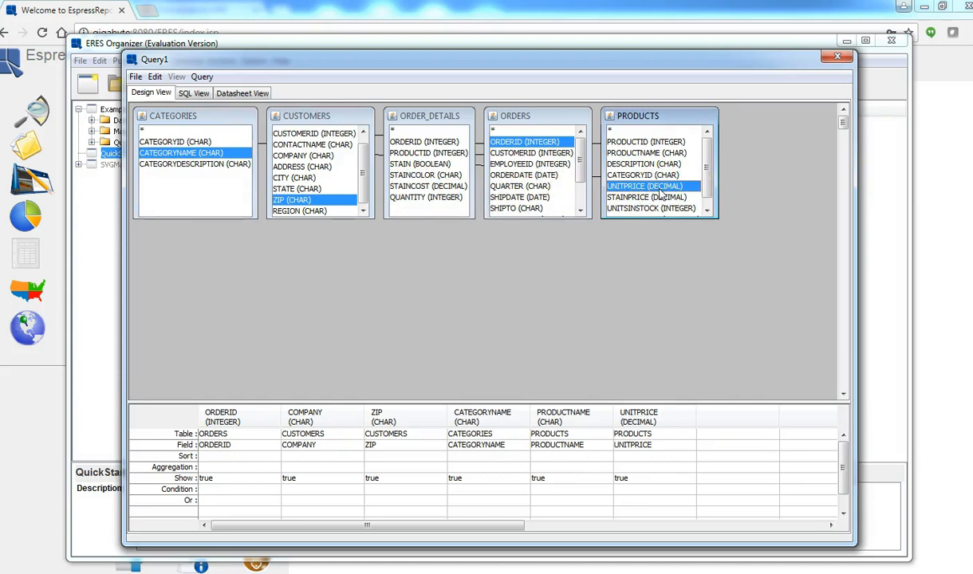
{"action": "double_click", "coordinate": [426, 197]}
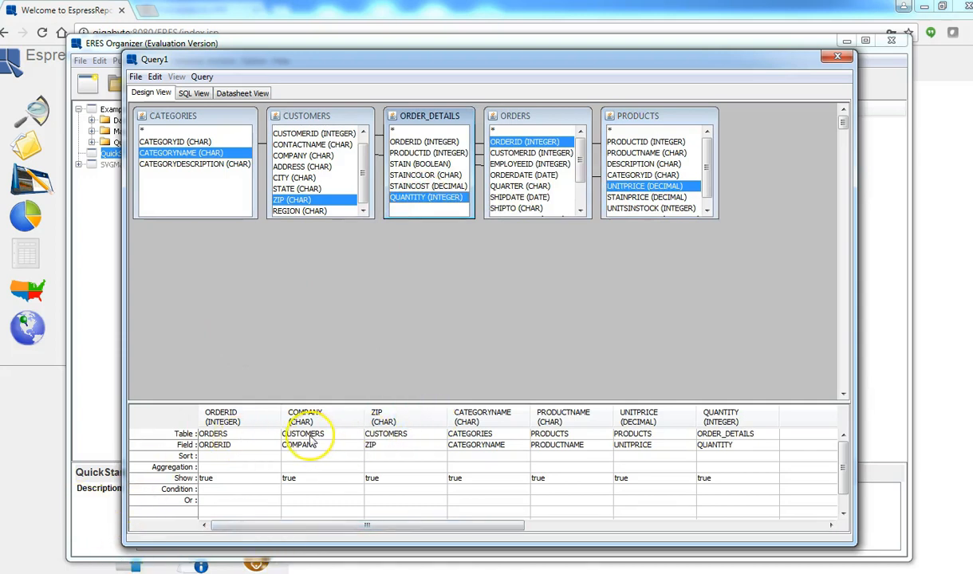
- Build a formula in the empty query column after QUANTITY, starting with the UNITPRICE field from PRODUCTS
{"action": "left_click", "coordinate": [799, 447]}
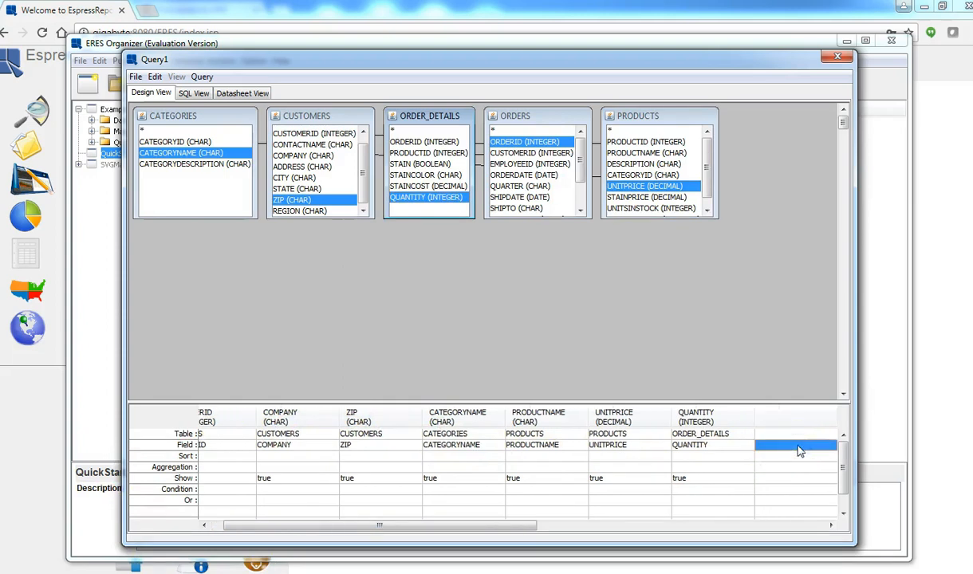
{"action": "right_click", "coordinate": [799, 448]}
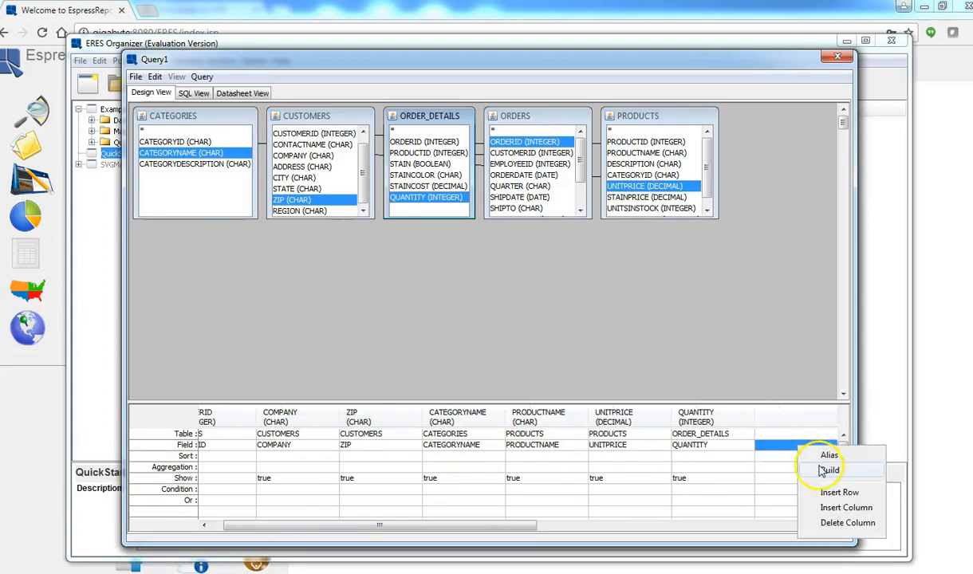
{"action": "left_click", "coordinate": [829, 471]}
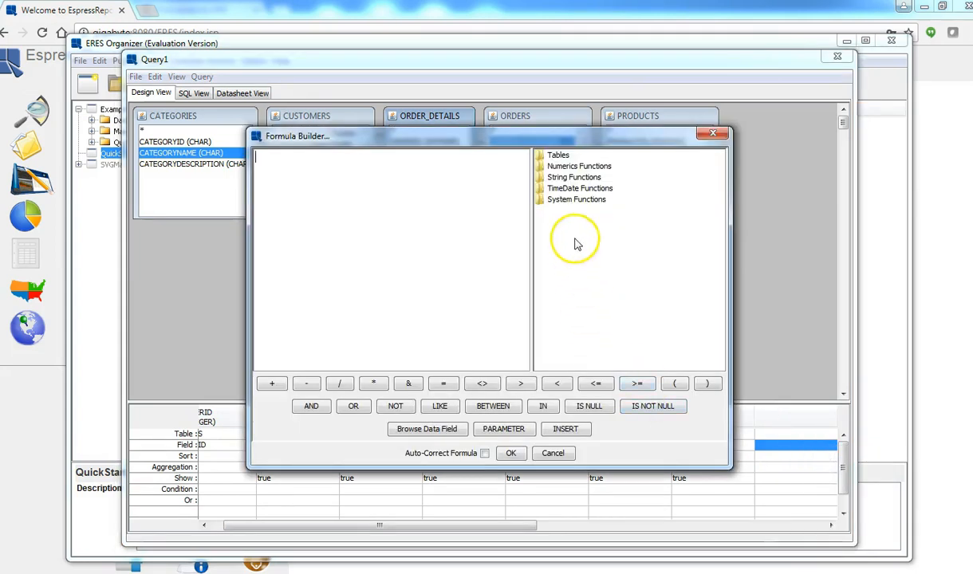
{"action": "left_click", "coordinate": [549, 156]}
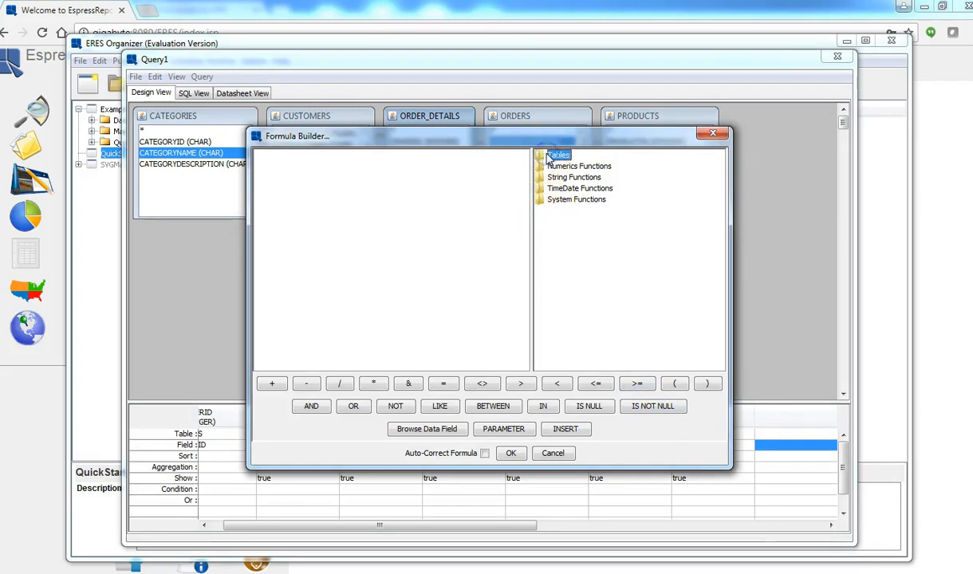
{"action": "left_click", "coordinate": [426, 256]}
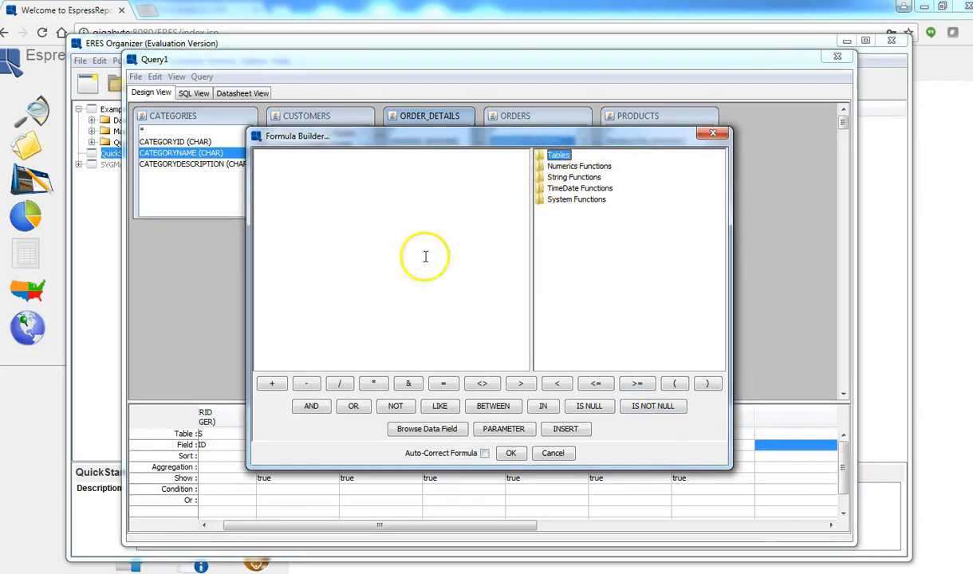
{"action": "left_click", "coordinate": [548, 159]}
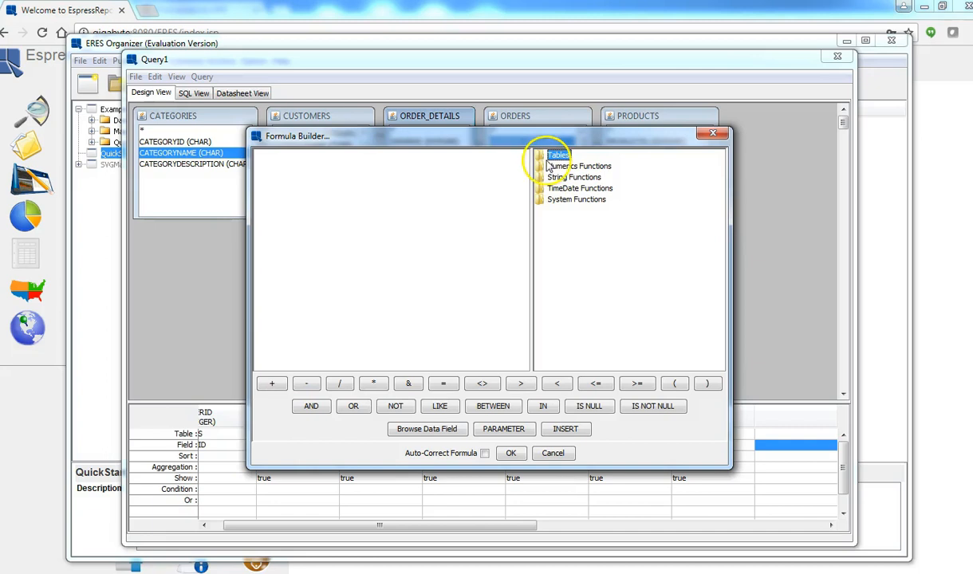
{"action": "left_click", "coordinate": [545, 159]}
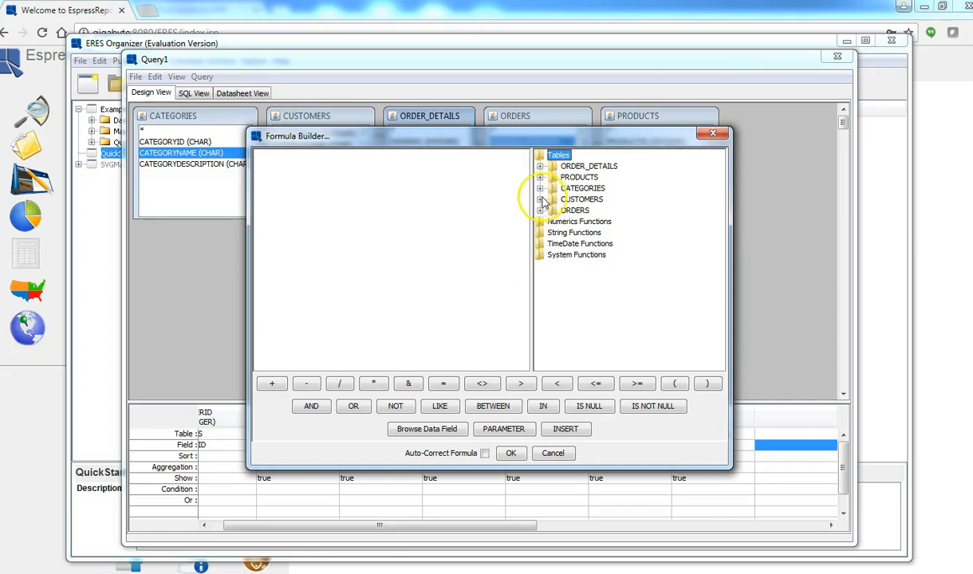
{"action": "left_click", "coordinate": [540, 177]}
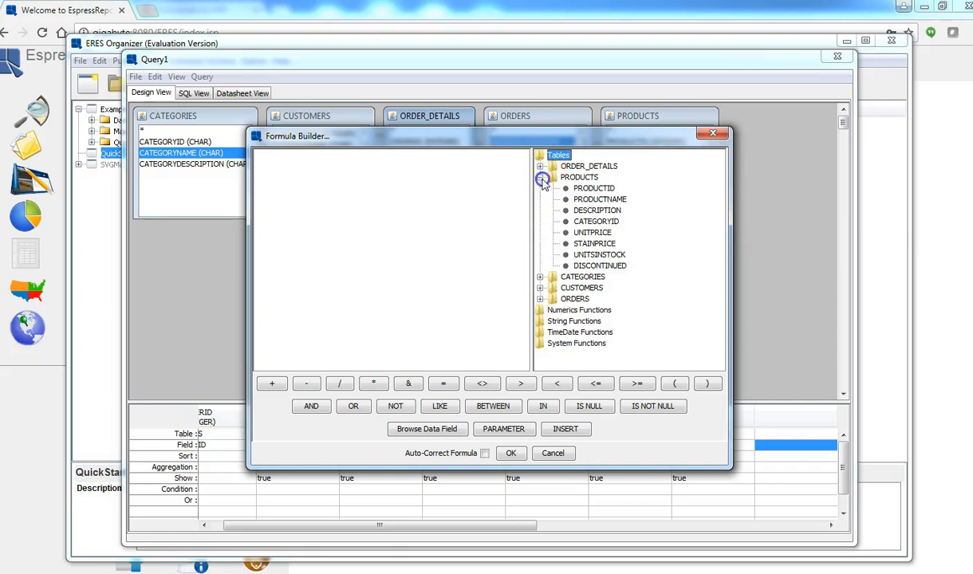
{"action": "double_click", "coordinate": [592, 232]}
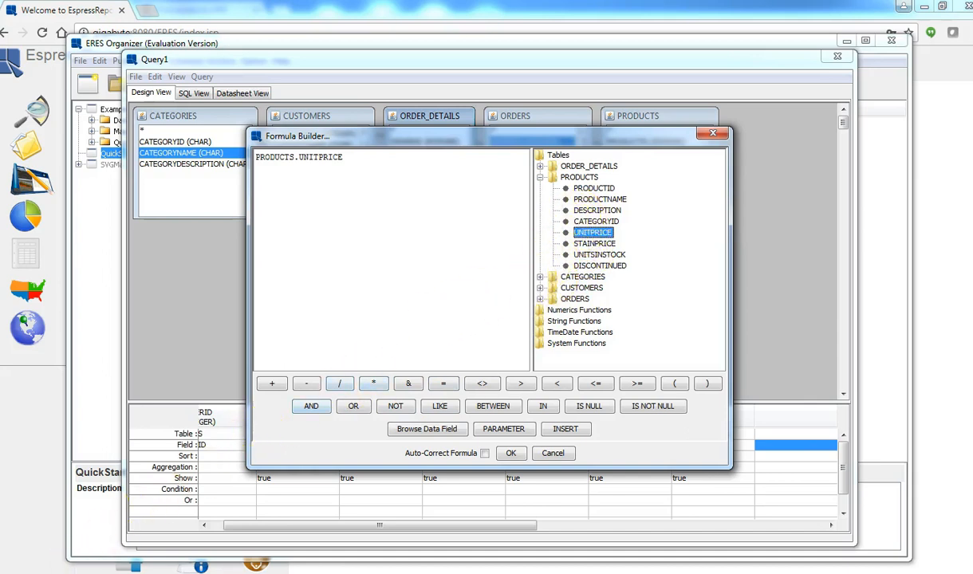
- Add the STAINCOST field from ORDER_DETAILS to the formula with a plus sign after PRODUCTS.UNITPRICE
{"action": "left_click", "coordinate": [540, 166]}
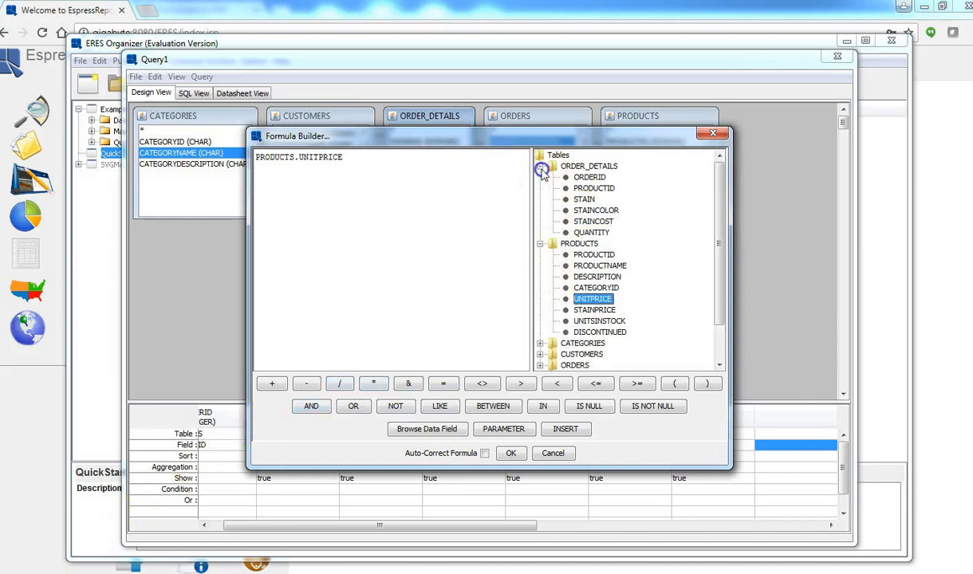
{"action": "double_click", "coordinate": [593, 222]}
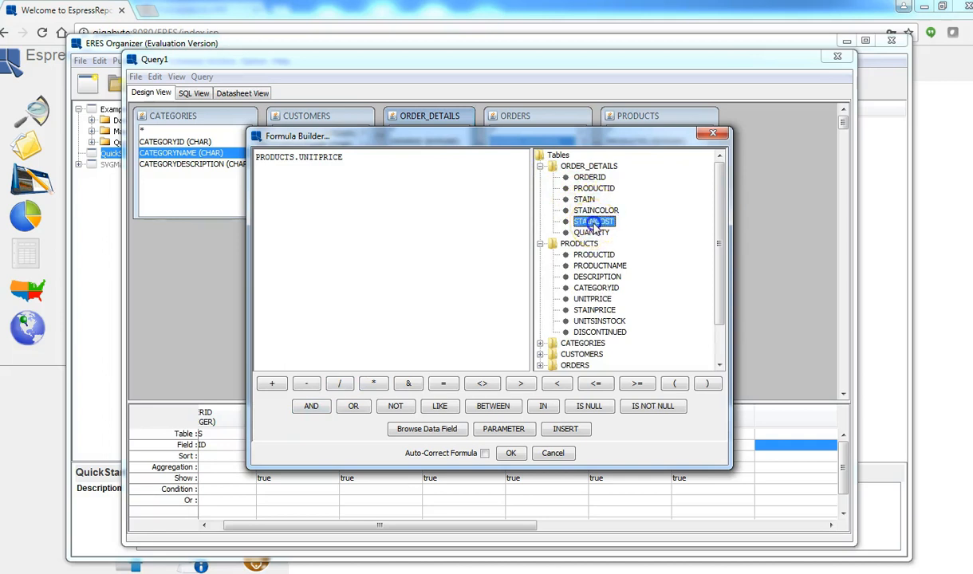
{"action": "left_click", "coordinate": [343, 157]}
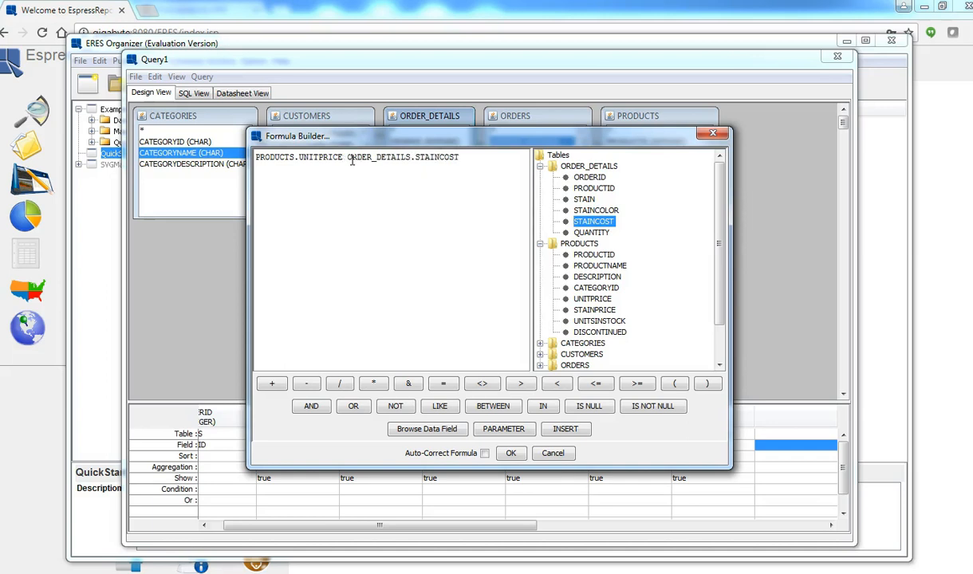
{"action": "type", "text": "+"}
- Enclose the PRODUCTS.UNITPRICE + ORDER_DETAILS.STAINCOST sum in parentheses
{"action": "left_click", "coordinate": [480, 149]}
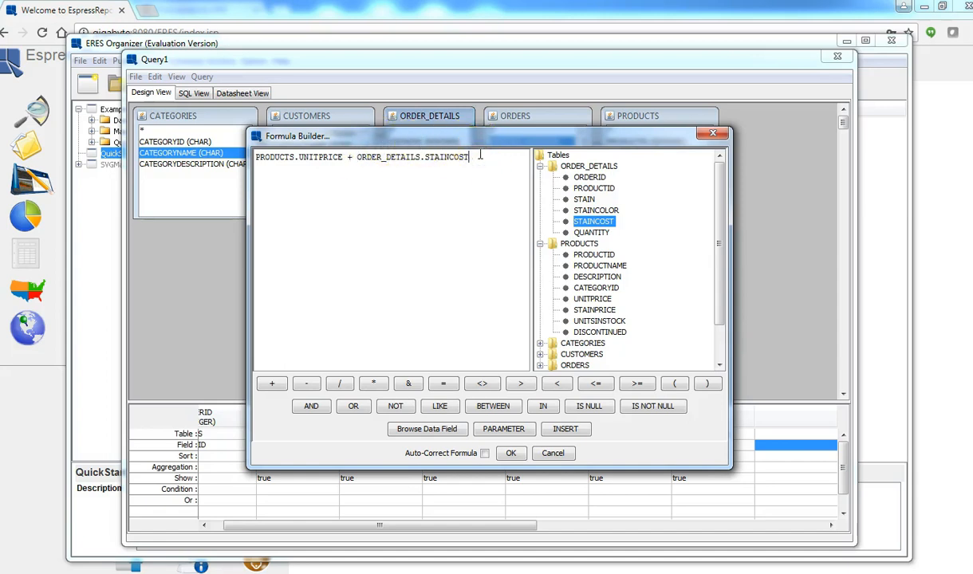
{"action": "left_click", "coordinate": [250, 316]}
{"action": "left_click", "coordinate": [475, 160]}
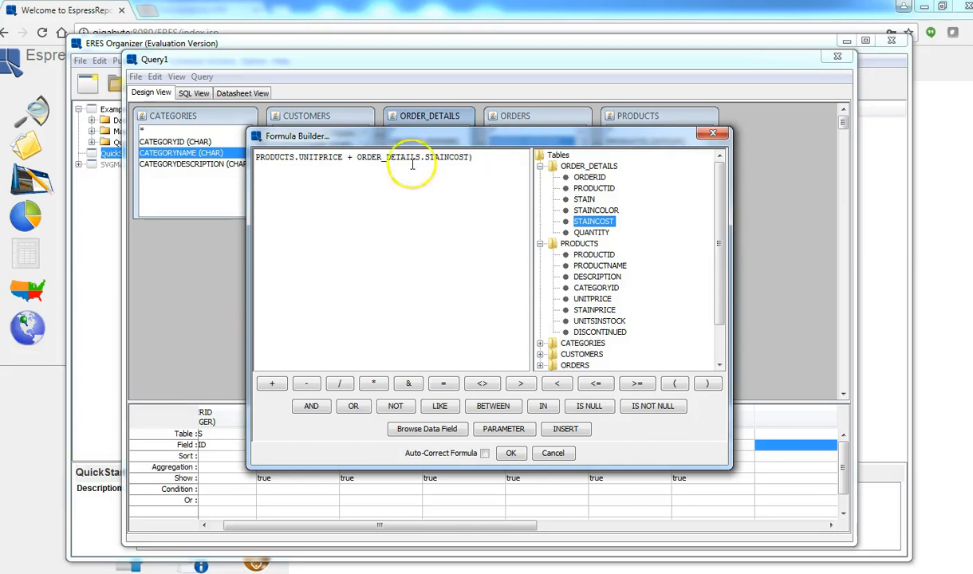
{"action": "left_click", "coordinate": [257, 159]}
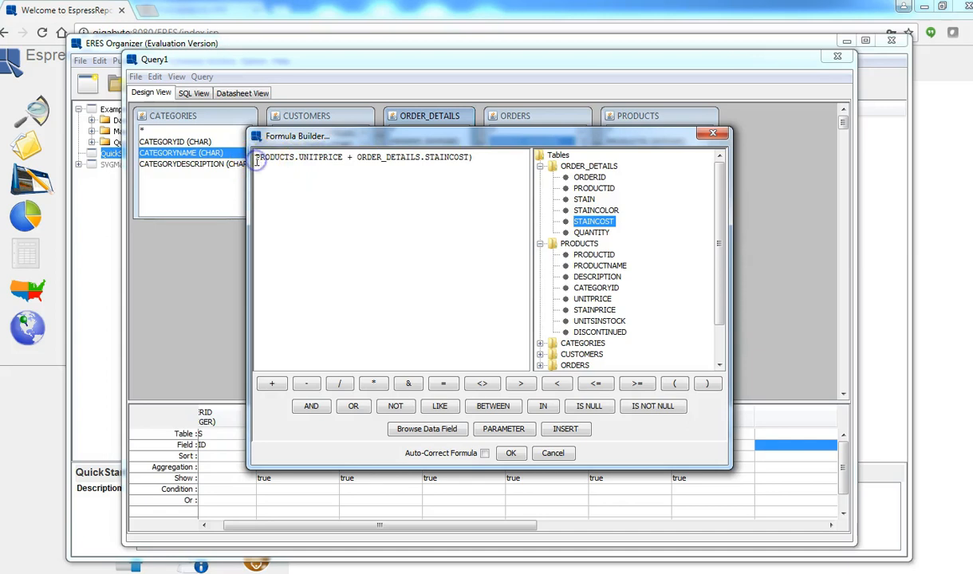
{"action": "type", "text": "("}
{"action": "left_click", "coordinate": [489, 157]}
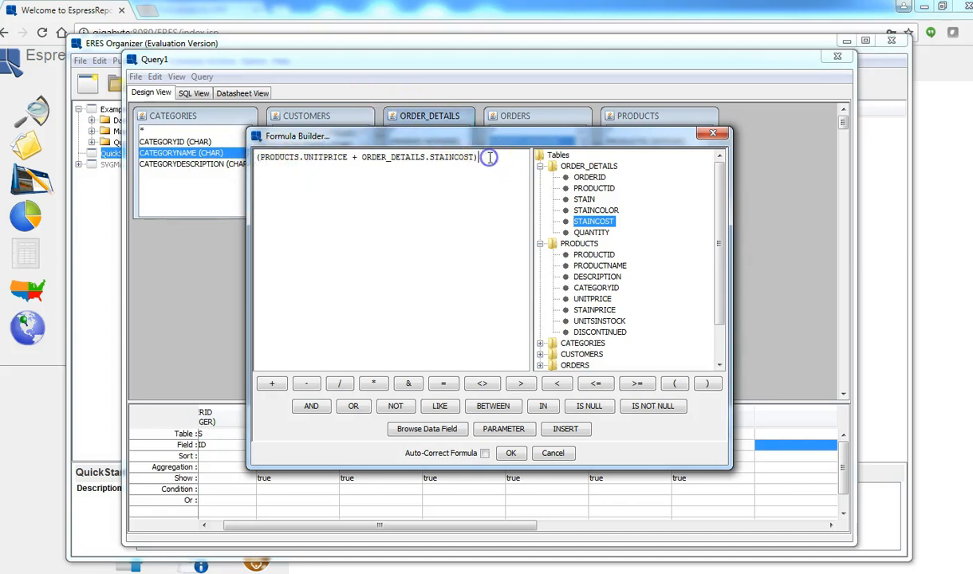
- Multiply the parenthesized sum by ORDER_DETAILS.QUANTITY and accept the formula
{"action": "left_click", "coordinate": [374, 384]}
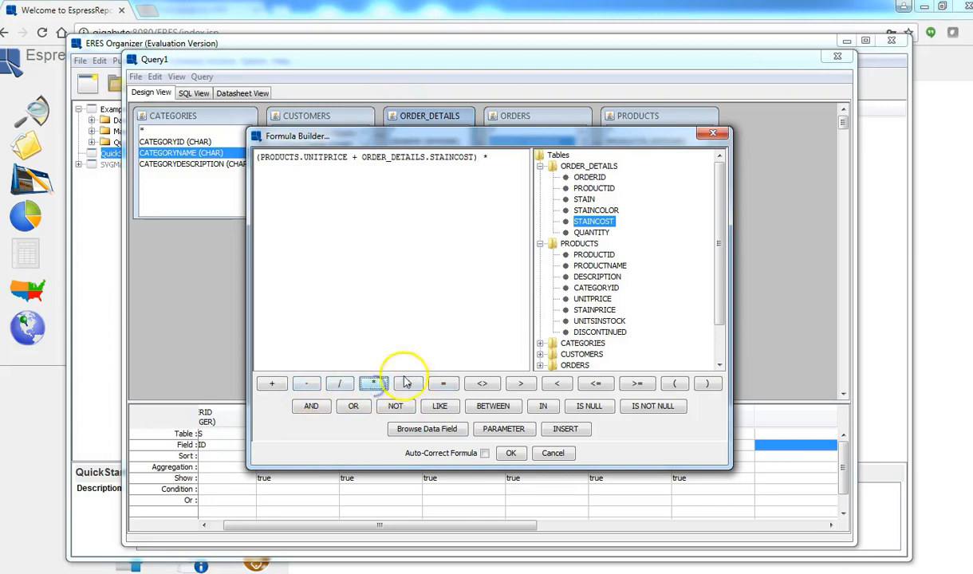
{"action": "left_click", "coordinate": [594, 232]}
{"action": "double_click", "coordinate": [597, 233]}
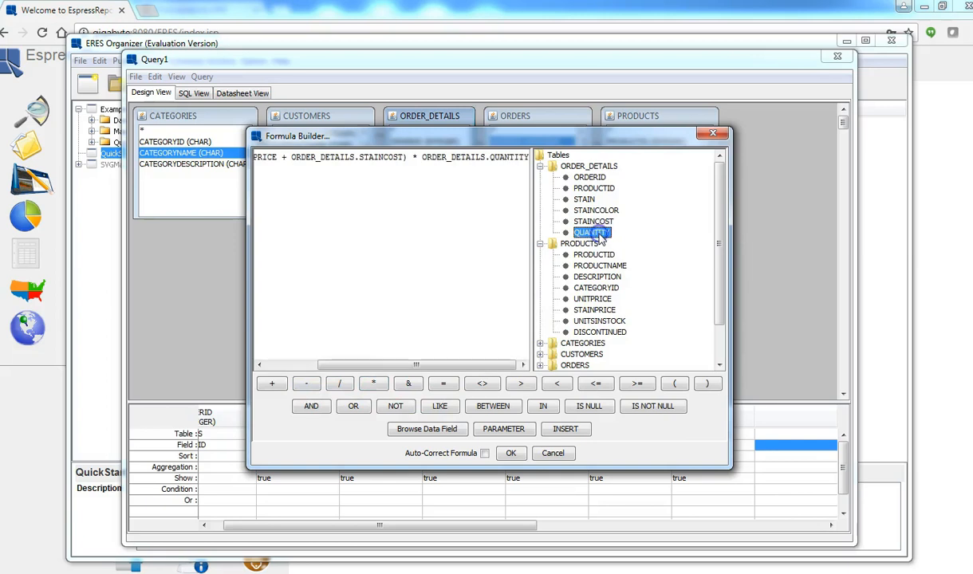
{"action": "left_click", "coordinate": [510, 454]}
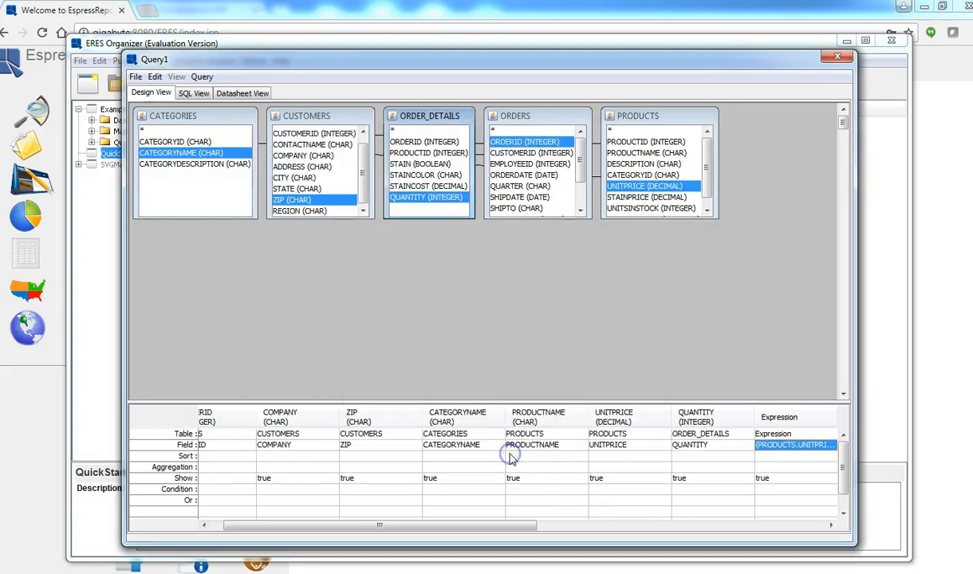
- Give the computed expression column the alias Sales
{"action": "right_click", "coordinate": [780, 449]}
{"action": "left_click", "coordinate": [770, 436]}
{"action": "right_click", "coordinate": [770, 437]}
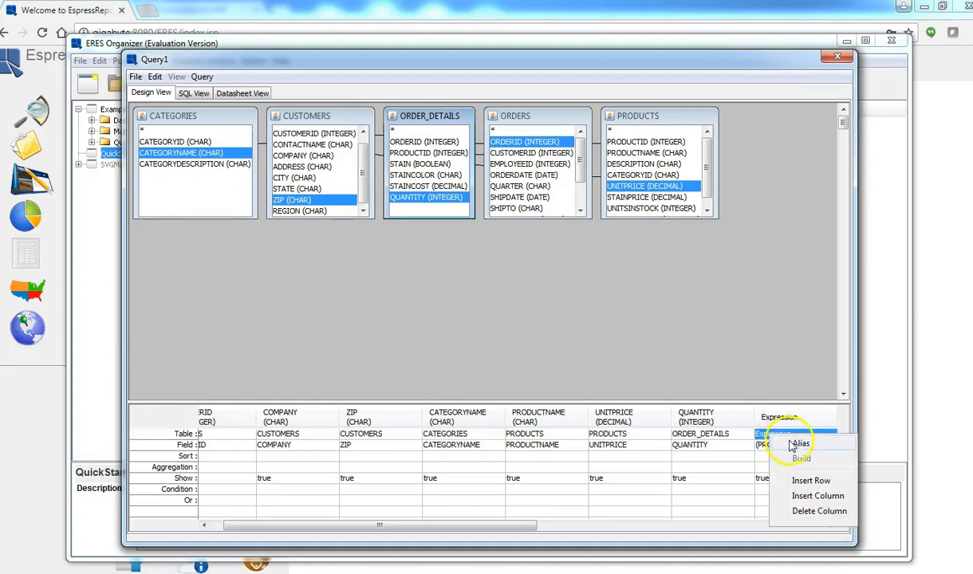
{"action": "left_click", "coordinate": [776, 441]}
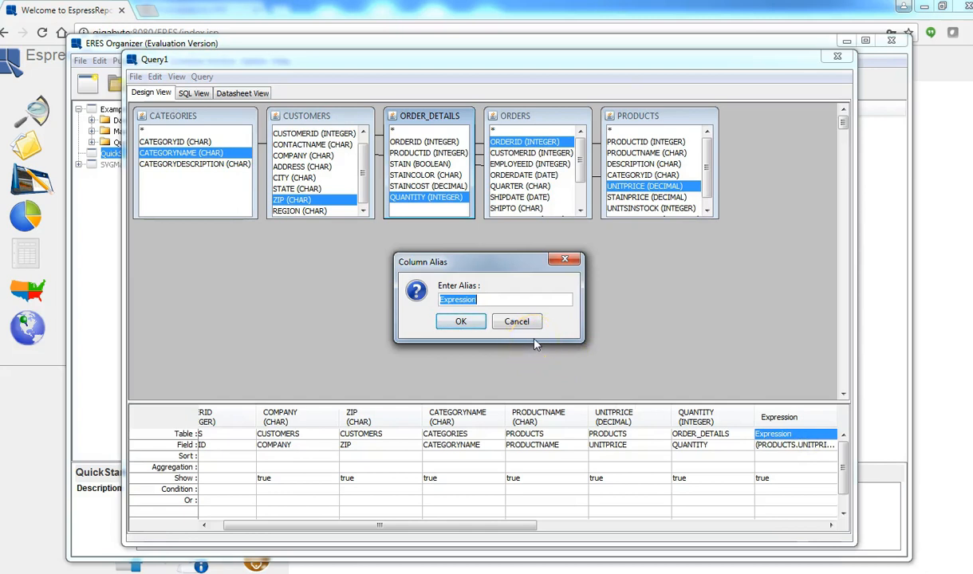
{"action": "type", "text": "Sales"}
{"action": "left_click", "coordinate": [461, 321]}
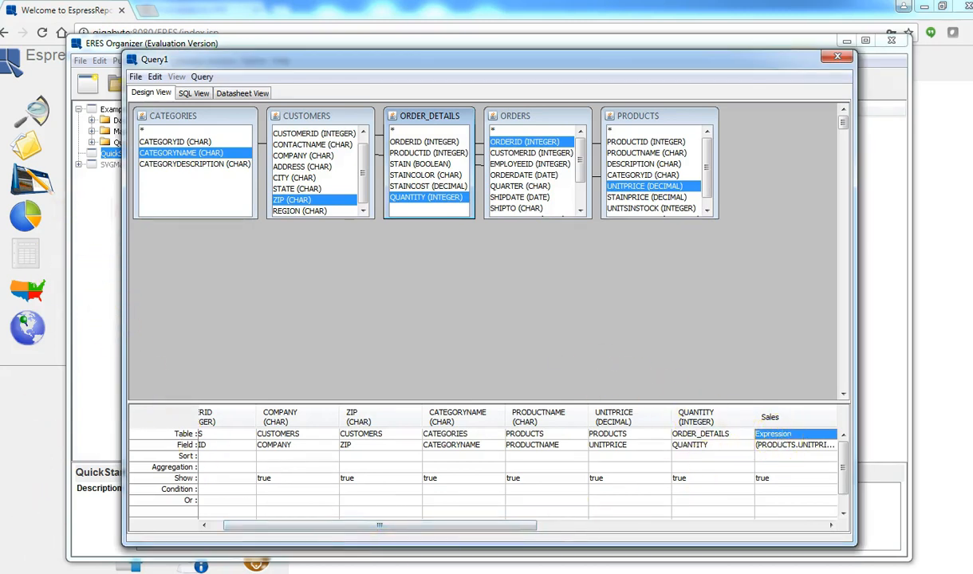
- Preview the Query1 results as a datasheet, then finish the query and return to the data registry
{"action": "left_click", "coordinate": [260, 94]}
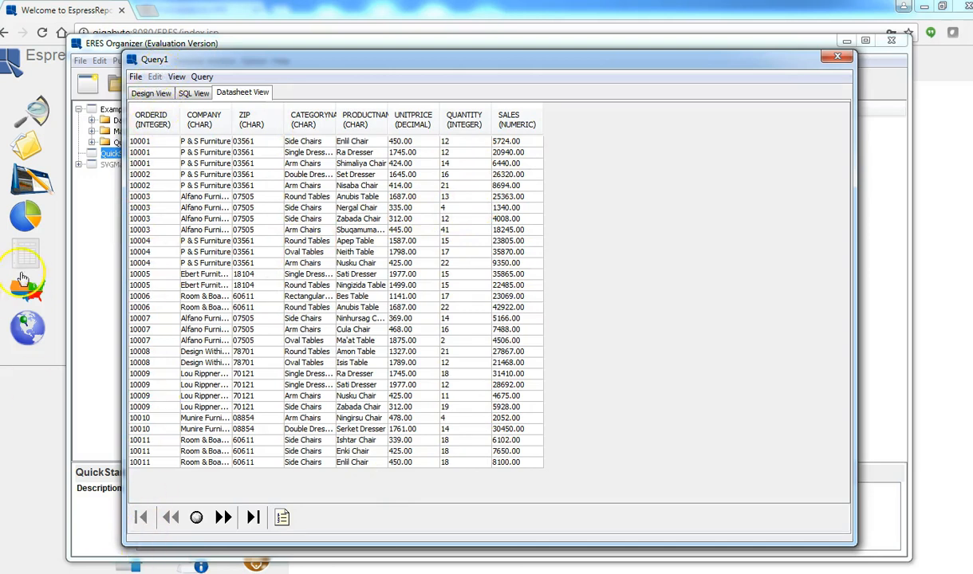
{"action": "left_click", "coordinate": [136, 76]}
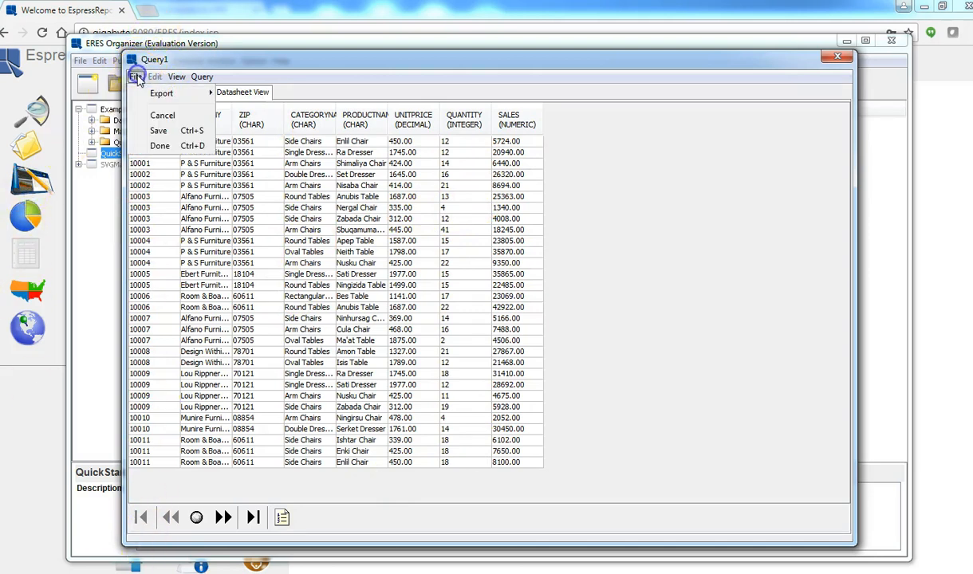
{"action": "left_click", "coordinate": [143, 146]}
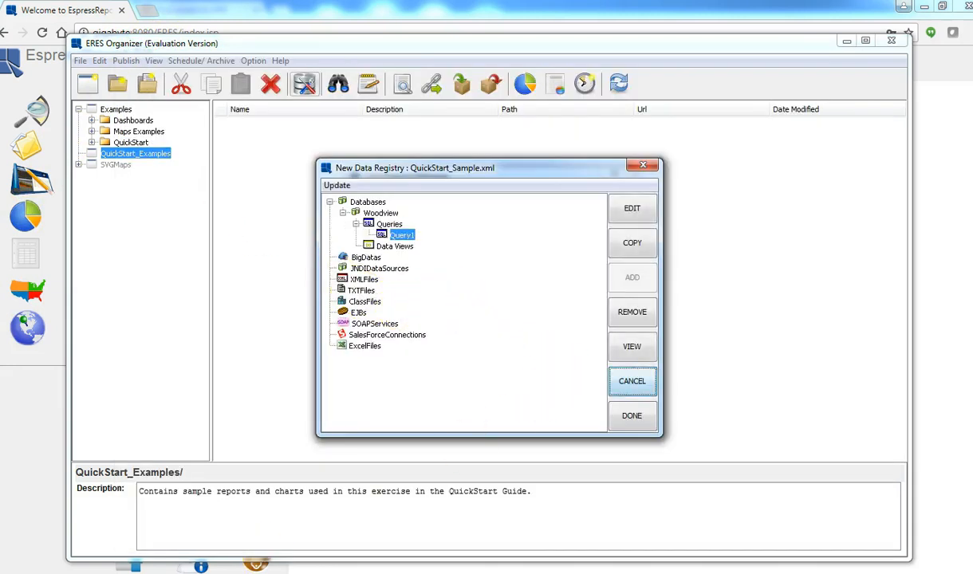
- Reopen Query1 for editing, check its SQL statement and return to the query design
{"action": "left_click", "coordinate": [632, 210]}
{"action": "left_click", "coordinate": [462, 321]}
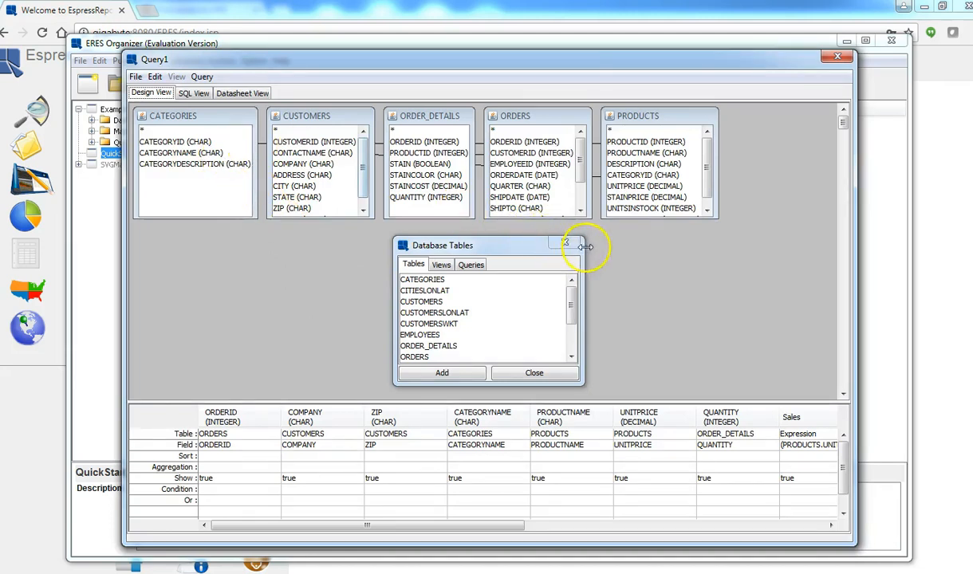
{"action": "left_click", "coordinate": [194, 93]}
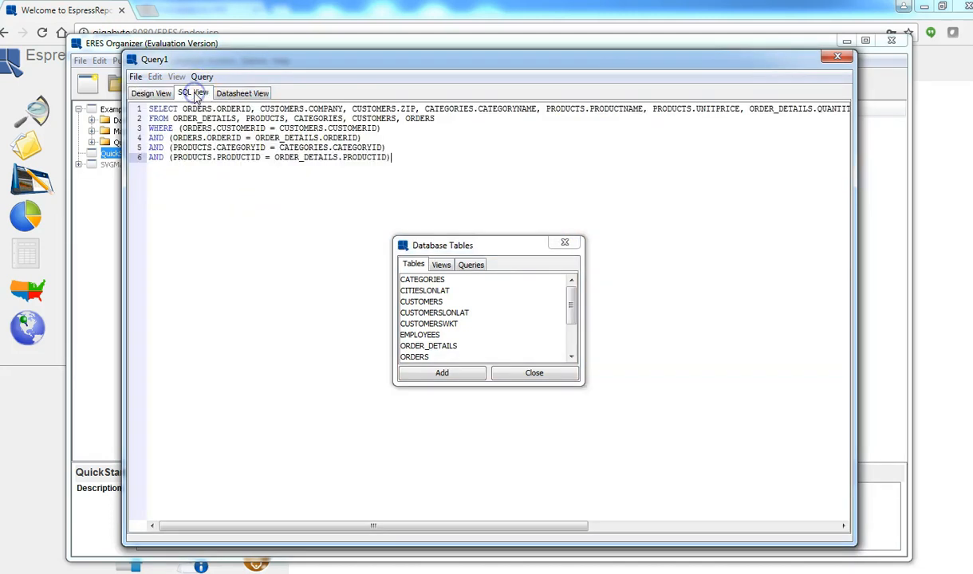
{"action": "left_click", "coordinate": [142, 93]}
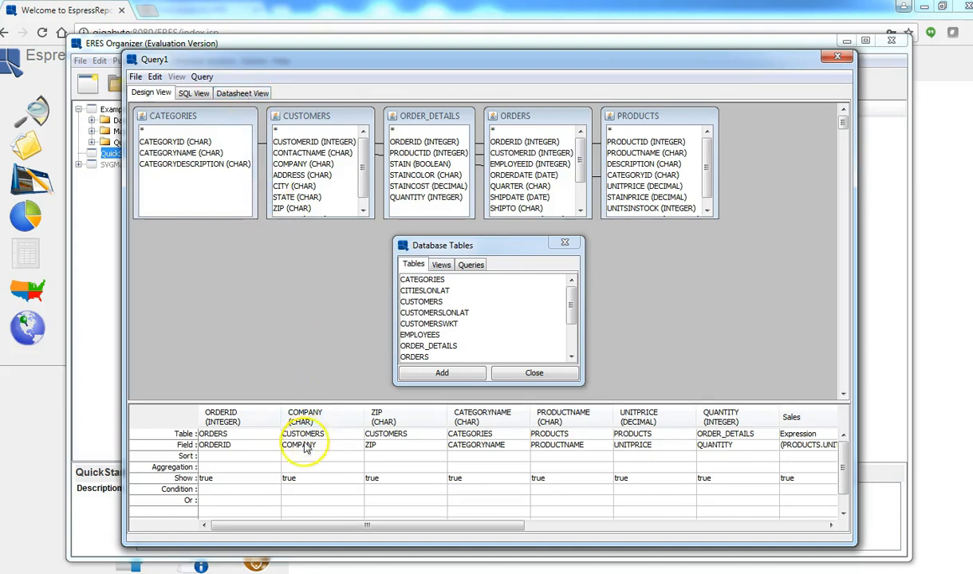
- Open the formula builder for the ORDERID column's condition and begin the formula with ORDERS.ORDERDATE BETWEEN
{"action": "left_click", "coordinate": [222, 489]}
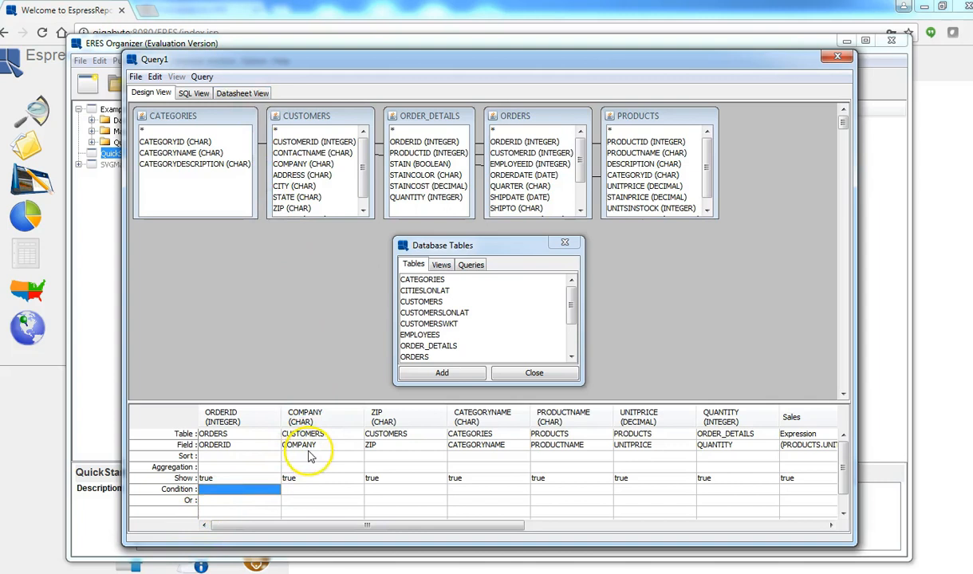
{"action": "right_click", "coordinate": [225, 495]}
{"action": "left_click", "coordinate": [255, 514]}
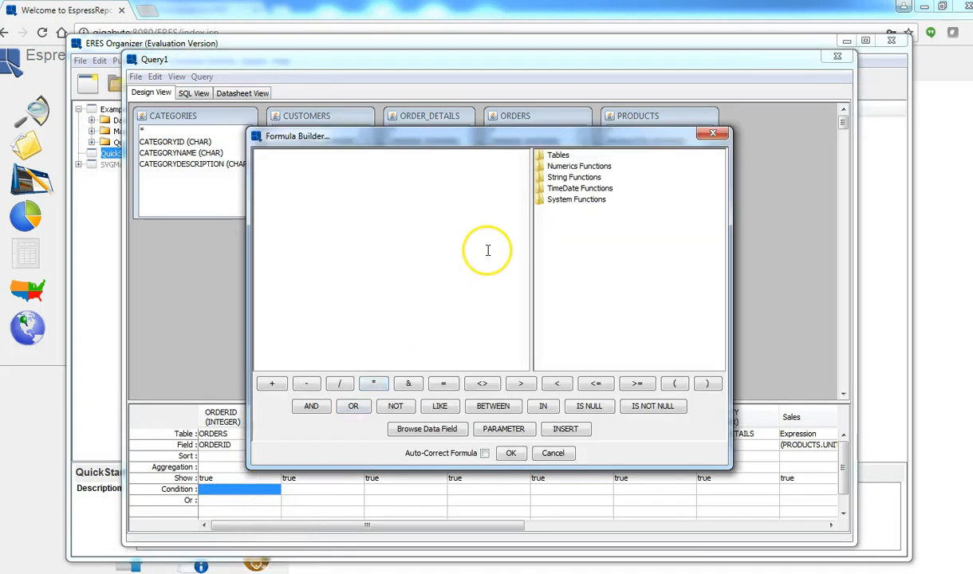
{"action": "left_click", "coordinate": [503, 429]}
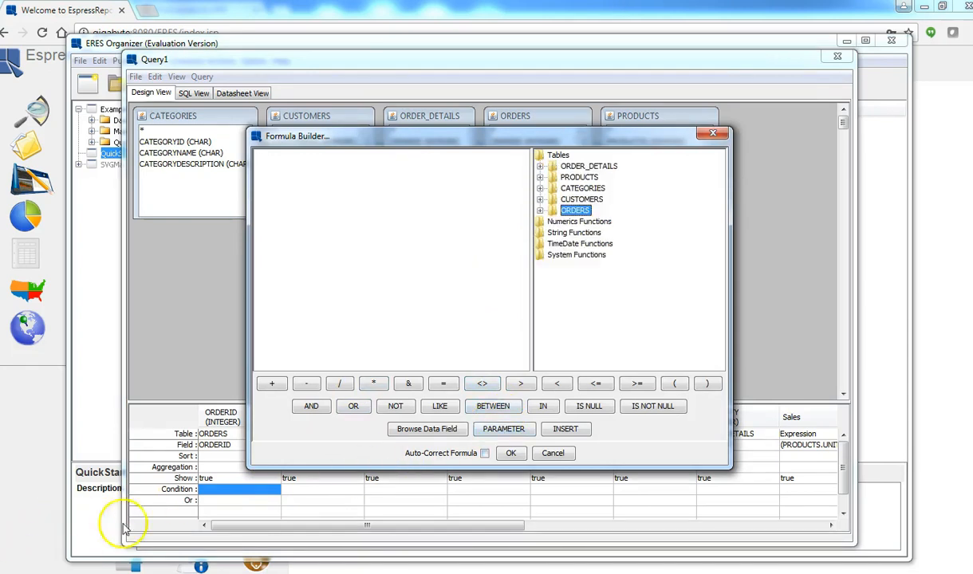
{"action": "left_click", "coordinate": [540, 211]}
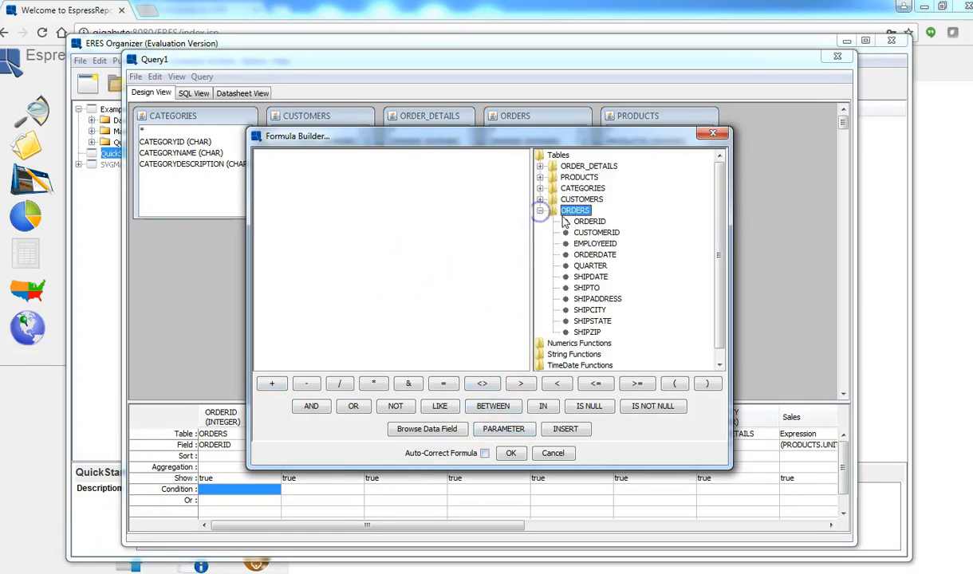
{"action": "left_click", "coordinate": [592, 255]}
{"action": "double_click", "coordinate": [592, 256]}
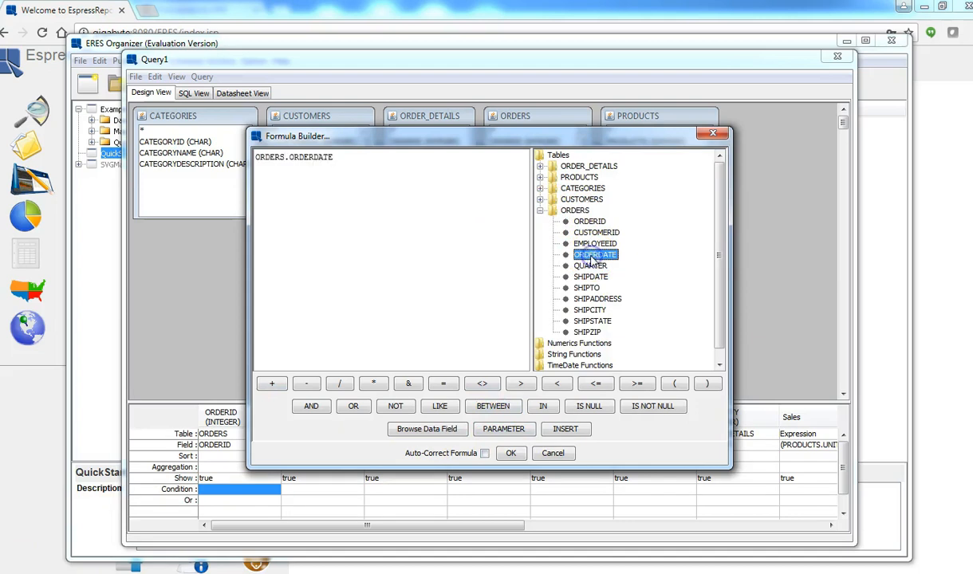
{"action": "left_click", "coordinate": [491, 407]}
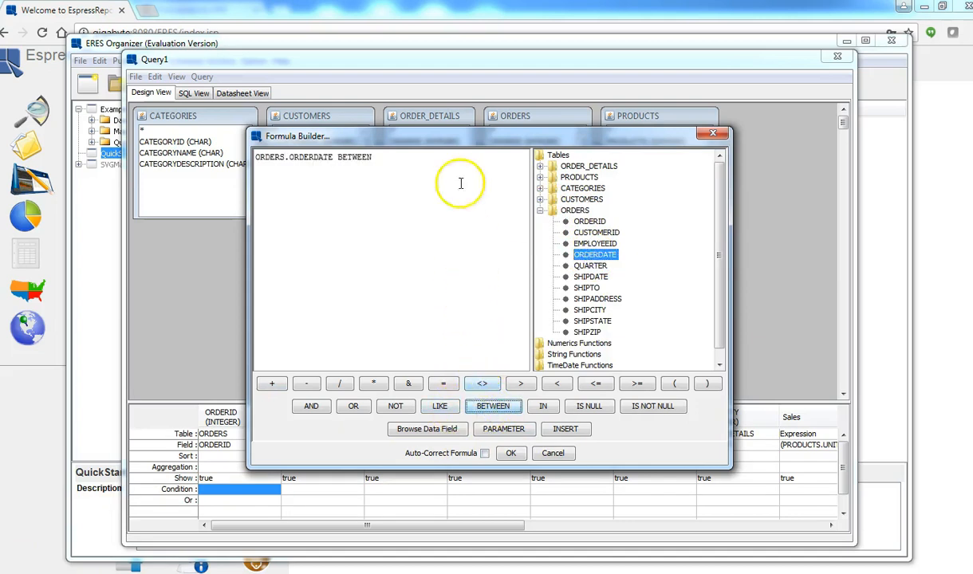
- Complete the BETWEEN condition with the parameters StartDate and EndDate joined by AND, and accept the formula
{"action": "left_click", "coordinate": [423, 154]}
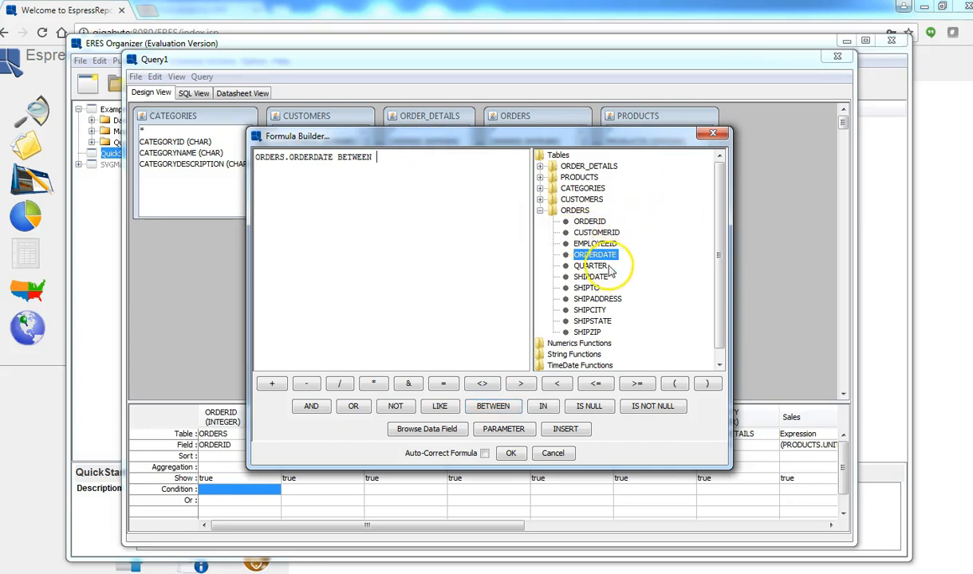
{"action": "left_click", "coordinate": [501, 430]}
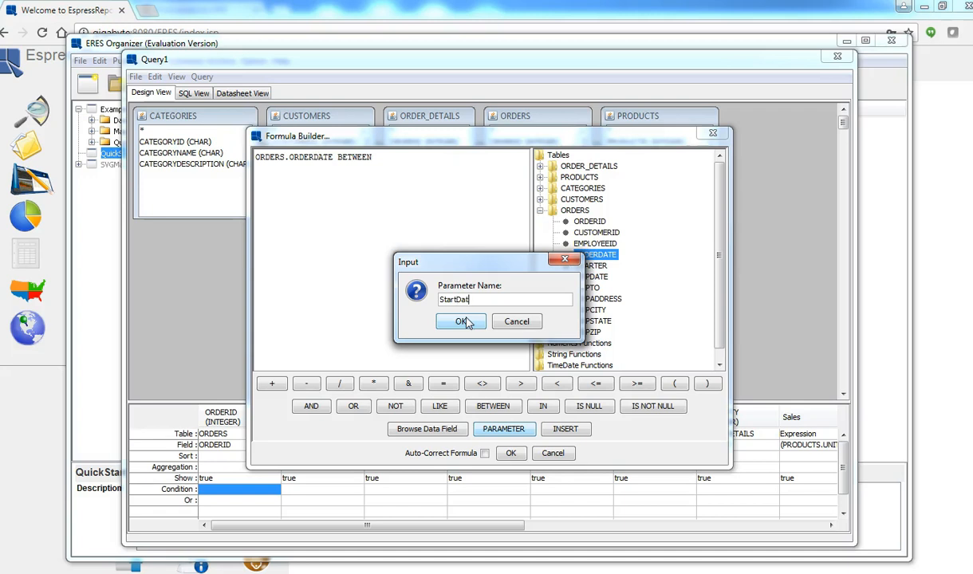
{"action": "left_click", "coordinate": [463, 322]}
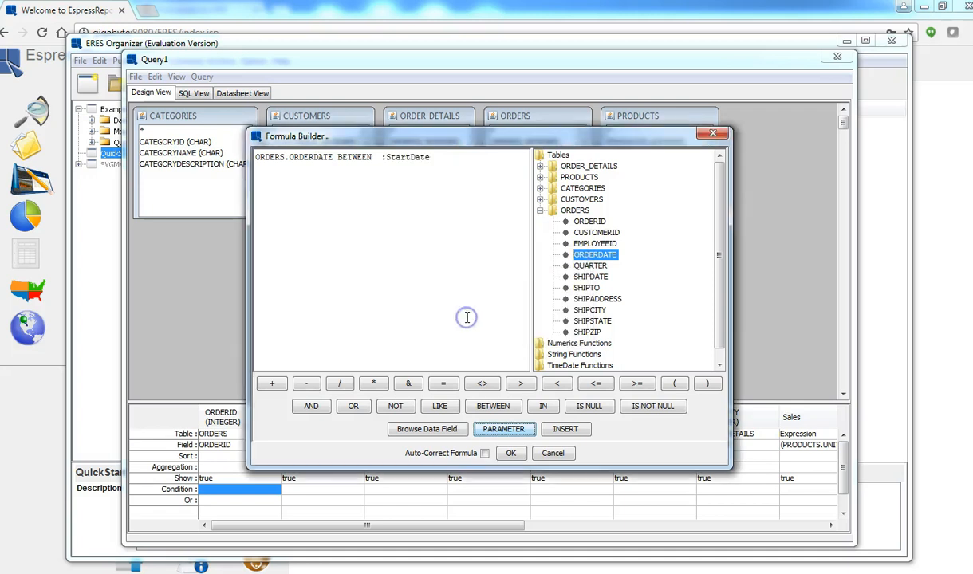
{"action": "left_click", "coordinate": [311, 407]}
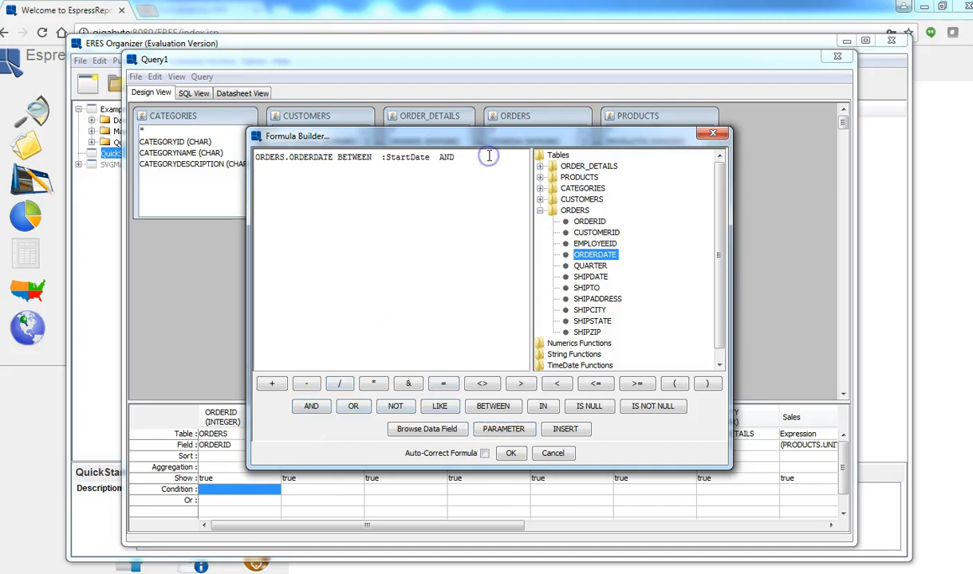
{"action": "left_click", "coordinate": [504, 431]}
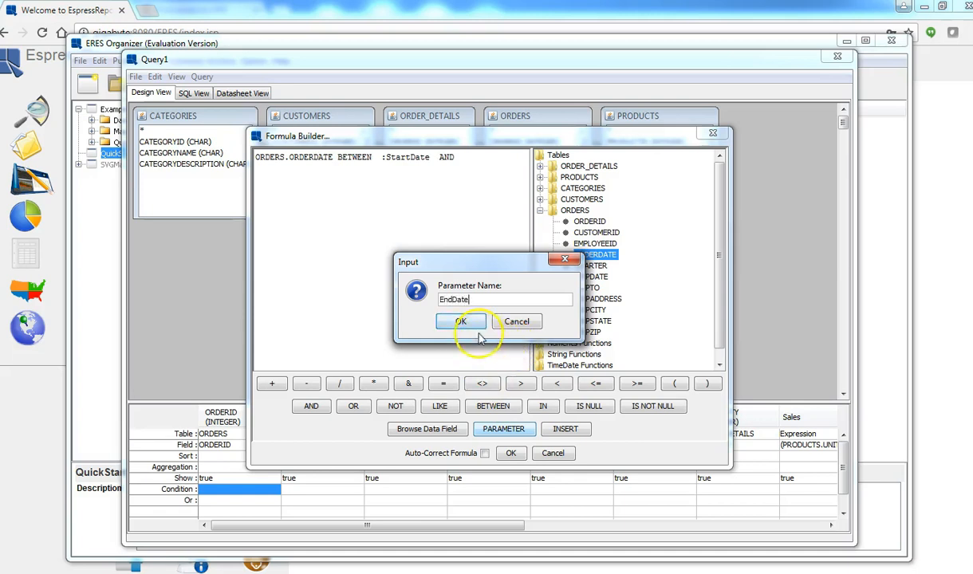
{"action": "left_click", "coordinate": [461, 322]}
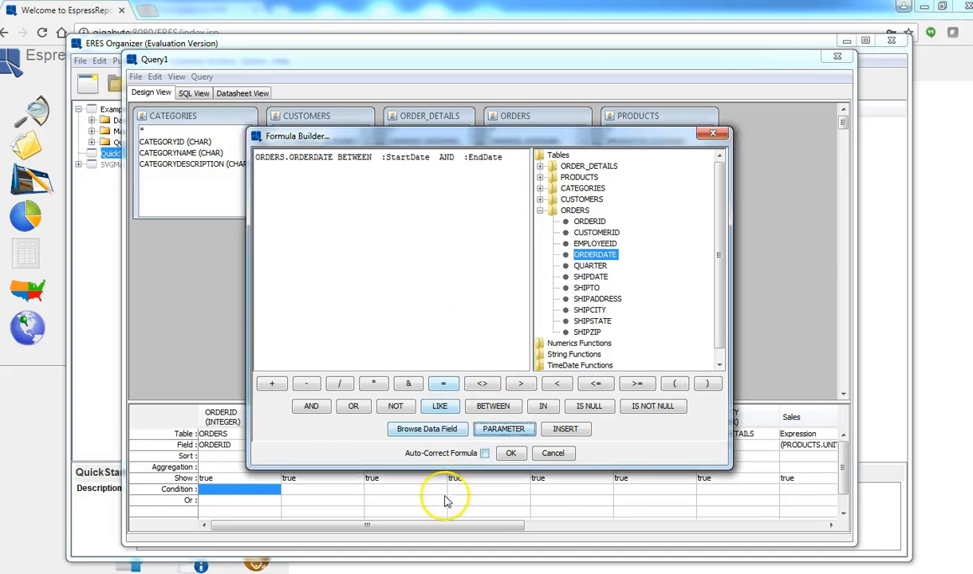
{"action": "left_click", "coordinate": [510, 453]}
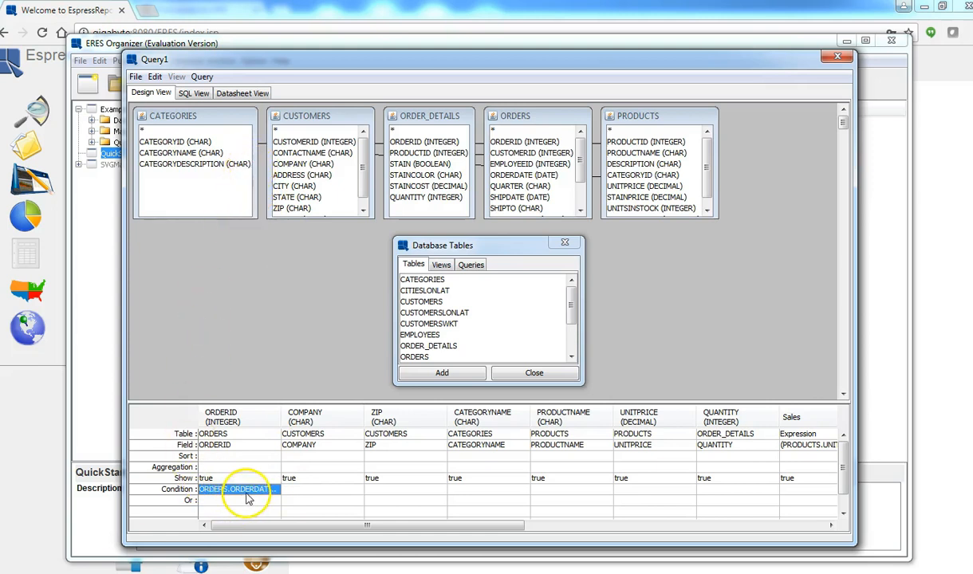
- Run the query's datasheet preview and initialize both StartDate and EndDate by mapping them to the database column ORDERS.ORDERDATE
{"action": "left_click", "coordinate": [246, 96]}
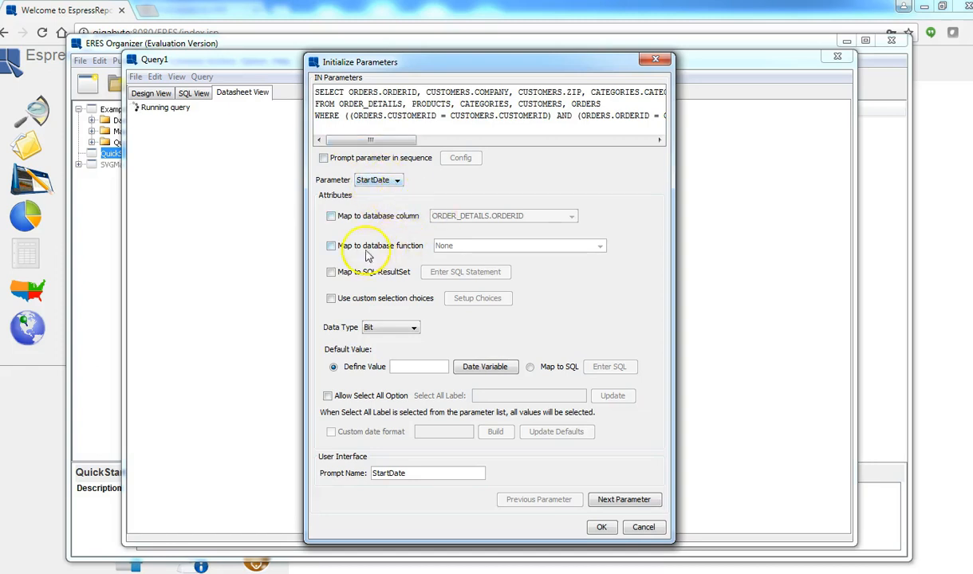
{"action": "left_click", "coordinate": [331, 216]}
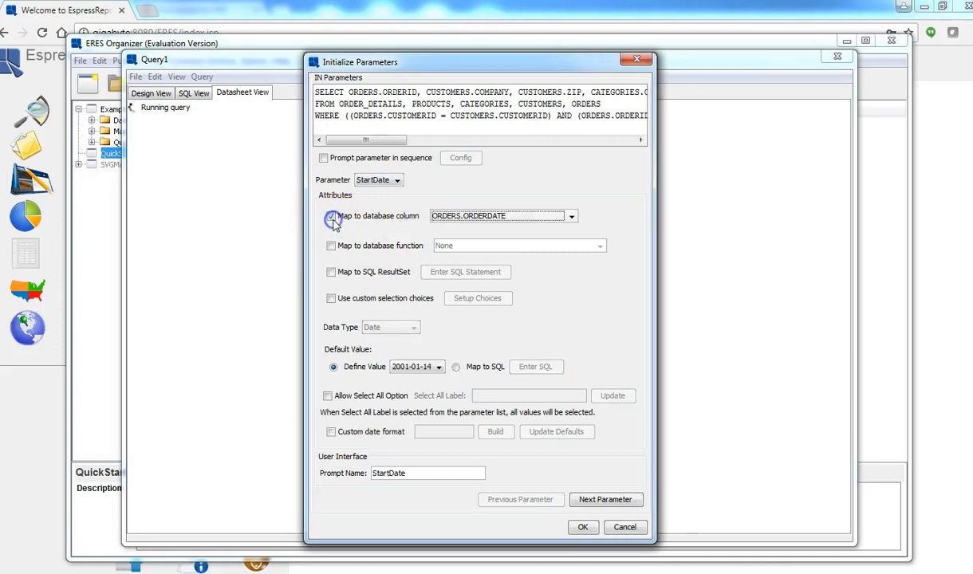
{"action": "left_click", "coordinate": [496, 221]}
{"action": "left_click", "coordinate": [469, 222]}
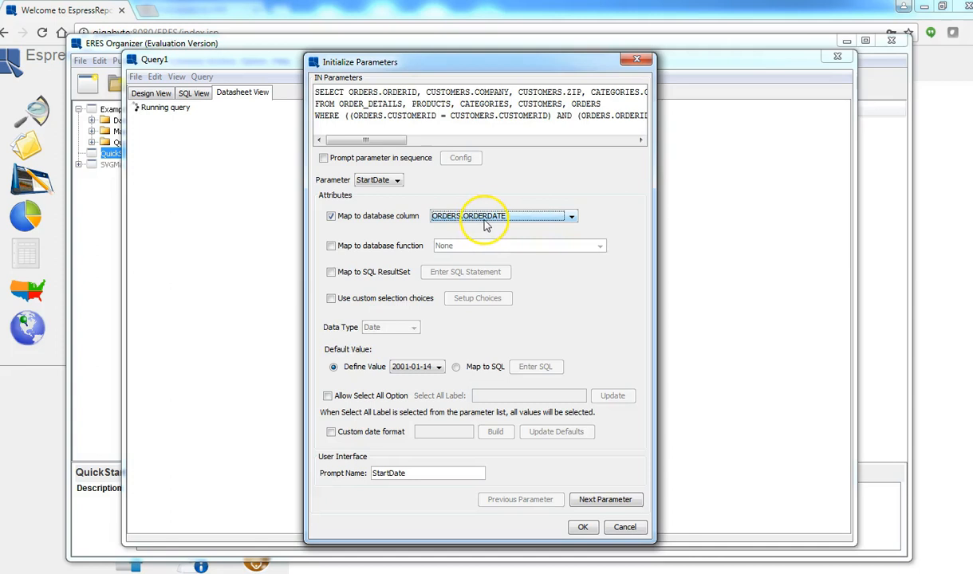
{"action": "left_click", "coordinate": [588, 504]}
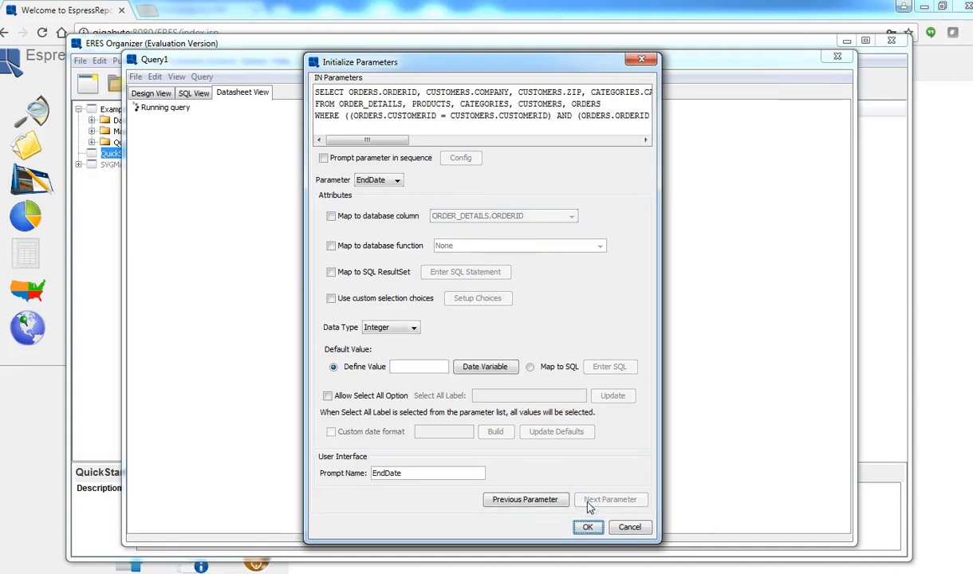
{"action": "left_click", "coordinate": [331, 214]}
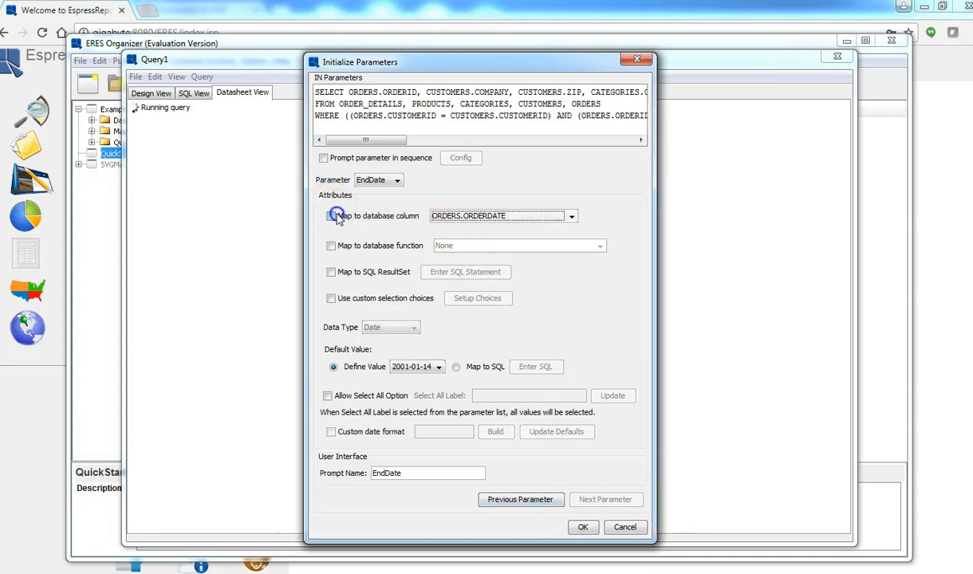
{"action": "left_click", "coordinate": [583, 529]}
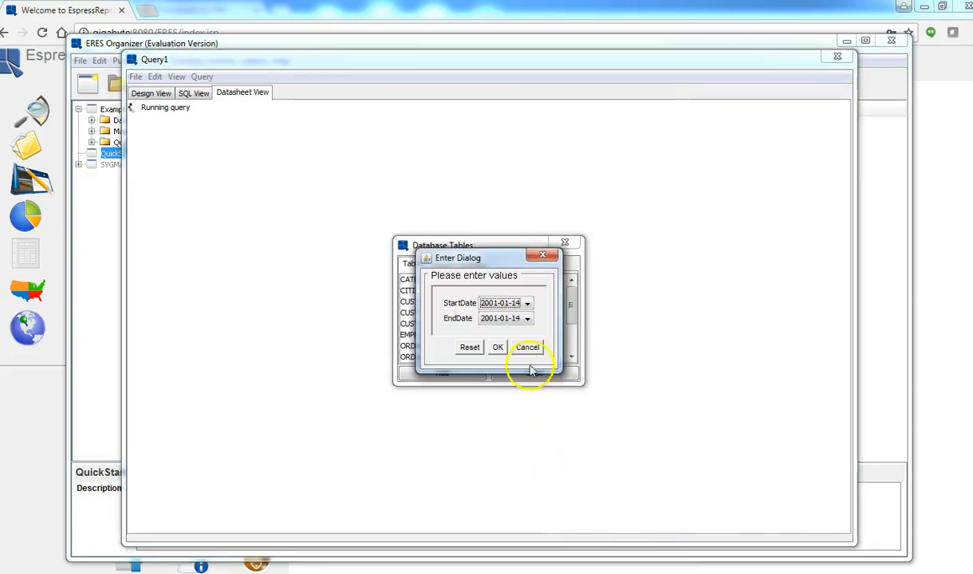
- Preview the query results with EndDate set to 2001-03-24
{"action": "left_click", "coordinate": [503, 320]}
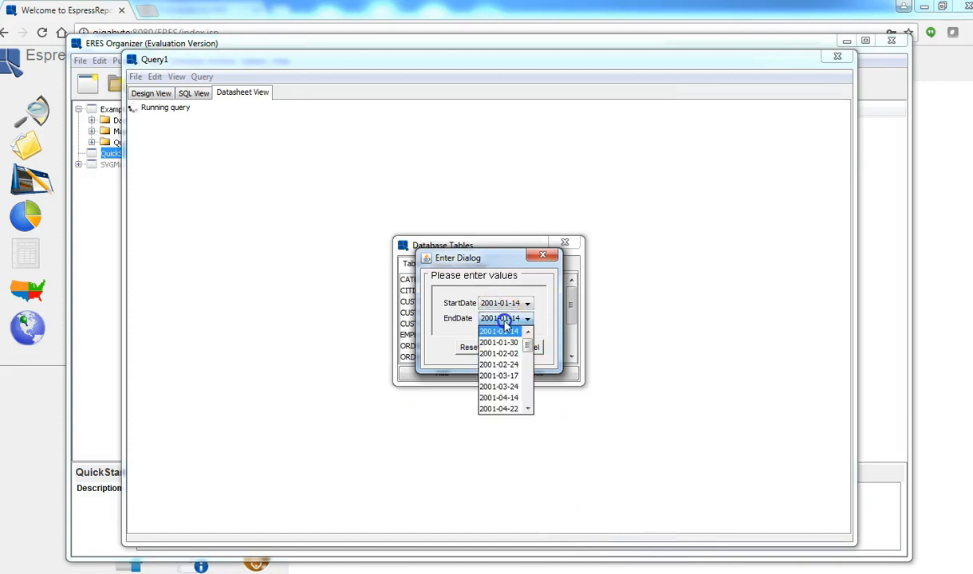
{"action": "left_click", "coordinate": [499, 387]}
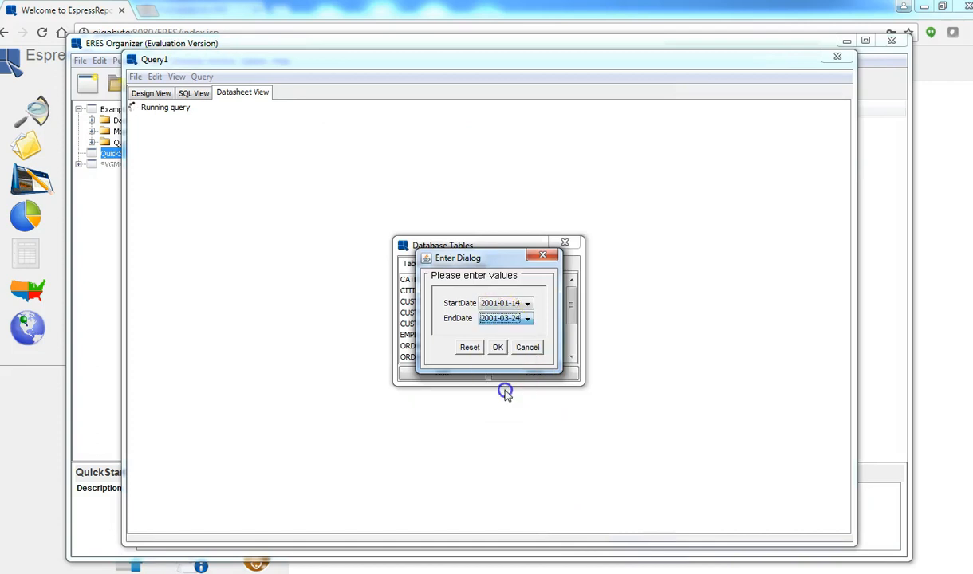
{"action": "left_click", "coordinate": [498, 349]}
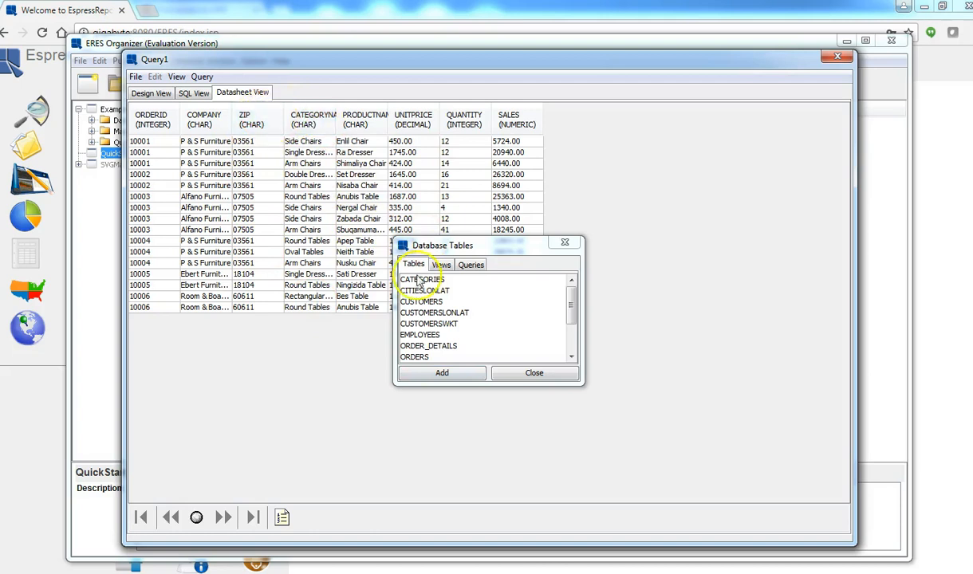
- Close the list of database tables, then finish Query1 and return to the data registry
{"action": "left_click", "coordinate": [520, 375]}
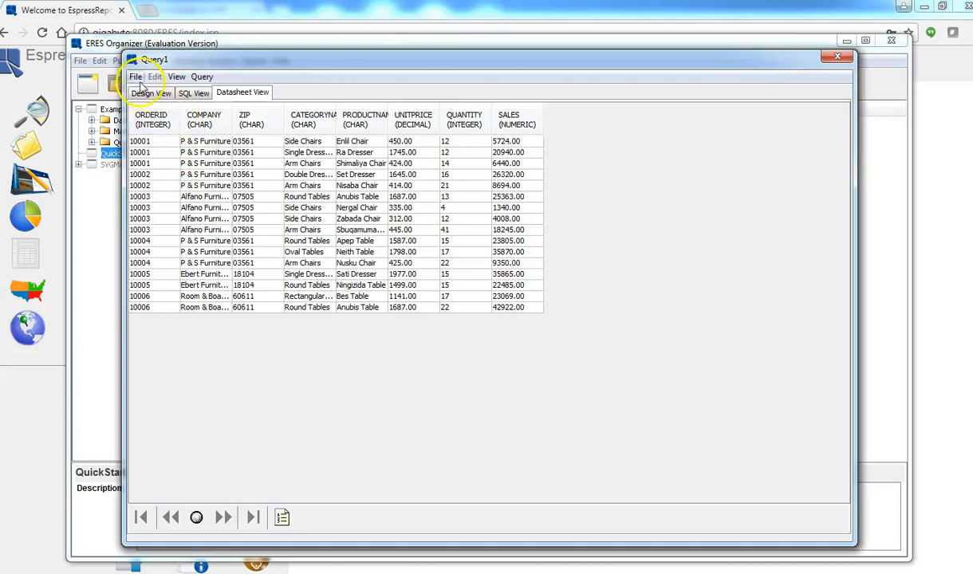
{"action": "left_click", "coordinate": [135, 78]}
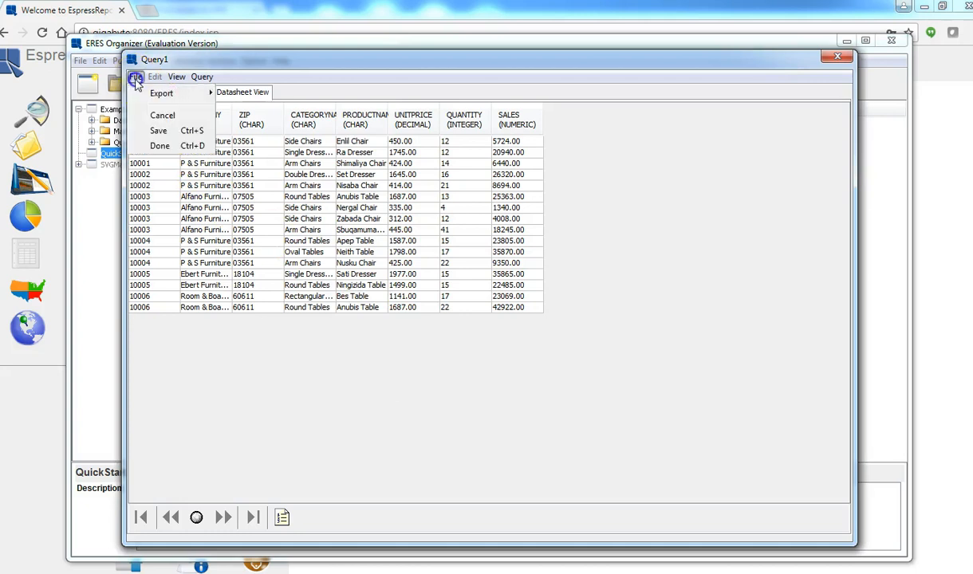
{"action": "left_click", "coordinate": [166, 147]}
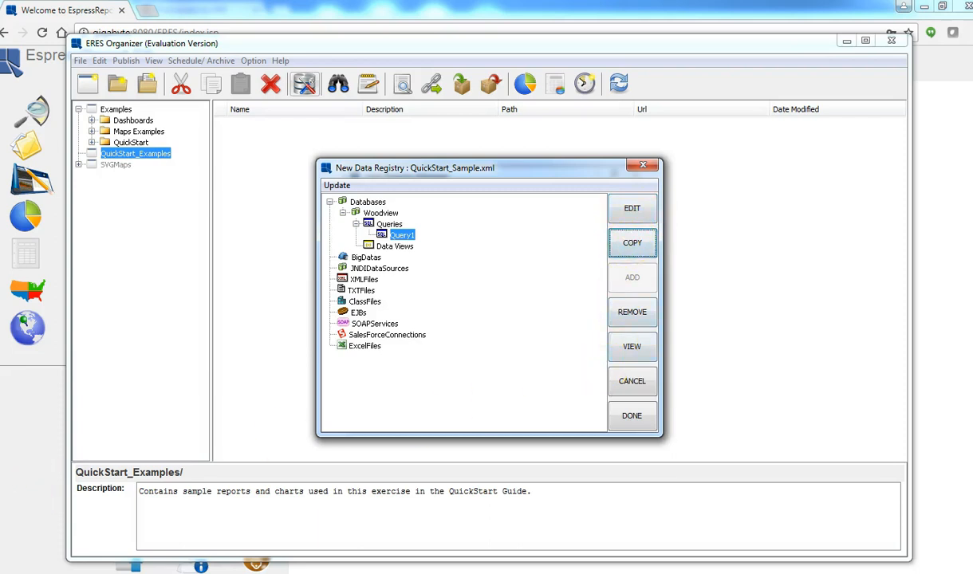
- Start adding a new data view under the Woodview database
{"action": "left_click", "coordinate": [399, 247]}
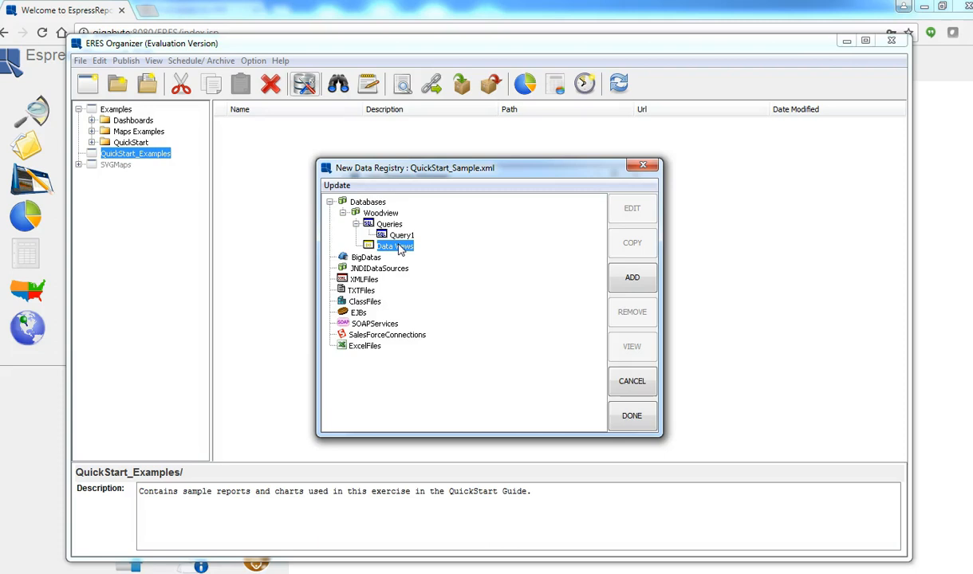
{"action": "left_click", "coordinate": [166, 525]}
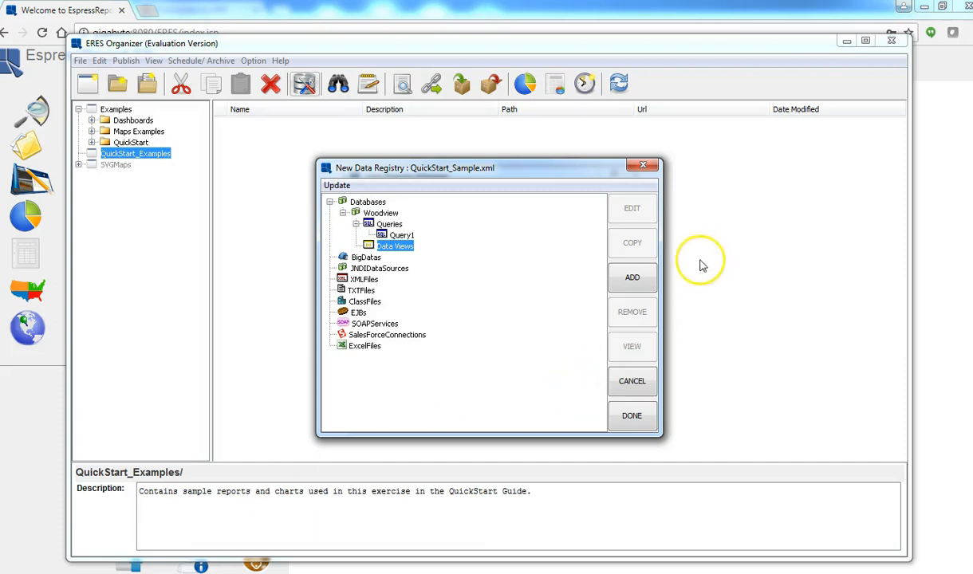
{"action": "left_click", "coordinate": [627, 287]}
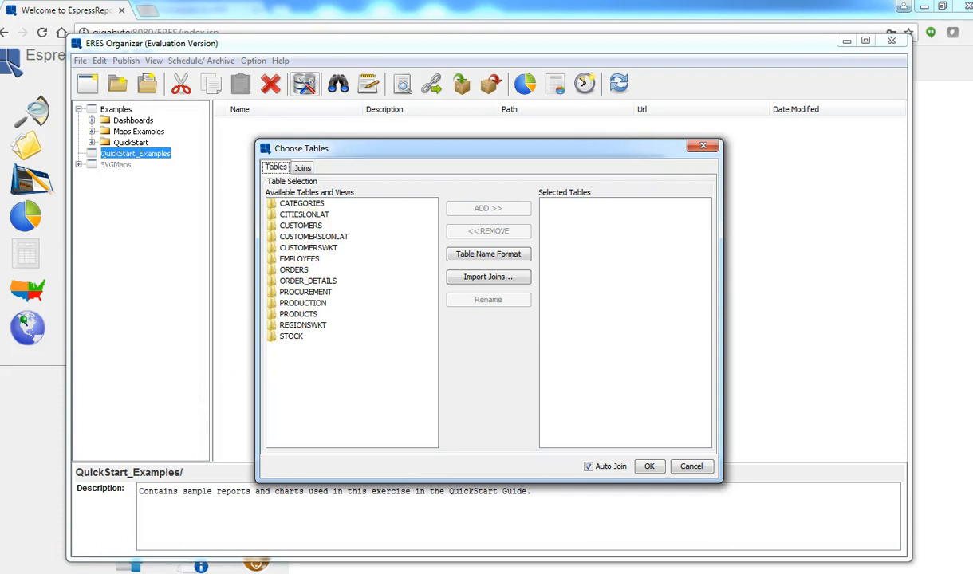
- Select the CUSTOMERS, ORDERS, ORDER_DETAILS and PRODUCTS tables for the data view
{"action": "left_click", "coordinate": [308, 226]}
{"action": "left_click", "coordinate": [473, 210]}
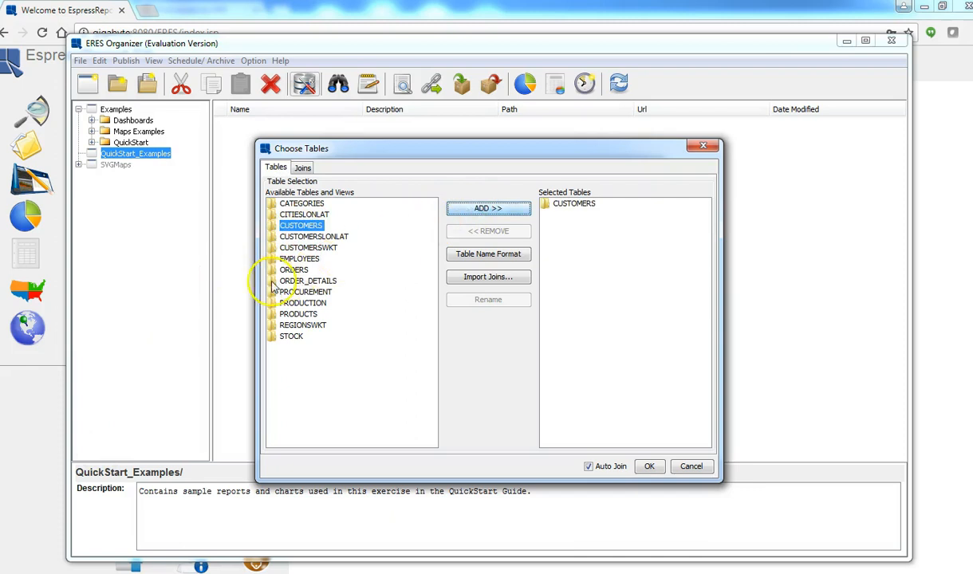
{"action": "left_click", "coordinate": [295, 270]}
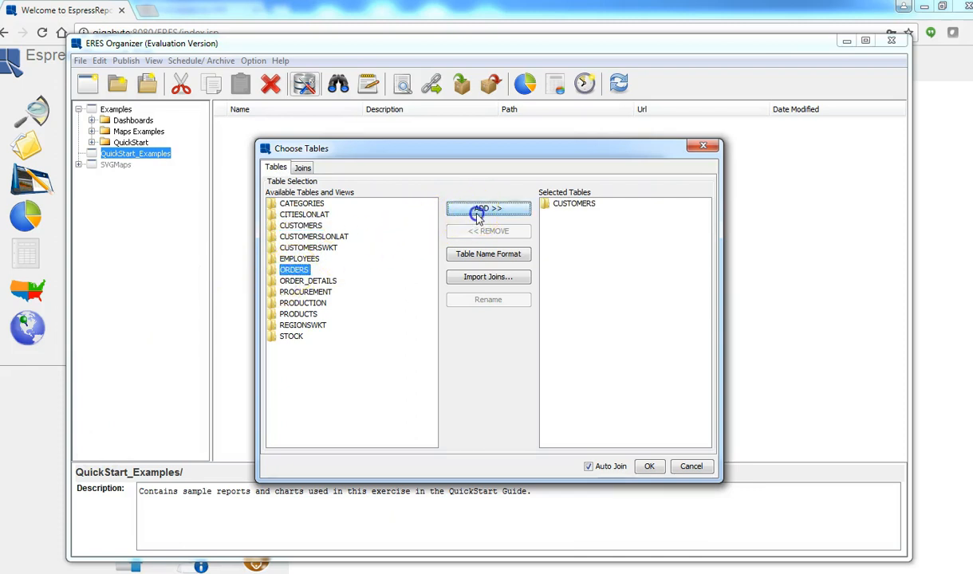
{"action": "left_click", "coordinate": [475, 210]}
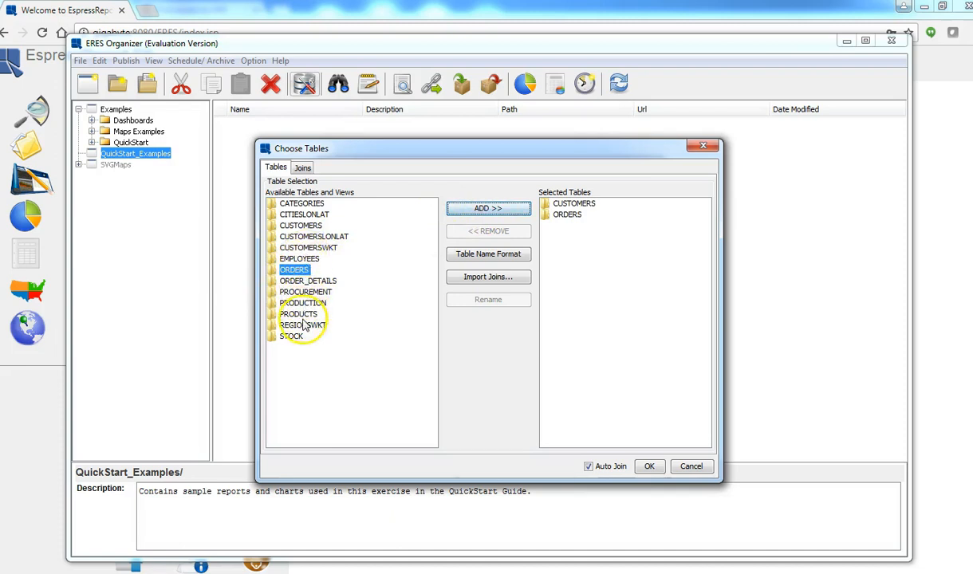
{"action": "left_click", "coordinate": [307, 282]}
{"action": "double_click", "coordinate": [308, 283]}
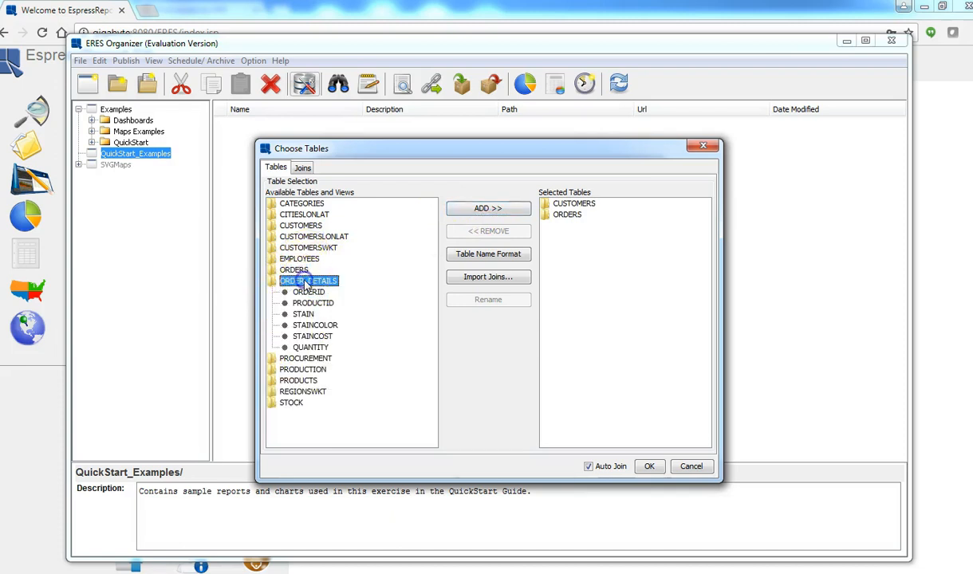
{"action": "left_click", "coordinate": [483, 210]}
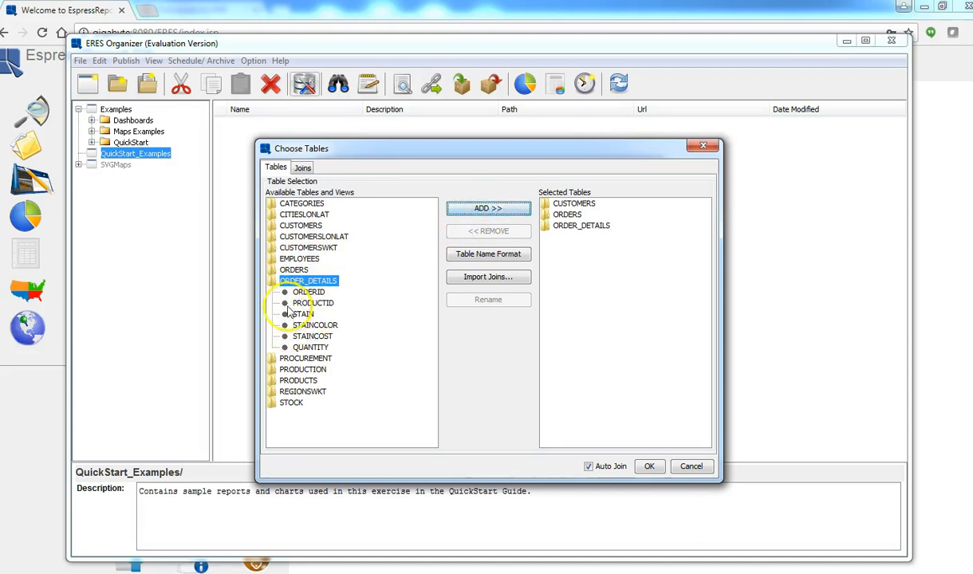
{"action": "left_click", "coordinate": [297, 381]}
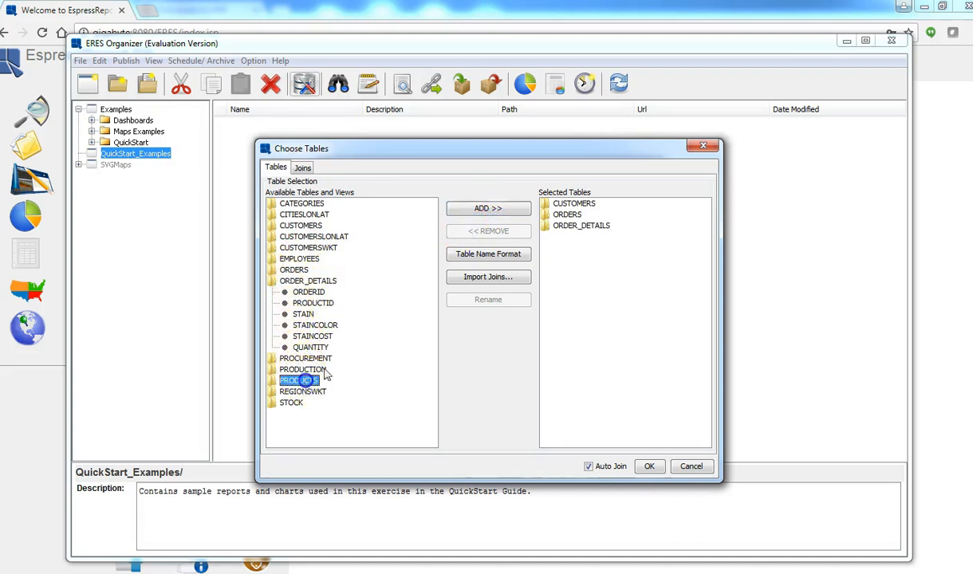
{"action": "left_click", "coordinate": [477, 215]}
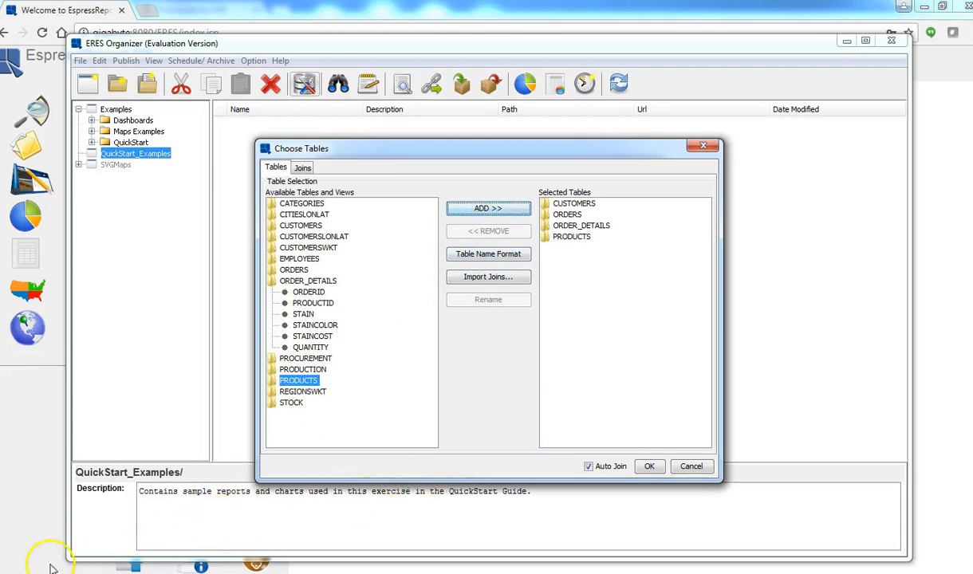
- Check the automatic joins between the four chosen tables, then accept the table selection for the data view
{"action": "left_click", "coordinate": [302, 168]}
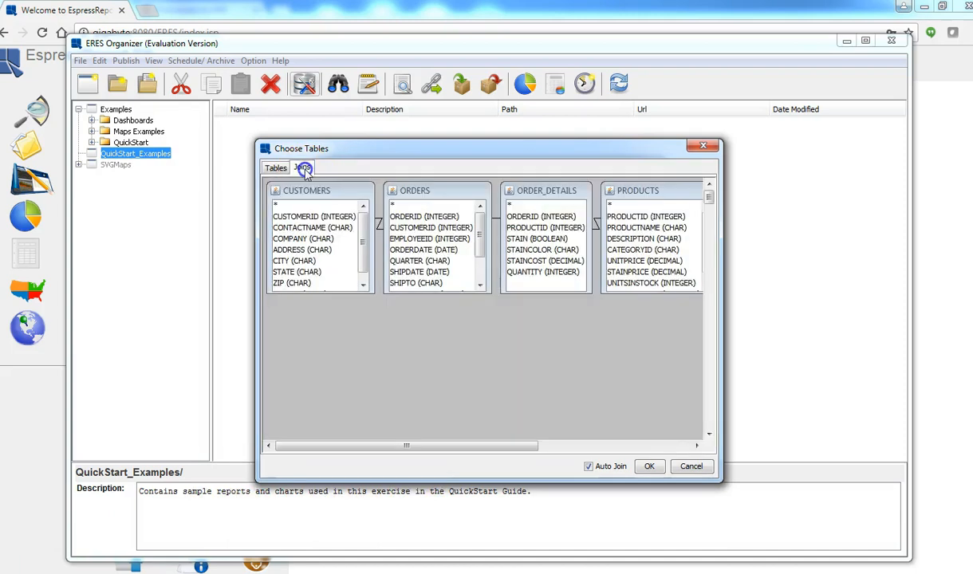
{"action": "left_click_drag", "start_coordinate": [722, 480], "coordinate": [812, 530]}
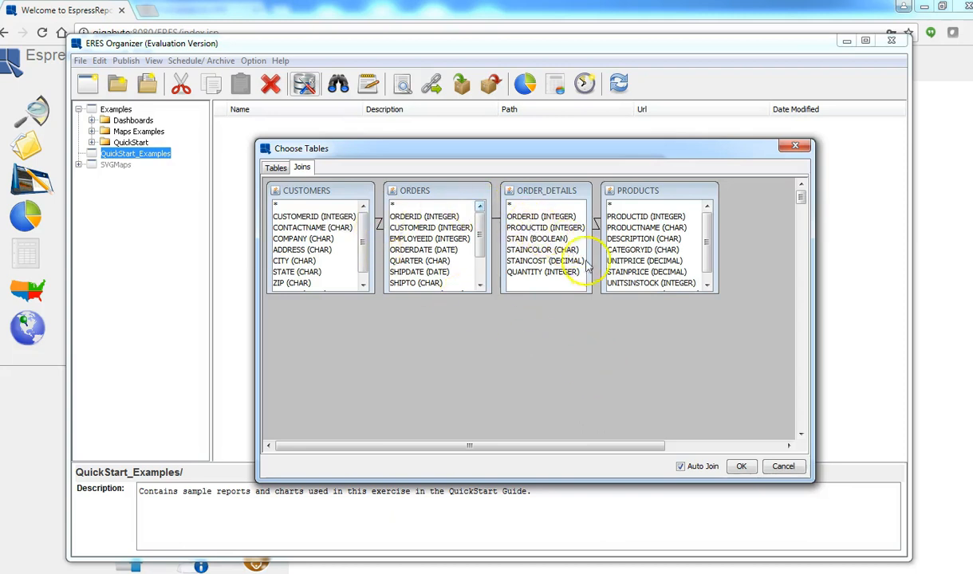
{"action": "left_click", "coordinate": [274, 167]}
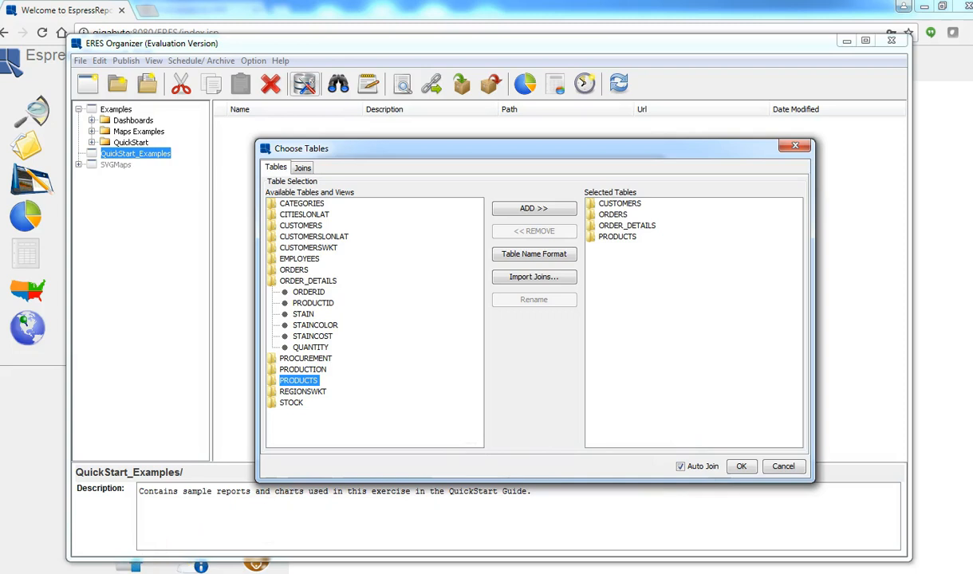
{"action": "left_click", "coordinate": [741, 468]}
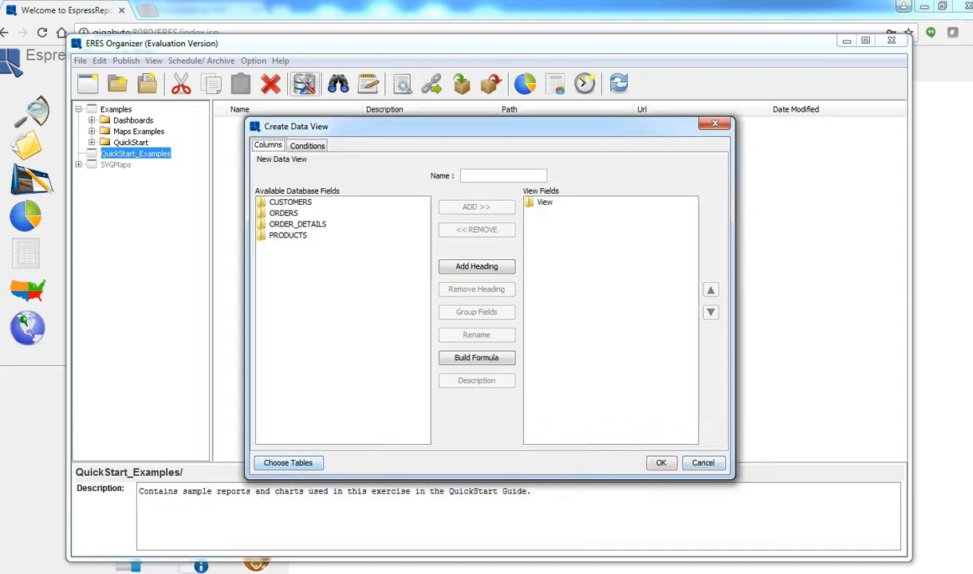
- Name the data view Invoicinig and add the COMPANY and CONTACTNAME fields from CUSTOMERS to it
{"action": "left_click", "coordinate": [289, 203]}
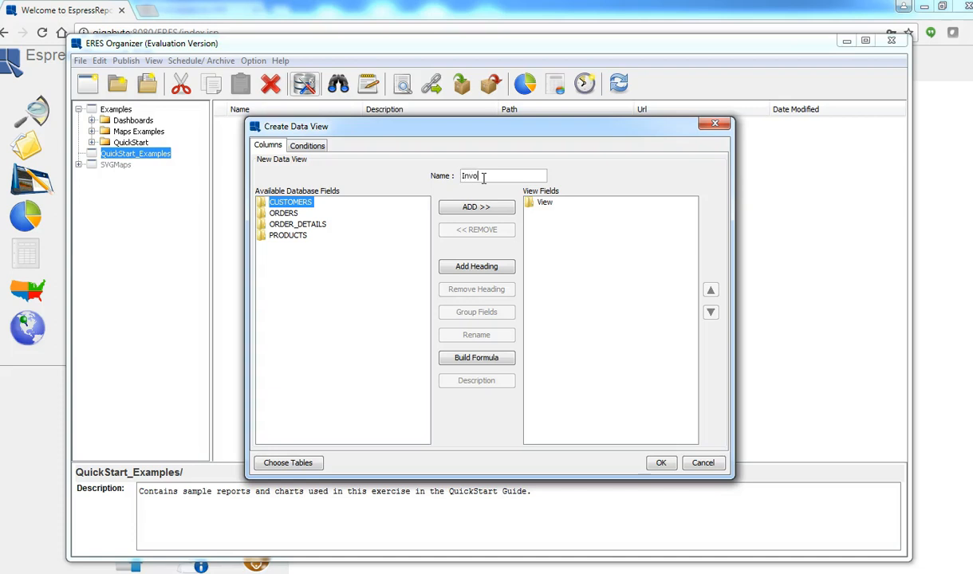
{"action": "left_click", "coordinate": [676, 225]}
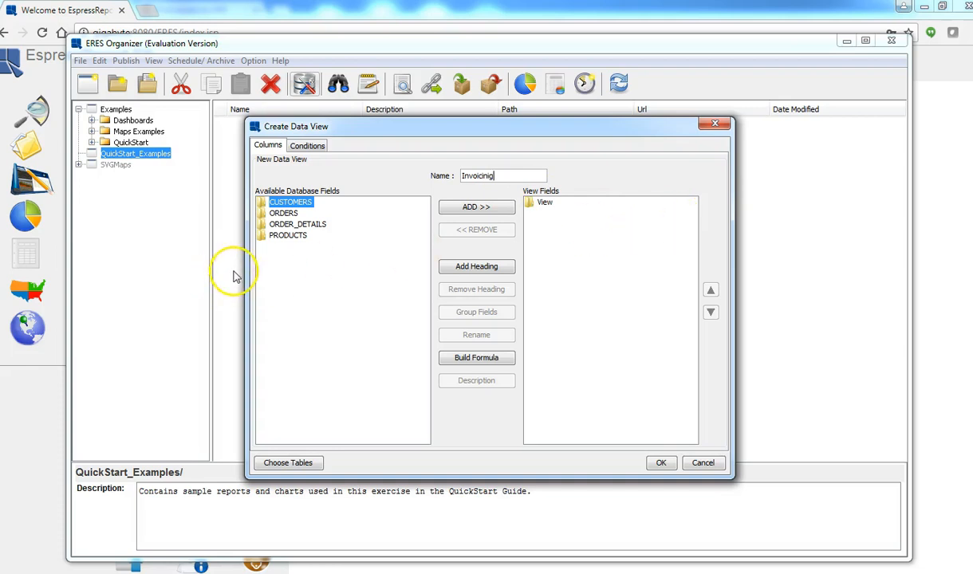
{"action": "double_click", "coordinate": [262, 202]}
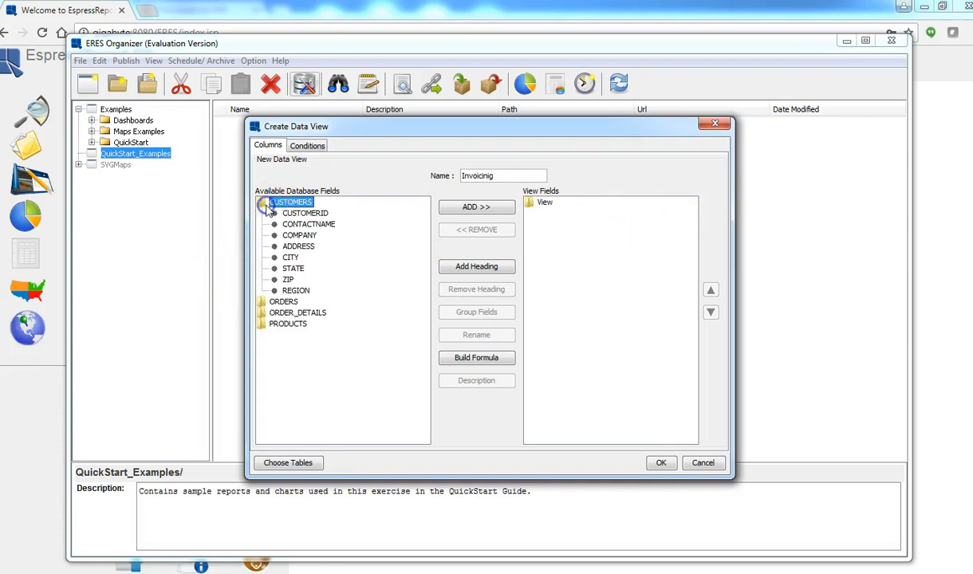
{"action": "left_click", "coordinate": [296, 236]}
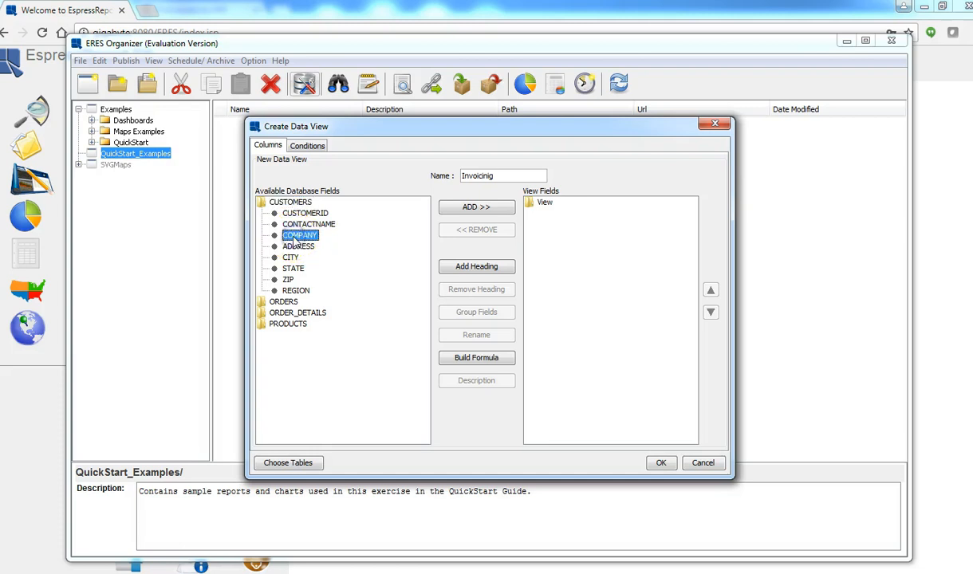
{"action": "left_click", "coordinate": [472, 212]}
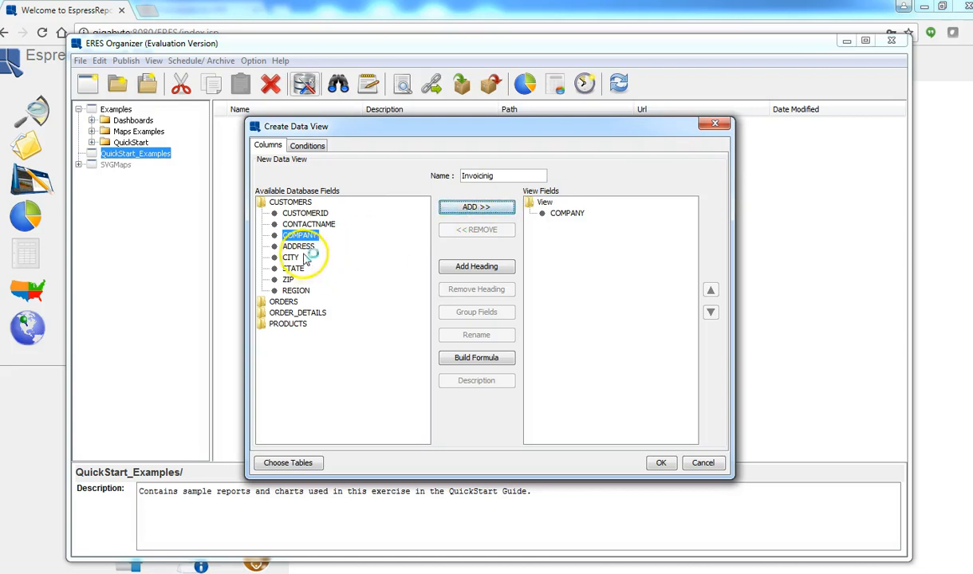
{"action": "left_click", "coordinate": [316, 224]}
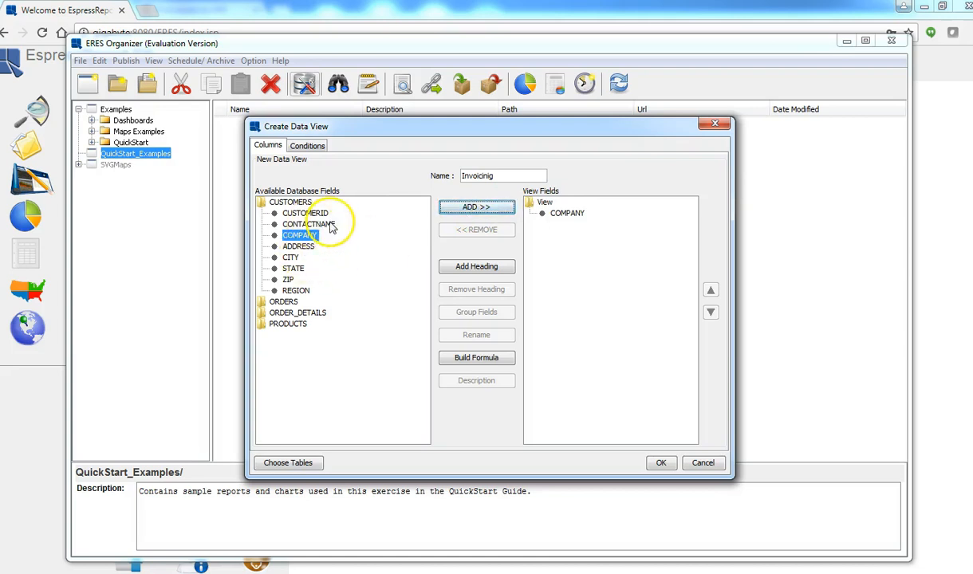
{"action": "left_click", "coordinate": [476, 209]}
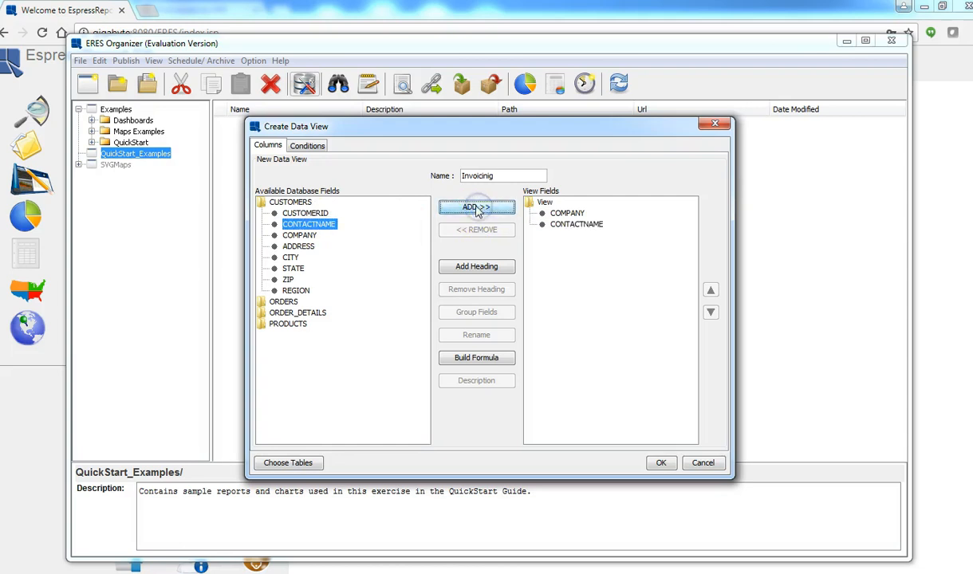
- Add the ADDRESS, CITY, STATE and ZIP fields from CUSTOMERS to the view
{"action": "left_click", "coordinate": [302, 248]}
{"action": "double_click", "coordinate": [301, 248]}
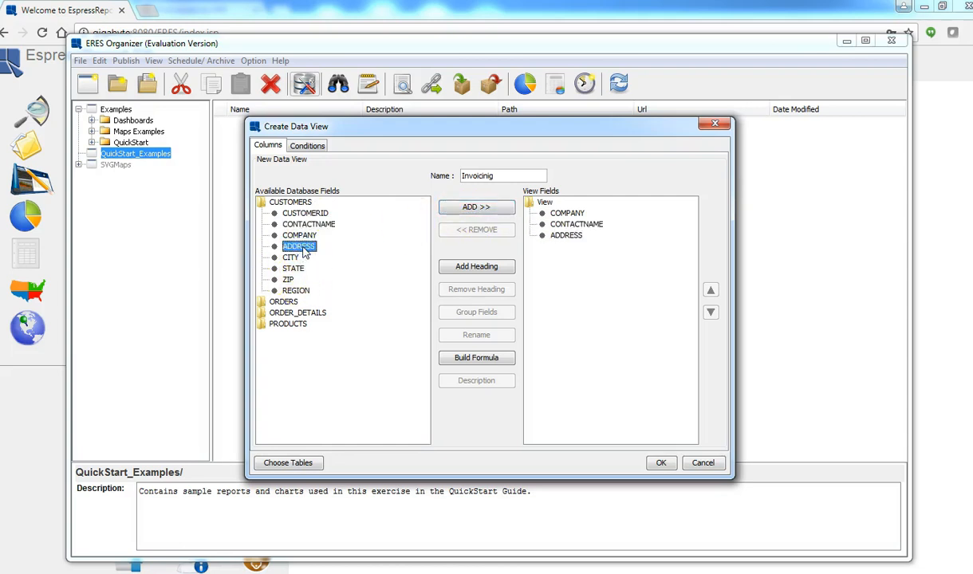
{"action": "left_click", "coordinate": [292, 258]}
{"action": "double_click", "coordinate": [292, 258]}
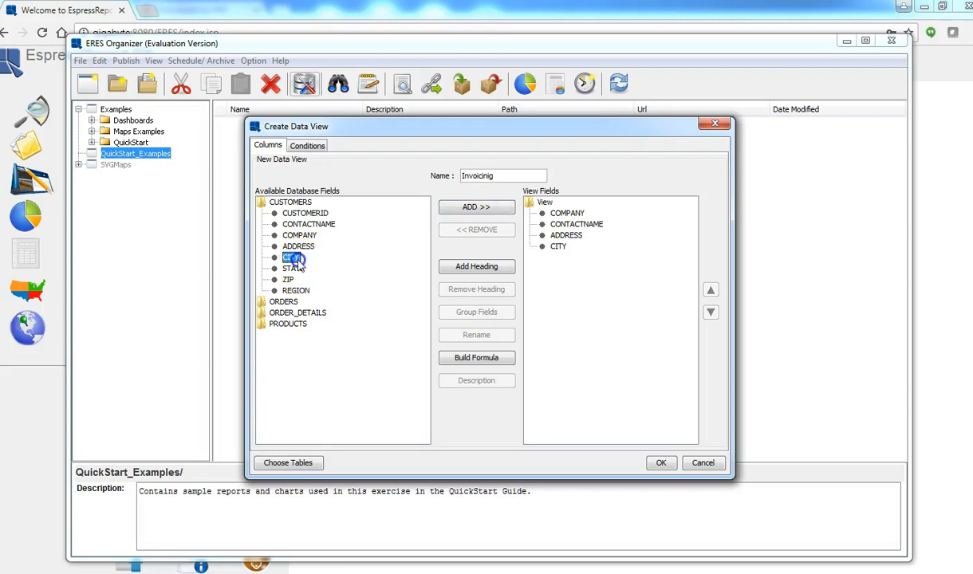
{"action": "double_click", "coordinate": [293, 270]}
{"action": "double_click", "coordinate": [288, 280]}
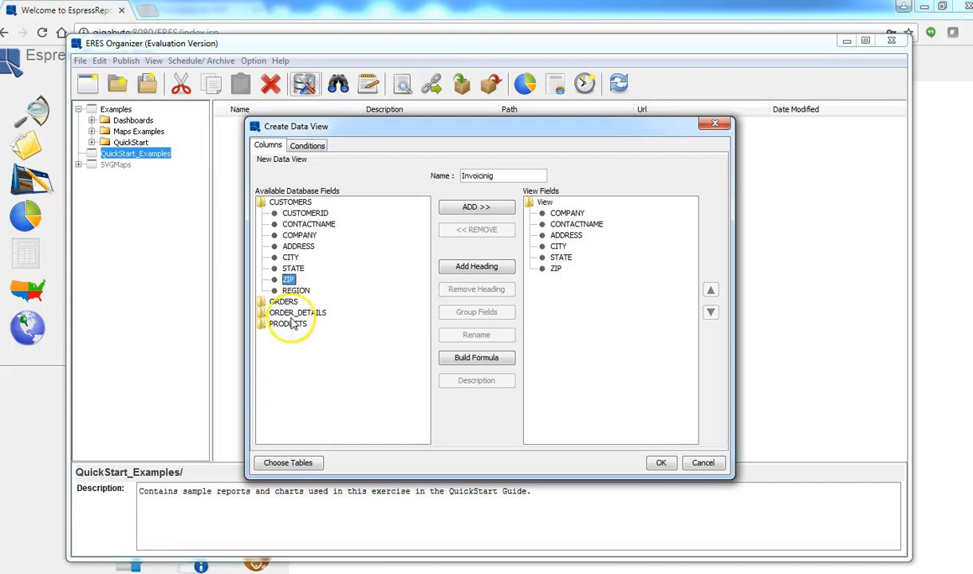
- Add ORDERDATE, SHIPDATE, SHIPTO, SHIPADDRESS, SHIPCITY, SHIPSTATE and SHIPZIP from ORDERS to the view, then collapse the ORDERS table
{"action": "double_click", "coordinate": [264, 302]}
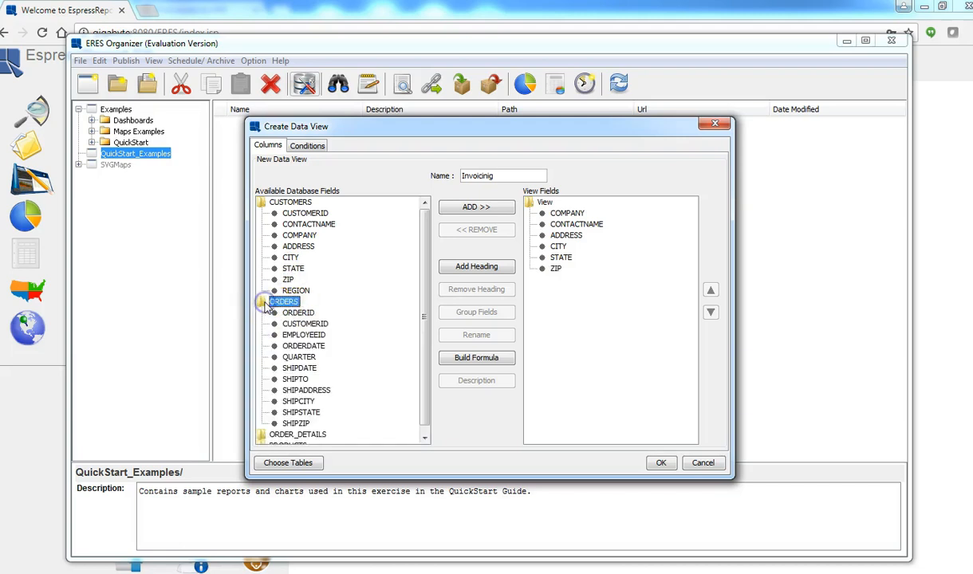
{"action": "double_click", "coordinate": [307, 346]}
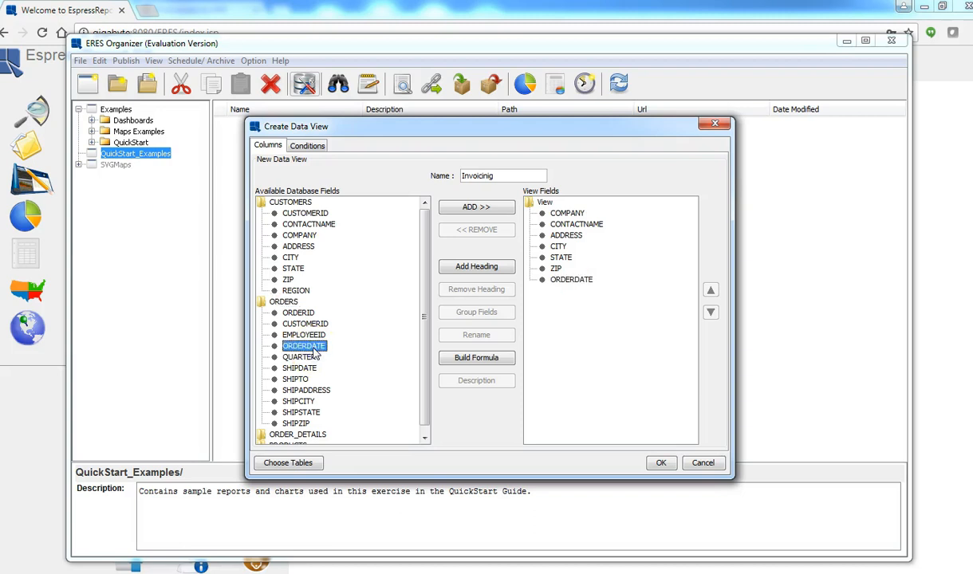
{"action": "double_click", "coordinate": [307, 369]}
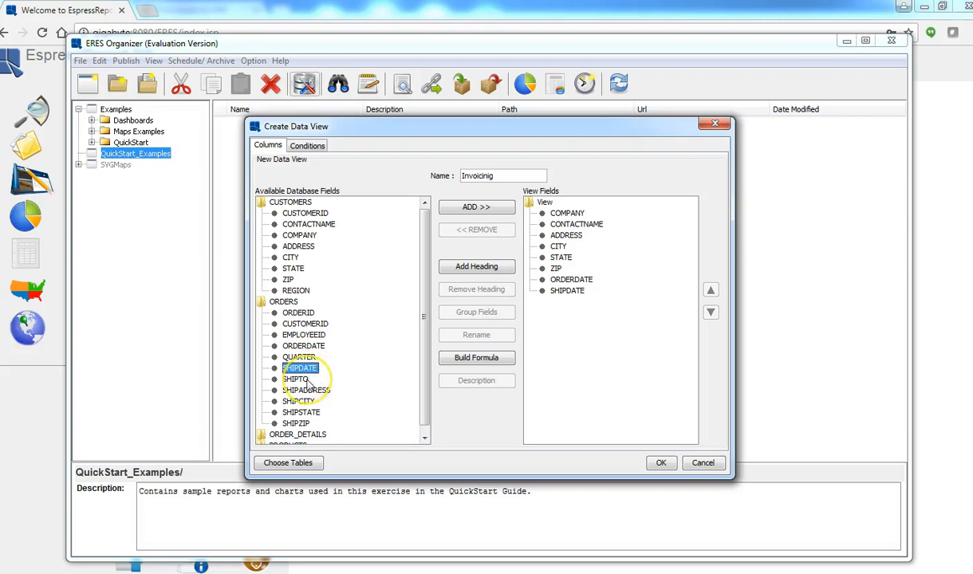
{"action": "double_click", "coordinate": [297, 379]}
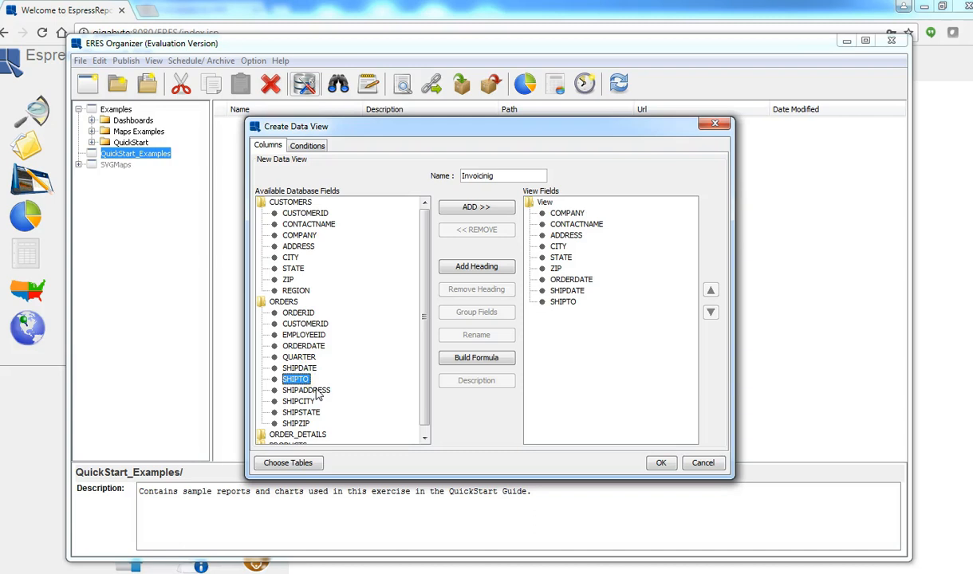
{"action": "double_click", "coordinate": [317, 392]}
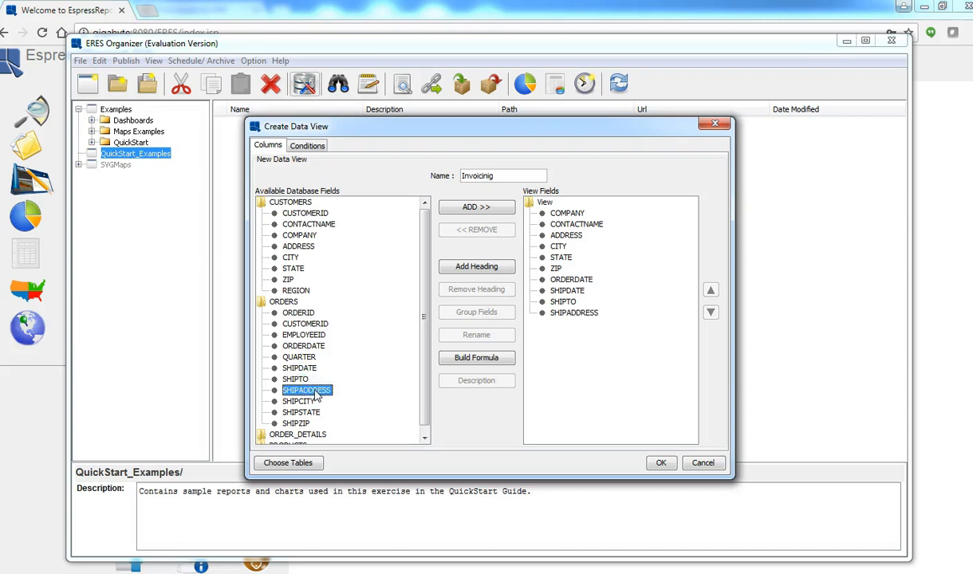
{"action": "double_click", "coordinate": [309, 403]}
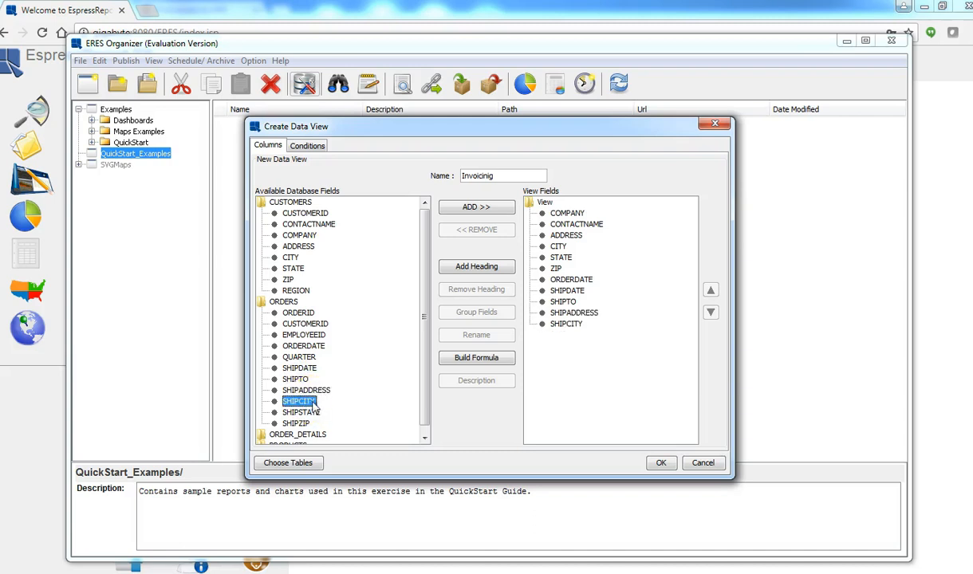
{"action": "double_click", "coordinate": [301, 412]}
{"action": "double_click", "coordinate": [296, 423]}
{"action": "scroll", "coordinate": [427, 423], "scroll_direction": "down", "scroll_amount": 1}
{"action": "left_click_drag", "start_coordinate": [428, 418], "coordinate": [427, 426]}
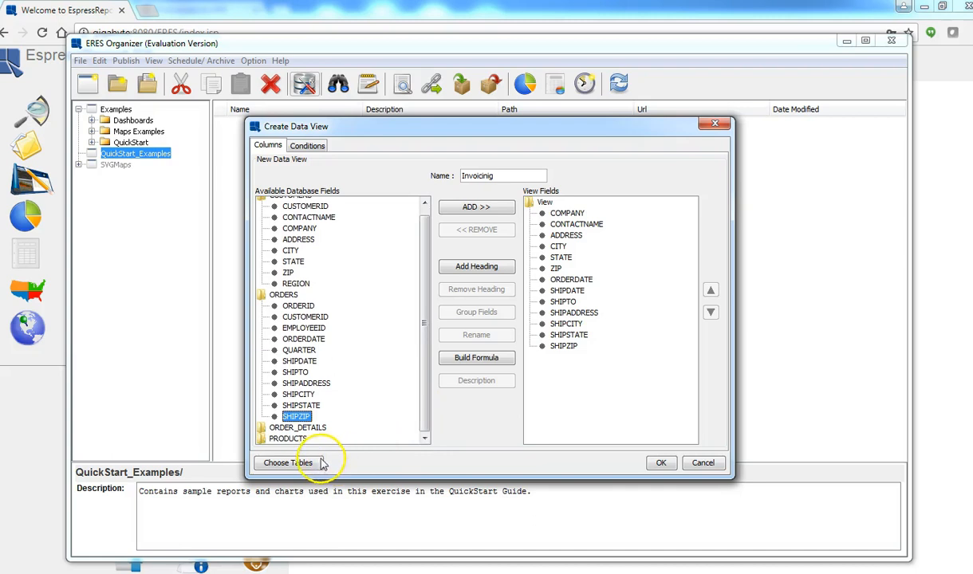
{"action": "left_click", "coordinate": [264, 295]}
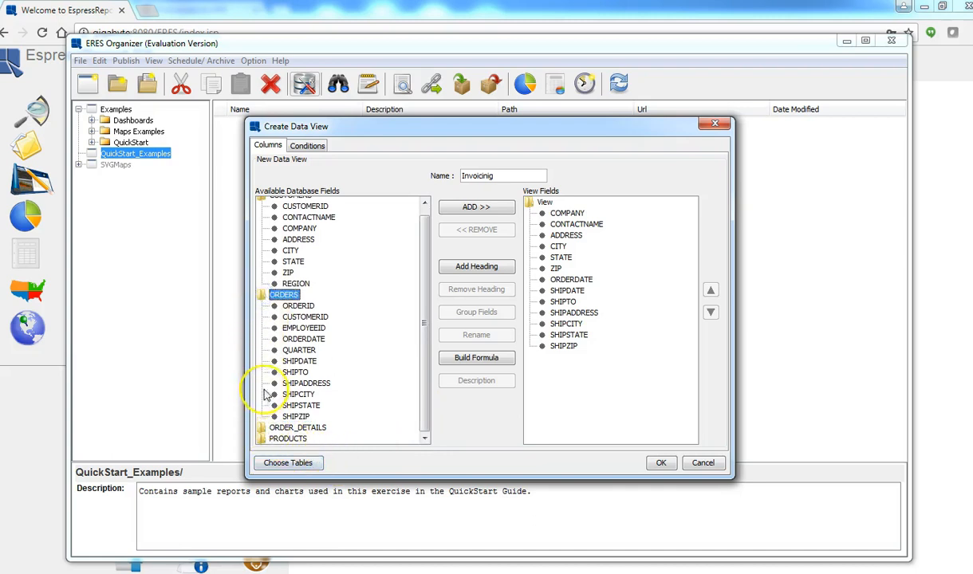
{"action": "double_click", "coordinate": [259, 296]}
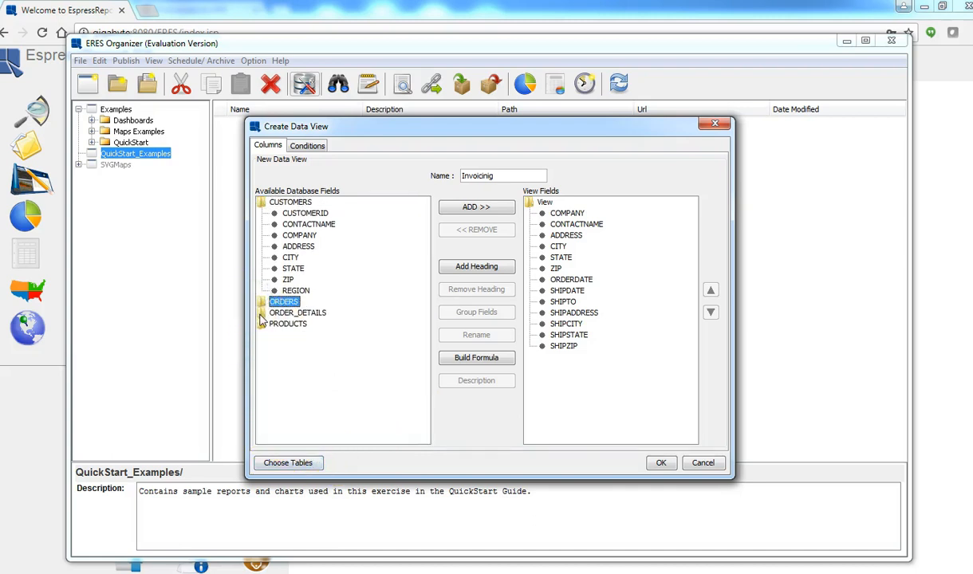
- Add ORDERID, STAIN, STAINCOLOR and QUANTITY from ORDER_DETAILS to the view, then collapse that table
{"action": "double_click", "coordinate": [260, 313]}
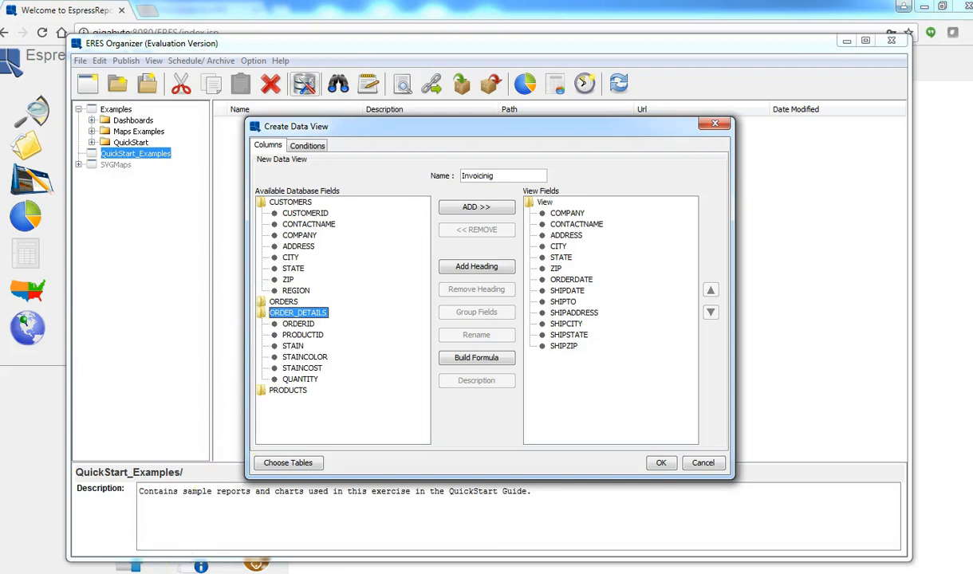
{"action": "double_click", "coordinate": [294, 324]}
{"action": "double_click", "coordinate": [293, 347]}
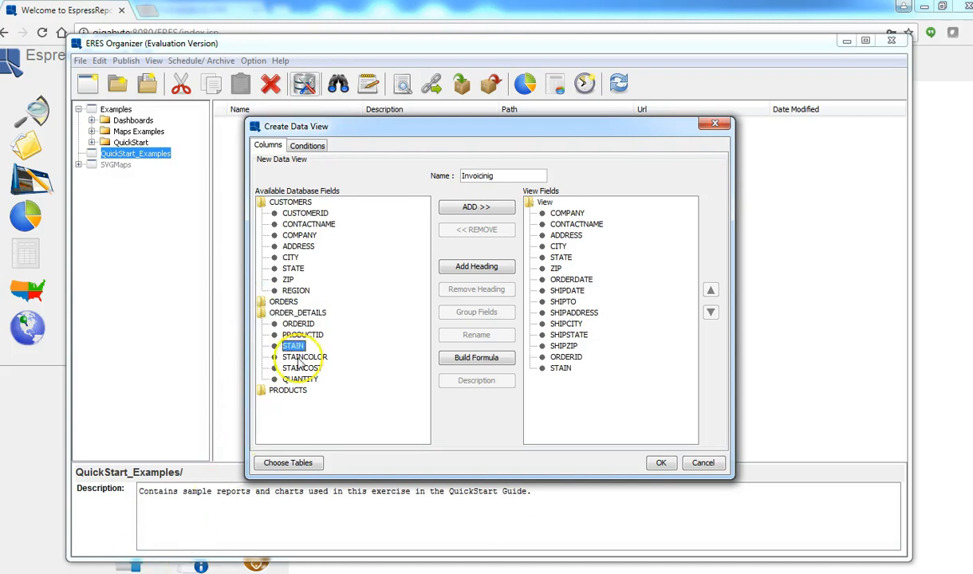
{"action": "double_click", "coordinate": [294, 357]}
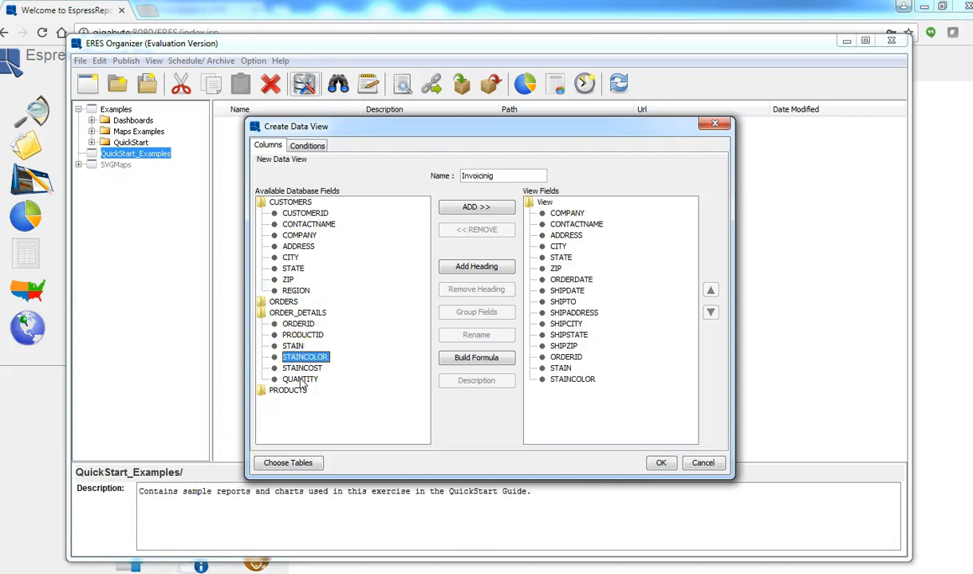
{"action": "double_click", "coordinate": [300, 380]}
{"action": "left_click", "coordinate": [263, 313]}
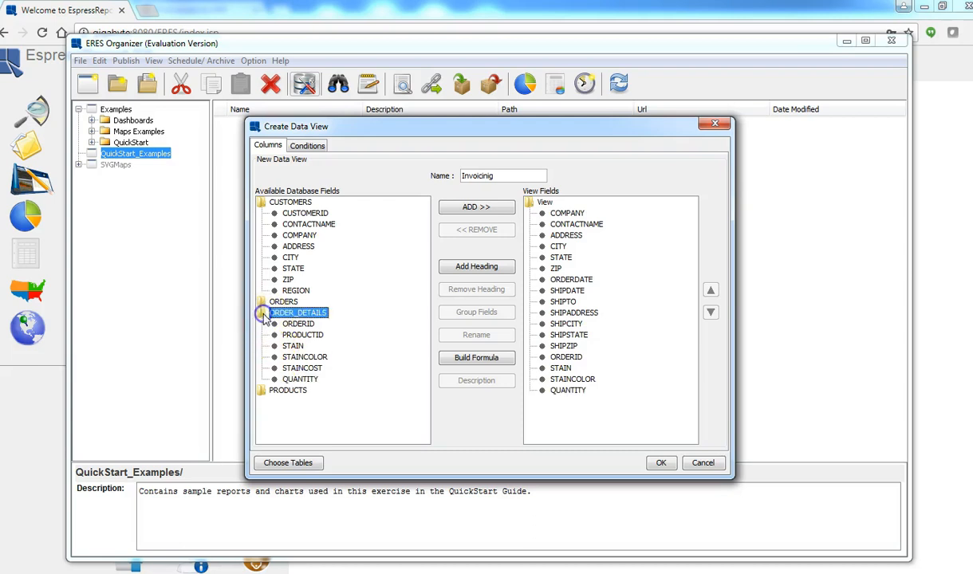
{"action": "left_click", "coordinate": [263, 313]}
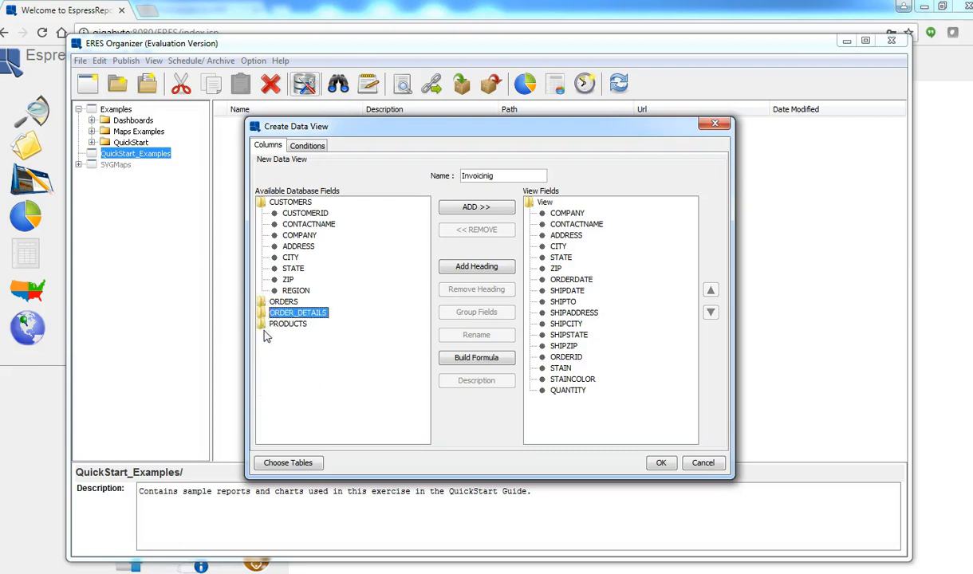
- Add the PRODUCTNAME, UNITPRICE and STAINPRICE fields from PRODUCTS to the view
{"action": "double_click", "coordinate": [263, 323]}
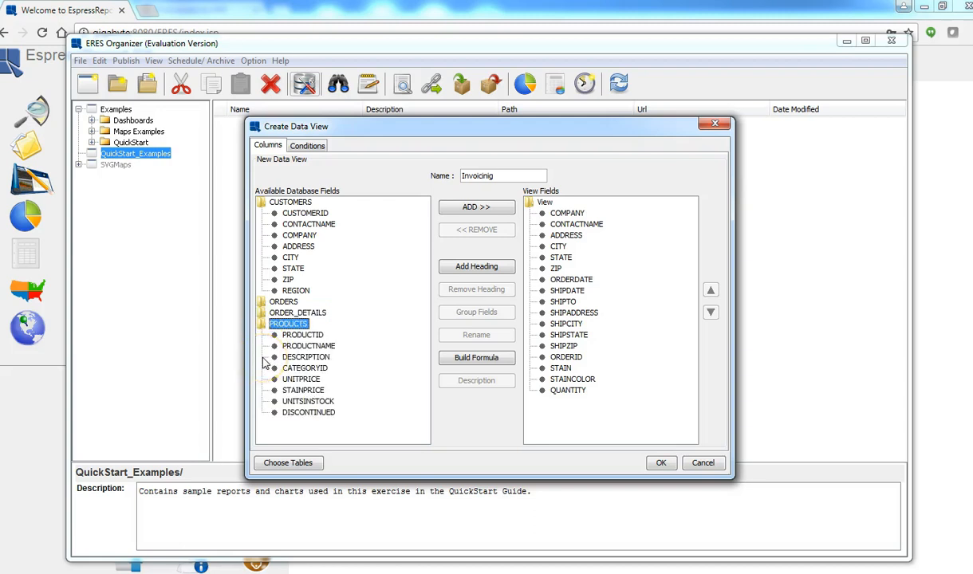
{"action": "left_click", "coordinate": [297, 347]}
{"action": "double_click", "coordinate": [297, 347]}
{"action": "double_click", "coordinate": [310, 380]}
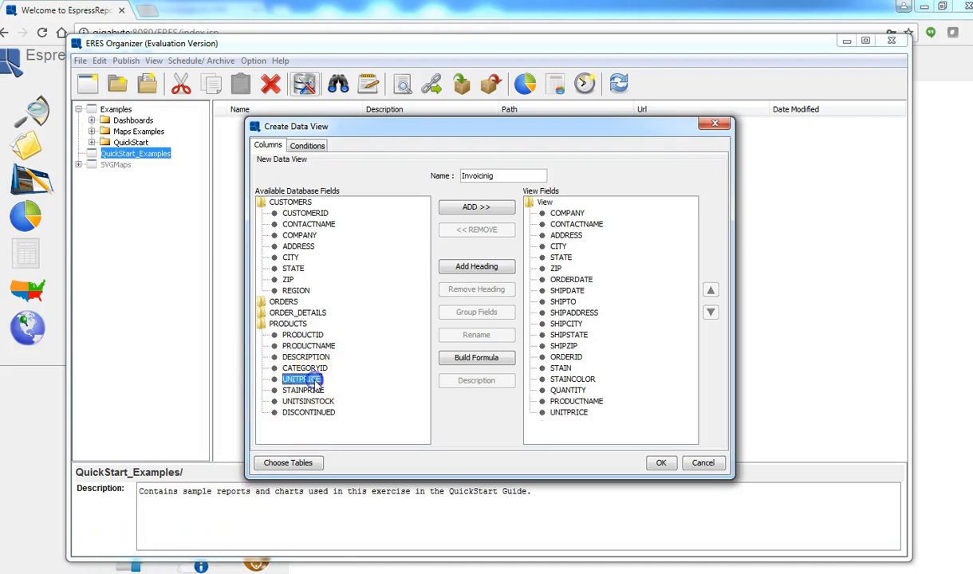
{"action": "double_click", "coordinate": [304, 391]}
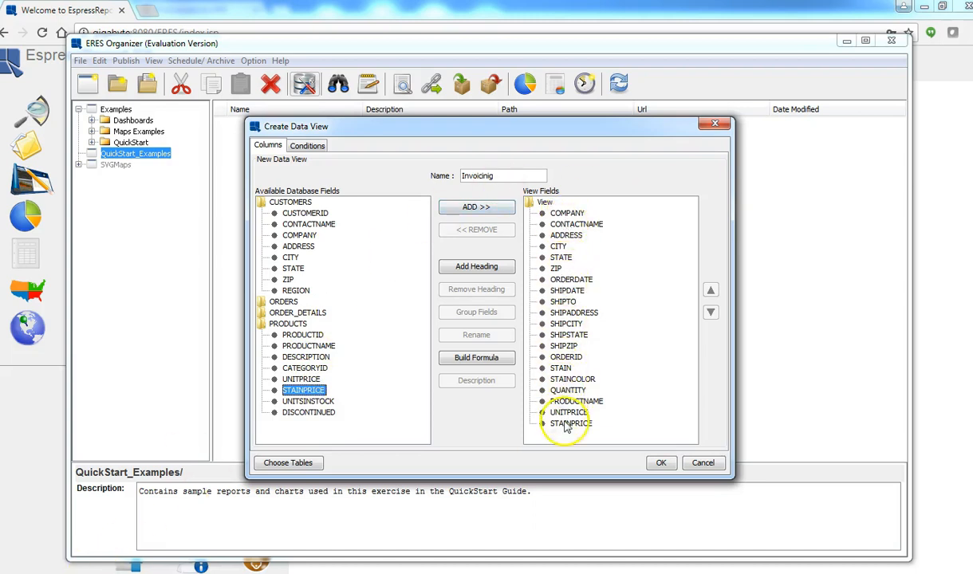
- Add two headings named Customer Info and Shipping Info to the view fields
{"action": "left_click", "coordinate": [481, 268]}
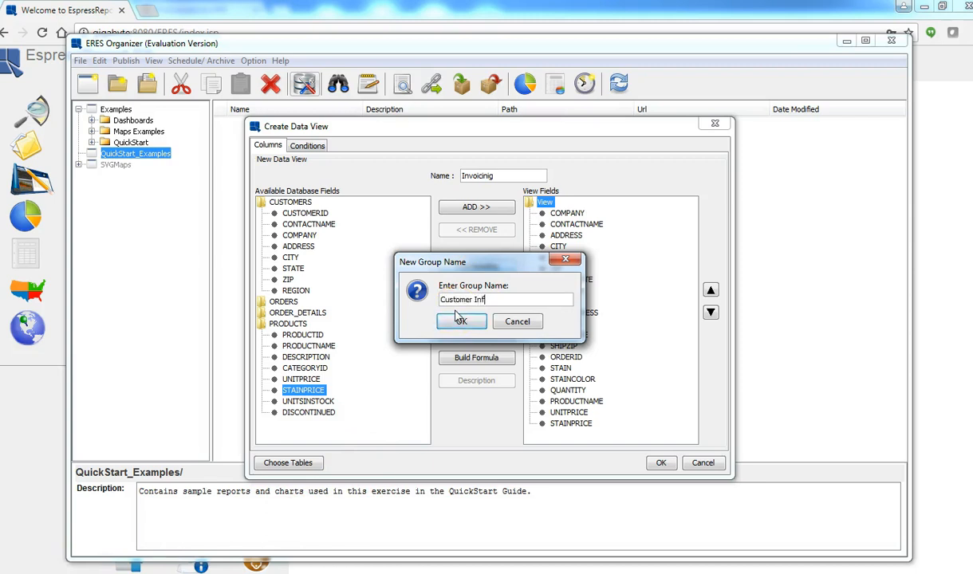
{"action": "left_click", "coordinate": [460, 320]}
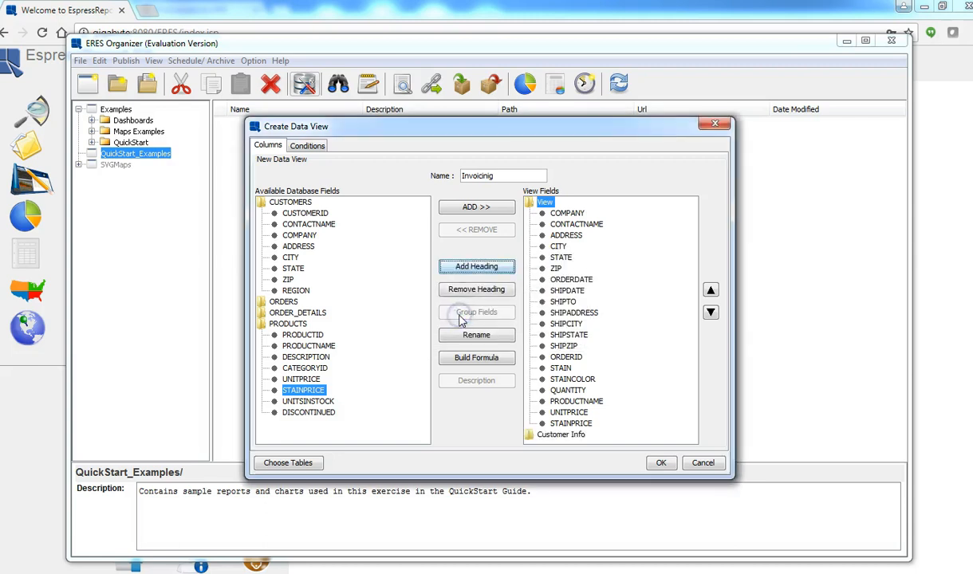
{"action": "left_click", "coordinate": [483, 265]}
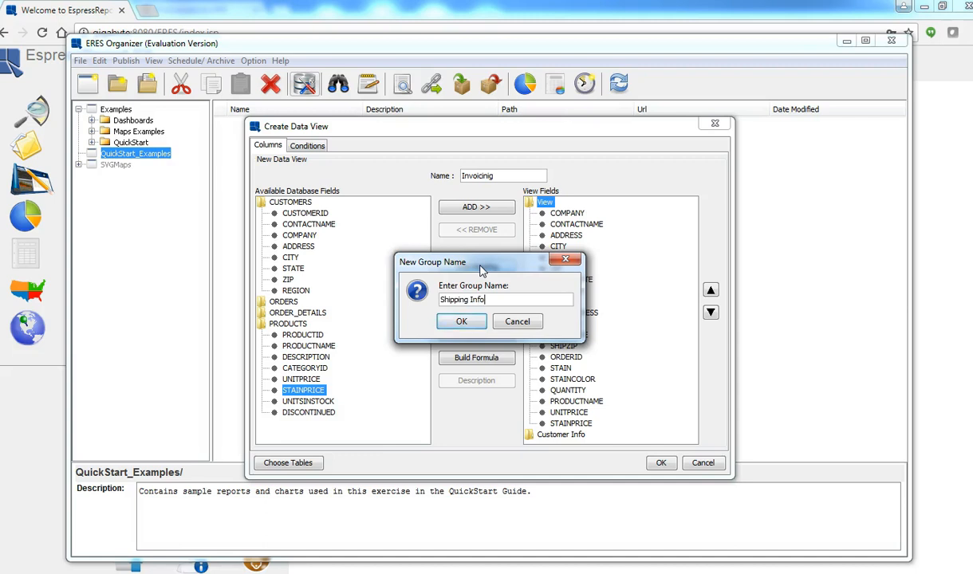
{"action": "left_click", "coordinate": [461, 322]}
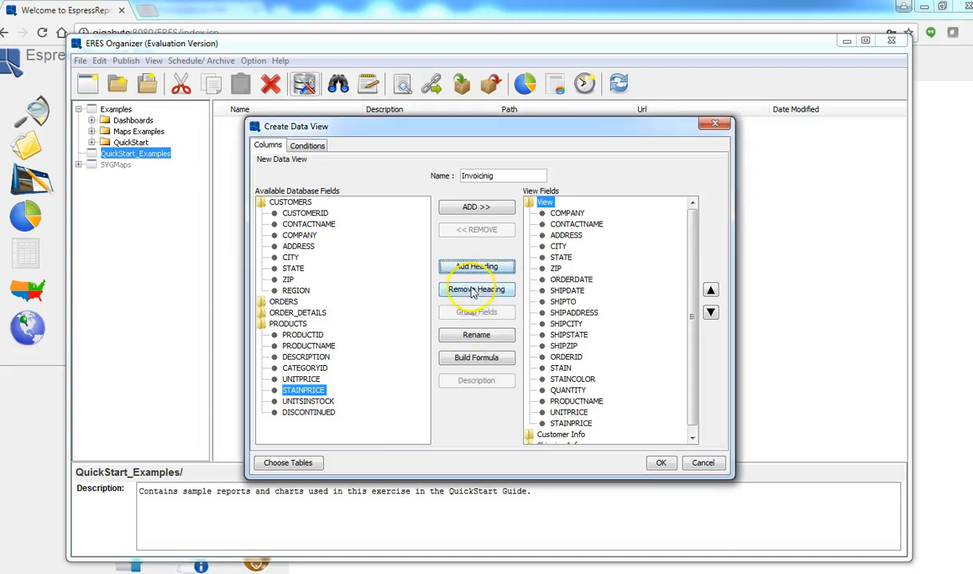
- Add a third heading named Order Info to the view fields
{"action": "left_click", "coordinate": [475, 268]}
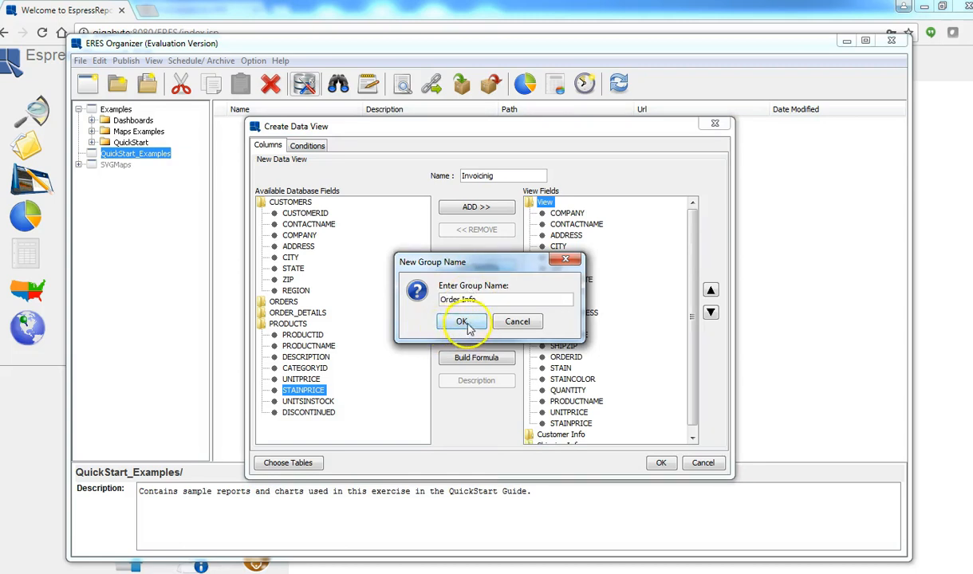
{"action": "left_click", "coordinate": [459, 322]}
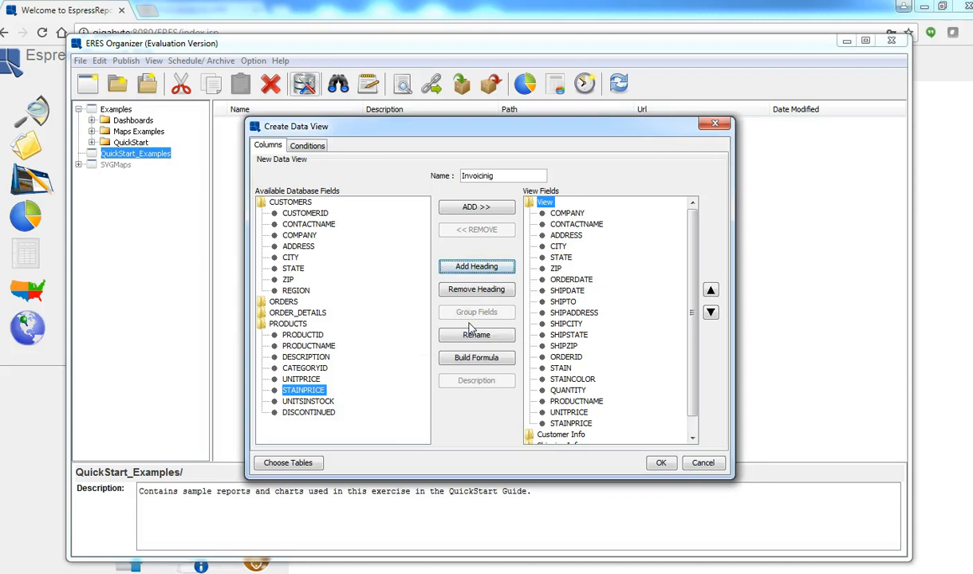
{"action": "left_click", "coordinate": [692, 438]}
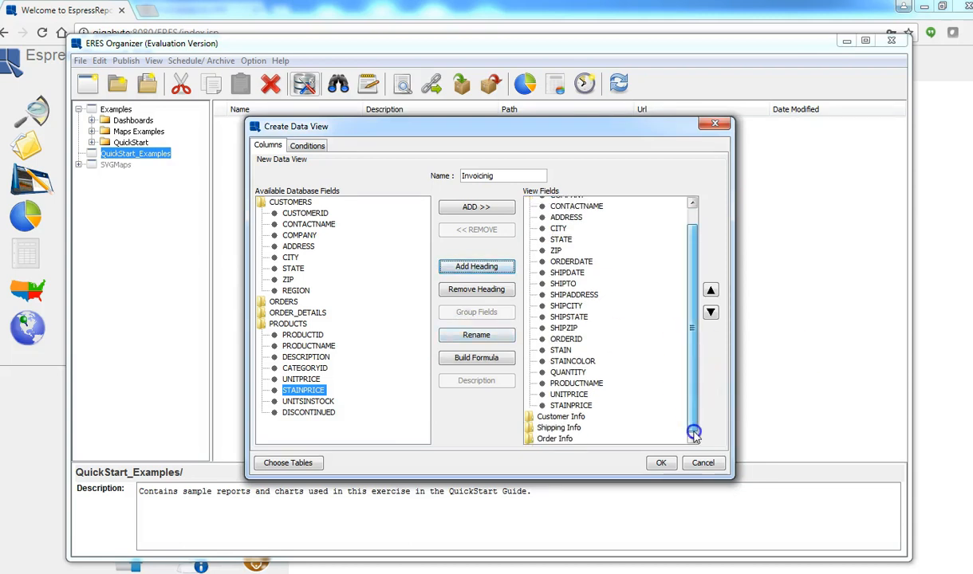
{"action": "left_click", "coordinate": [694, 436]}
{"action": "left_click_drag", "start_coordinate": [694, 408], "coordinate": [694, 370]}
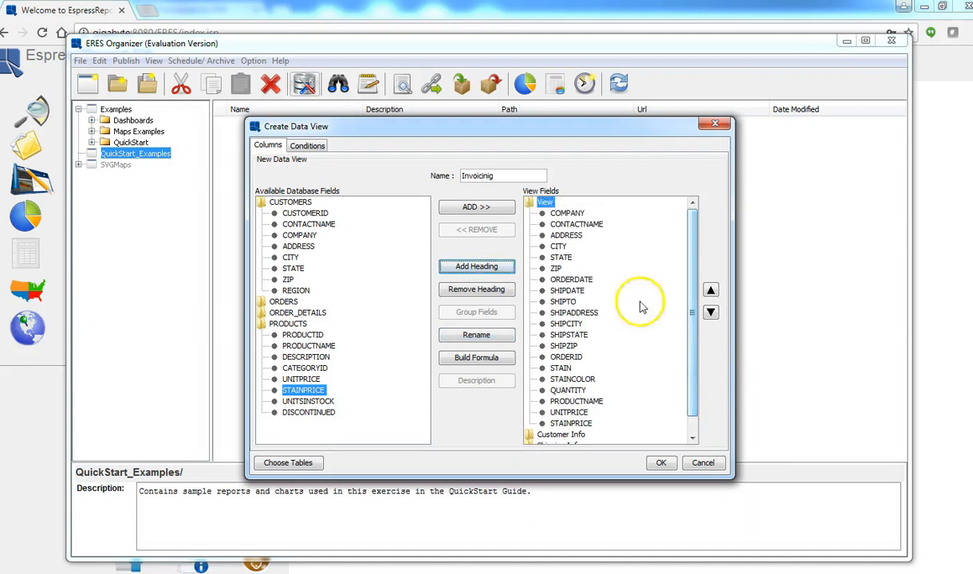
- Group the COMPANY, CONTACTNAME, ADDRESS, CITY, STATE and ZIP view fields under the Customer Info heading
{"action": "left_click", "coordinate": [570, 214]}
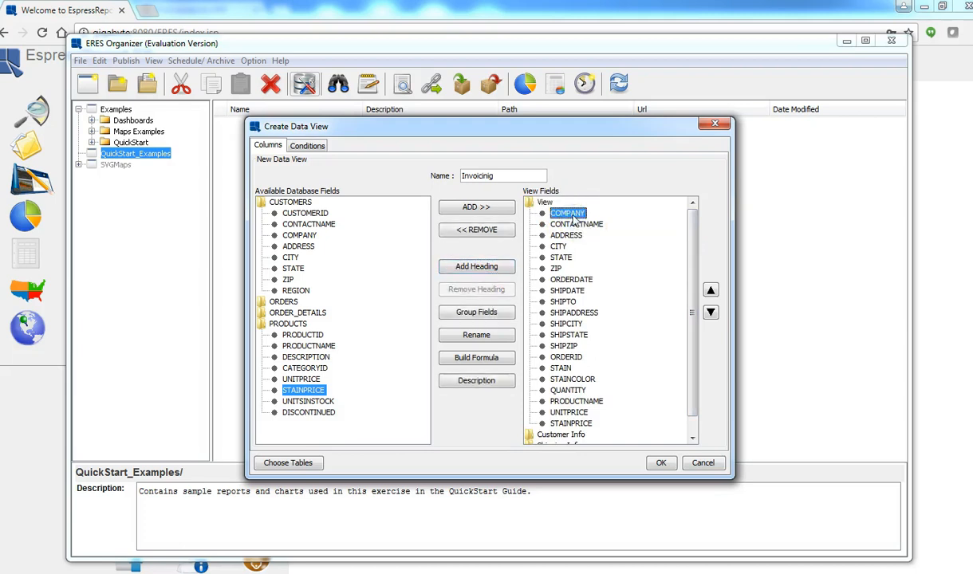
{"action": "left_click", "coordinate": [558, 272], "text": "shift"}
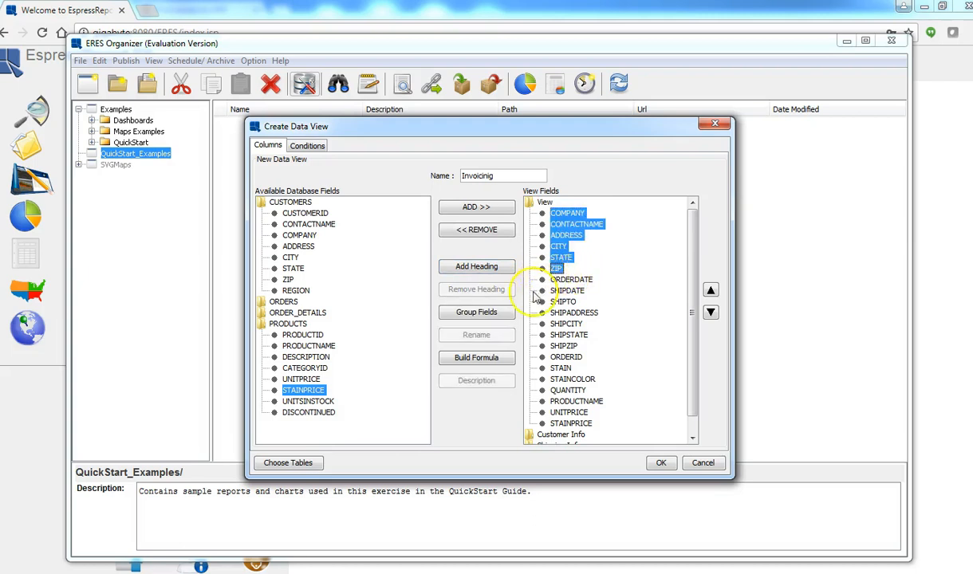
{"action": "left_click", "coordinate": [476, 315]}
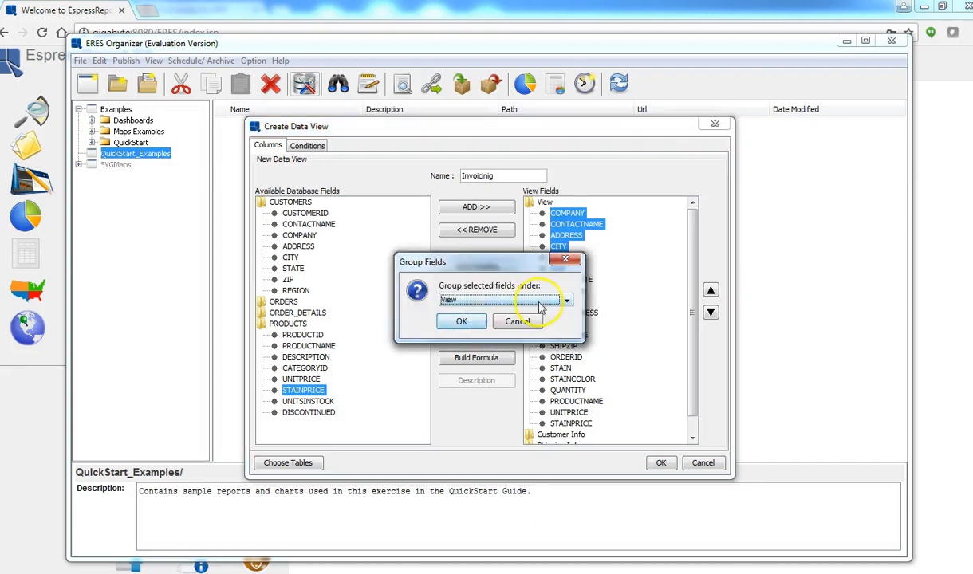
{"action": "left_click", "coordinate": [565, 301]}
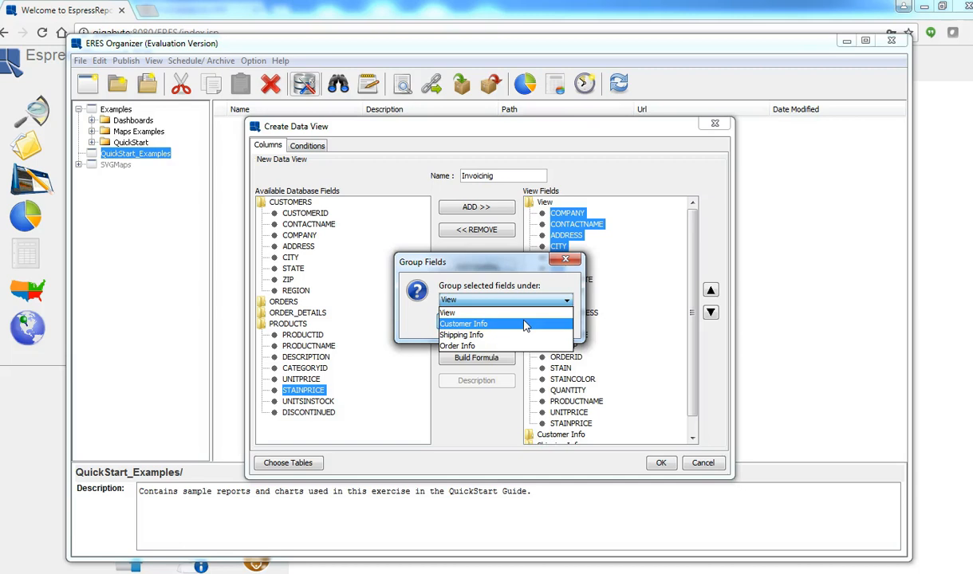
{"action": "left_click", "coordinate": [525, 324]}
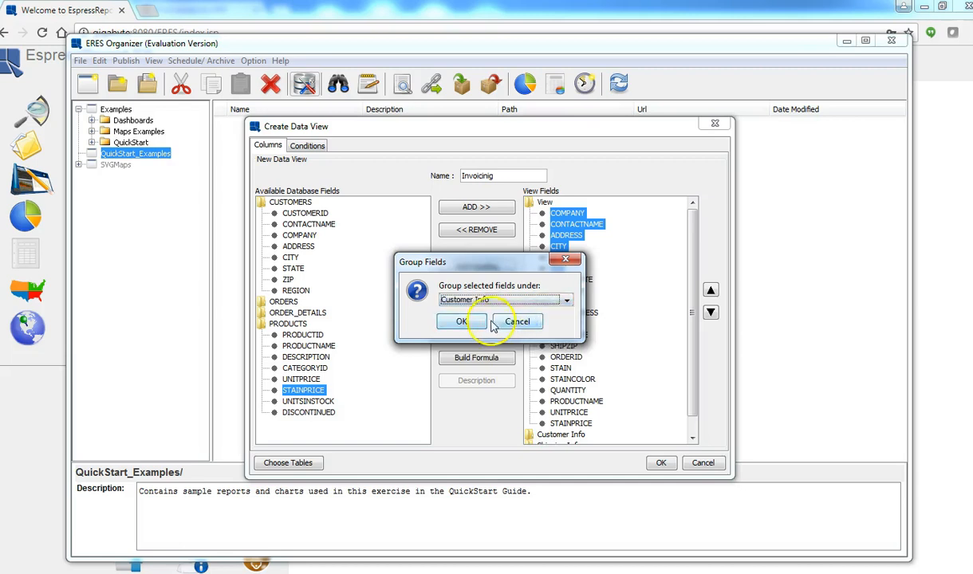
{"action": "left_click", "coordinate": [462, 322]}
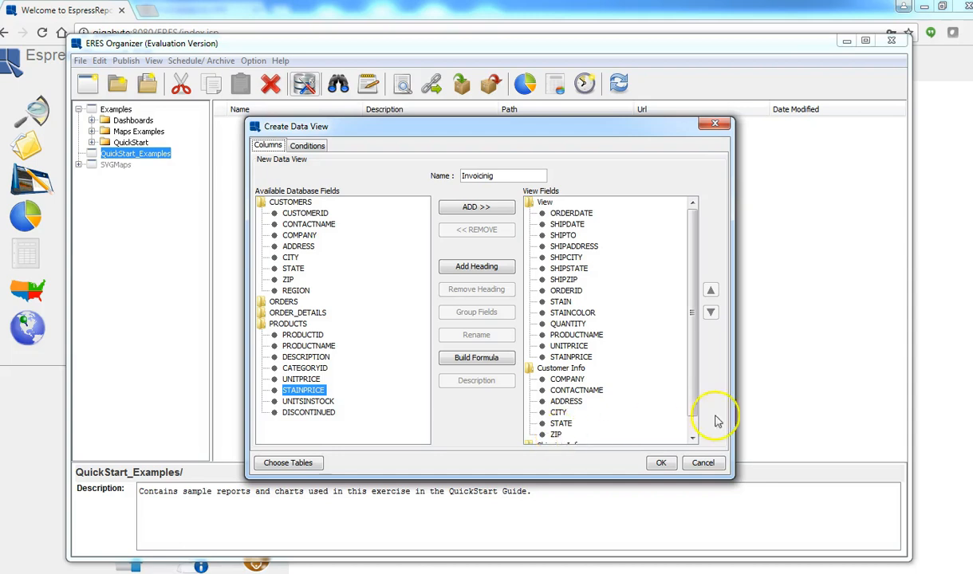
- Group the SHIPDATE, SHIPTO, SHIPADDRESS, SHIPCITY, SHIPSTATE and SHIPZIP view fields under the Shipping Info heading
{"action": "left_click_drag", "start_coordinate": [691, 402], "coordinate": [691, 409]}
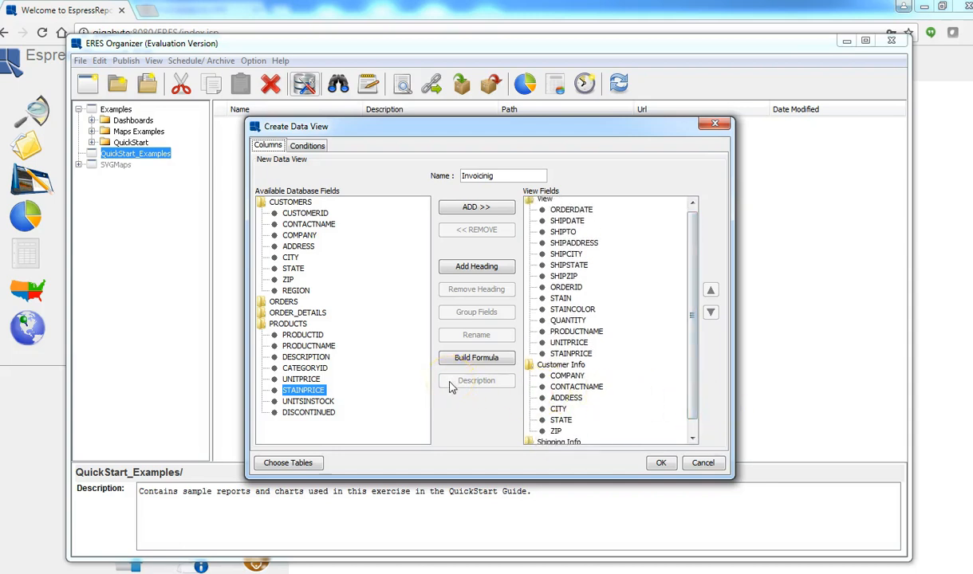
{"action": "left_click", "coordinate": [568, 237]}
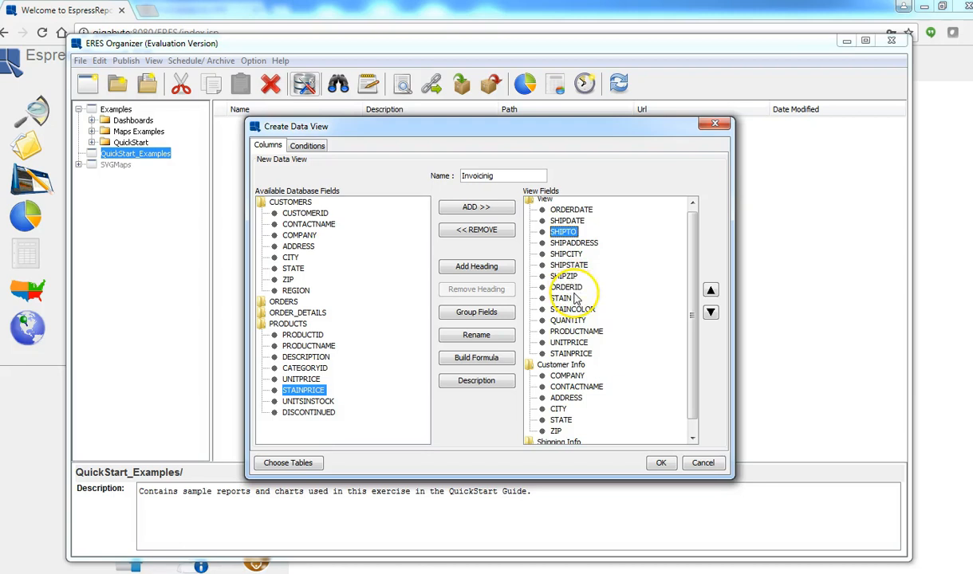
{"action": "left_click", "coordinate": [561, 221]}
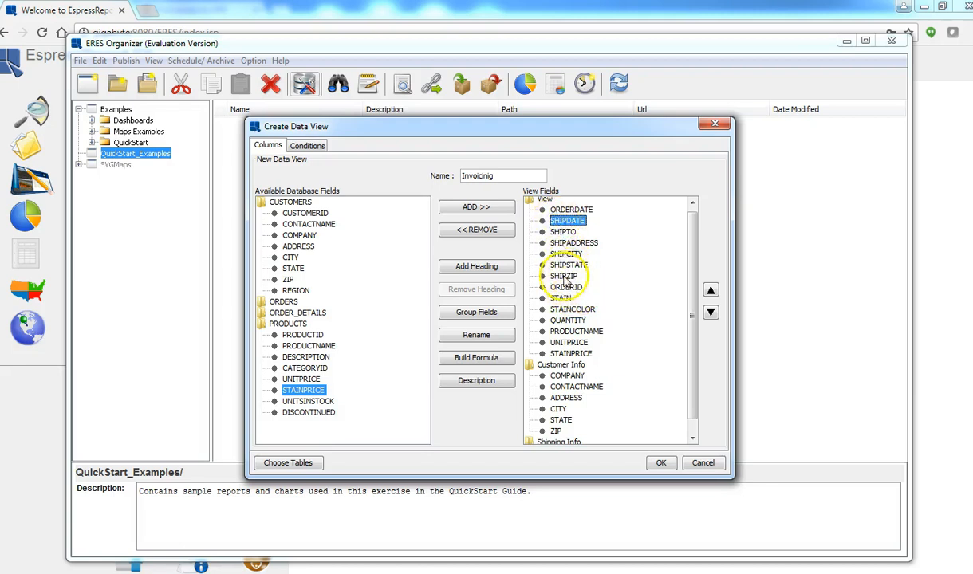
{"action": "left_click", "coordinate": [564, 277], "text": "shift"}
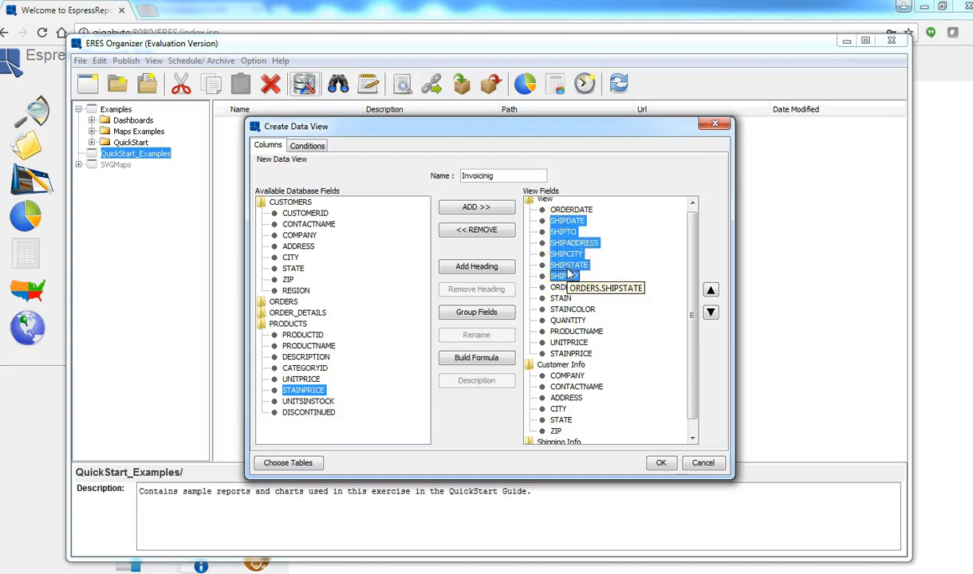
{"action": "left_click", "coordinate": [488, 311]}
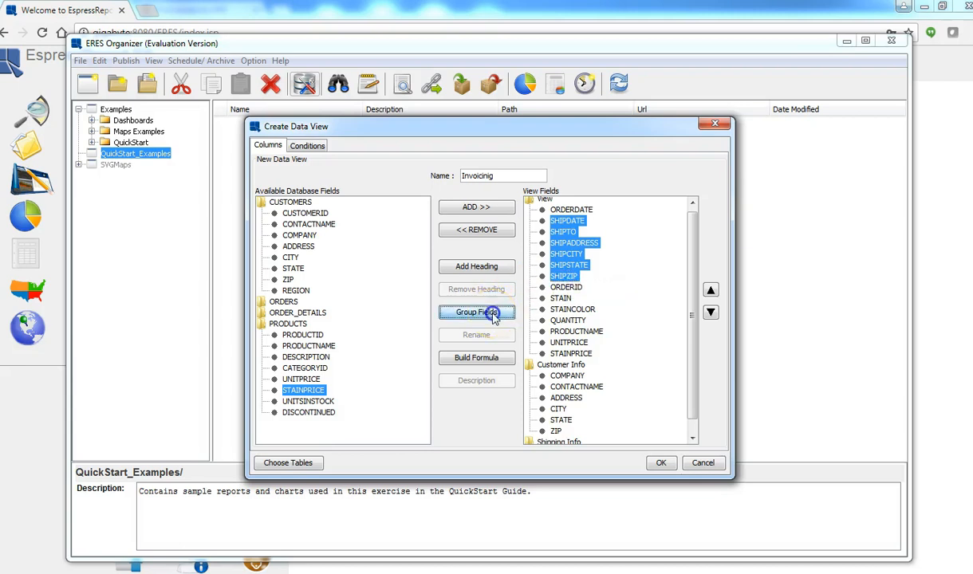
{"action": "left_click", "coordinate": [501, 302]}
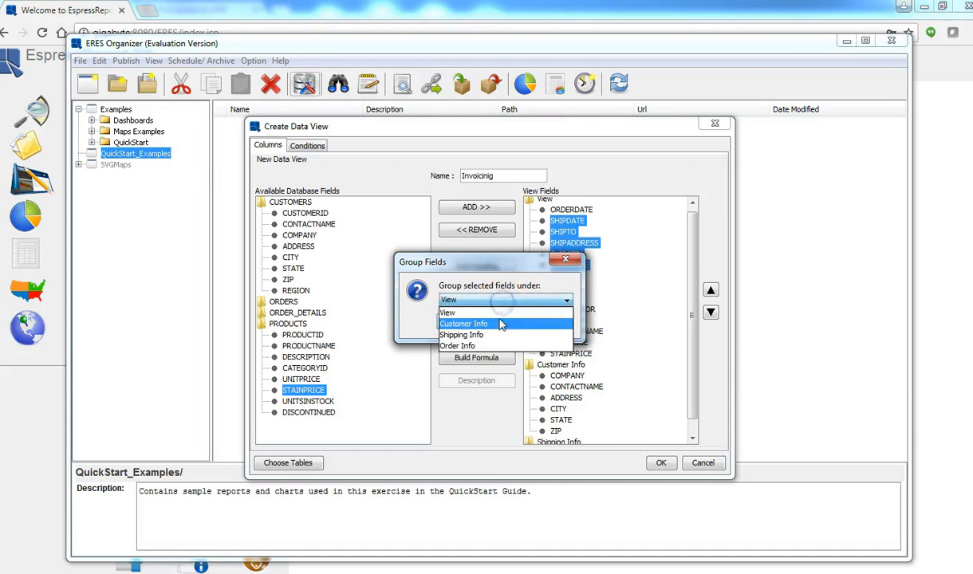
{"action": "left_click", "coordinate": [502, 335]}
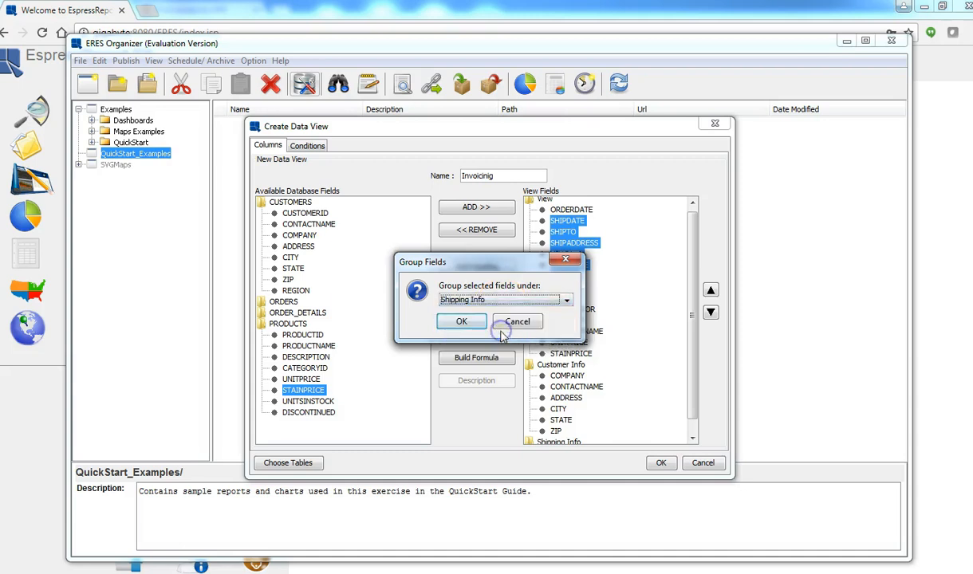
{"action": "left_click", "coordinate": [462, 321]}
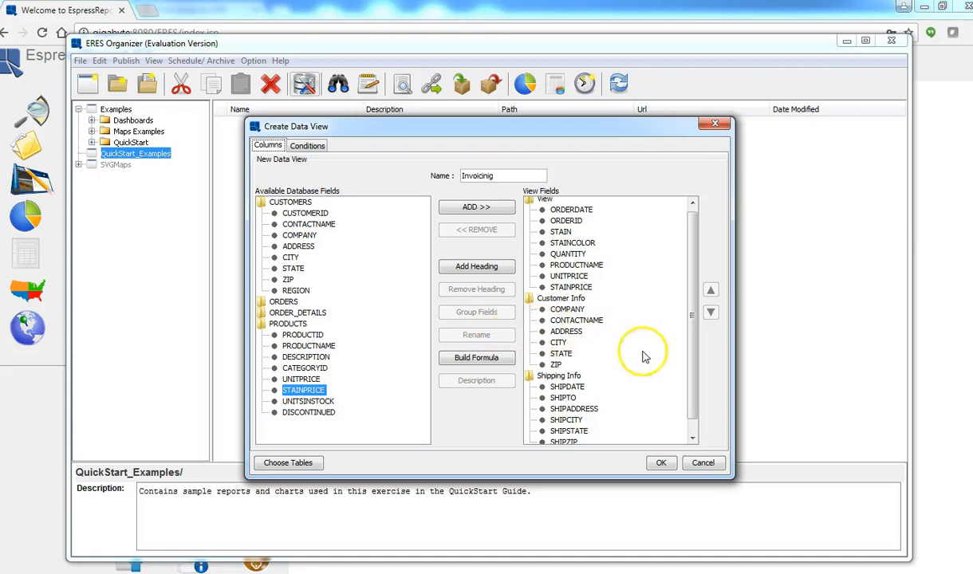
- Group the remaining ungrouped view fields, from ORDERDATE through STAINPRICE, under the Order Info heading
{"action": "left_click", "coordinate": [691, 380]}
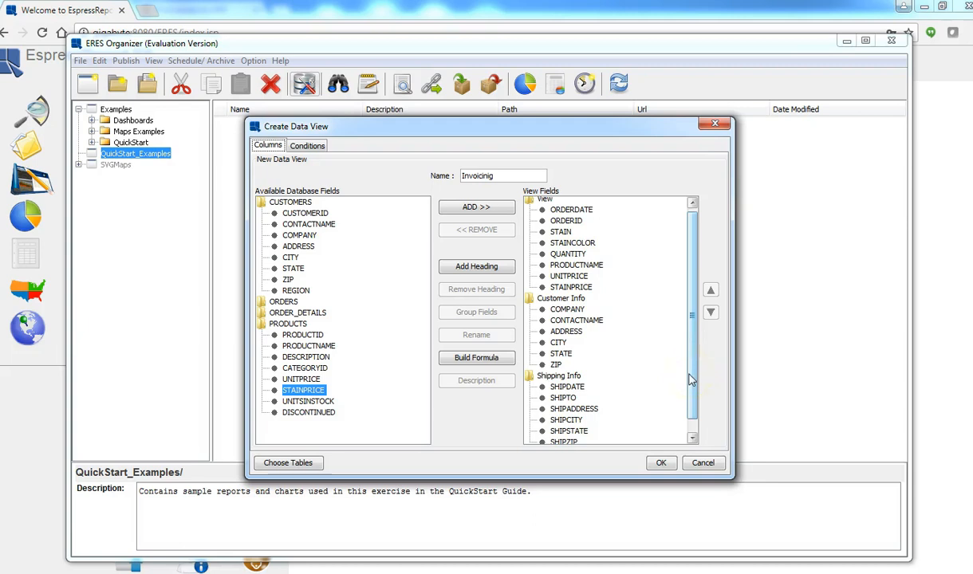
{"action": "left_click", "coordinate": [569, 210]}
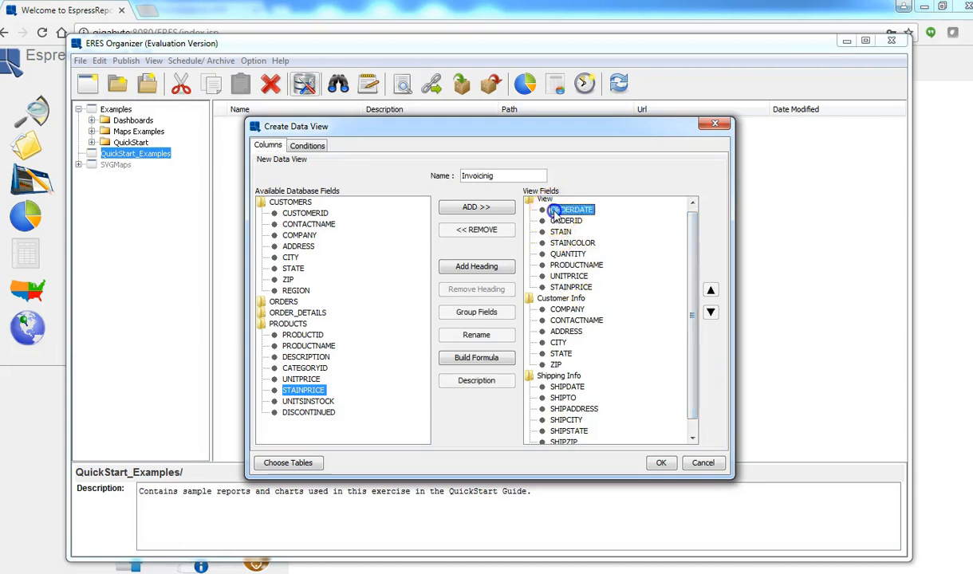
{"action": "left_click", "coordinate": [571, 287]}
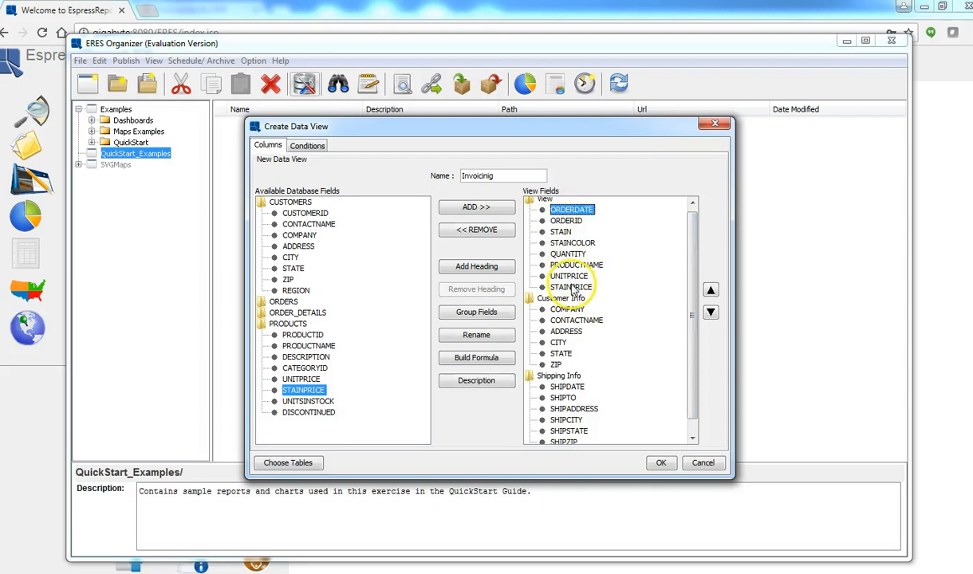
{"action": "left_click", "coordinate": [572, 287], "text": "shift"}
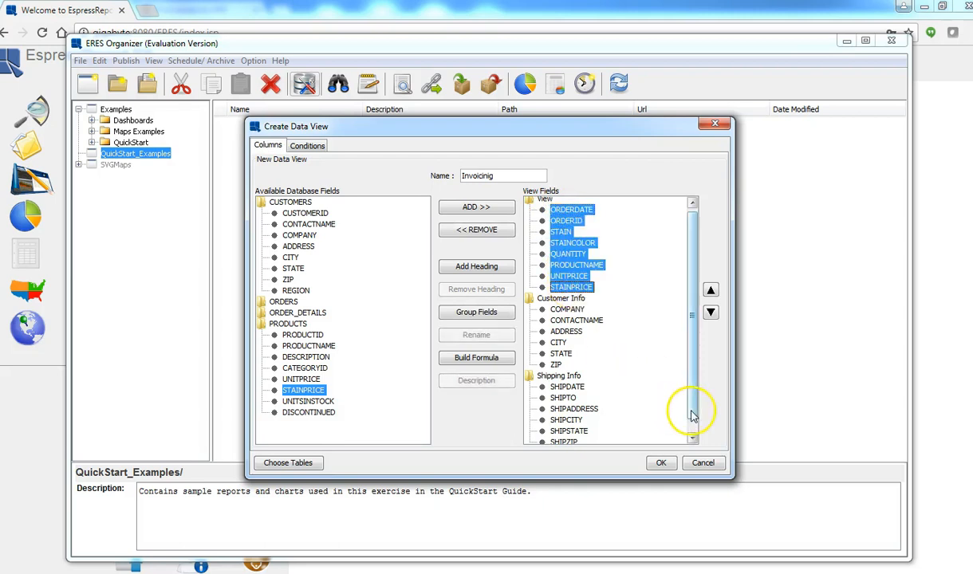
{"action": "left_click", "coordinate": [447, 313]}
{"action": "left_click", "coordinate": [540, 303]}
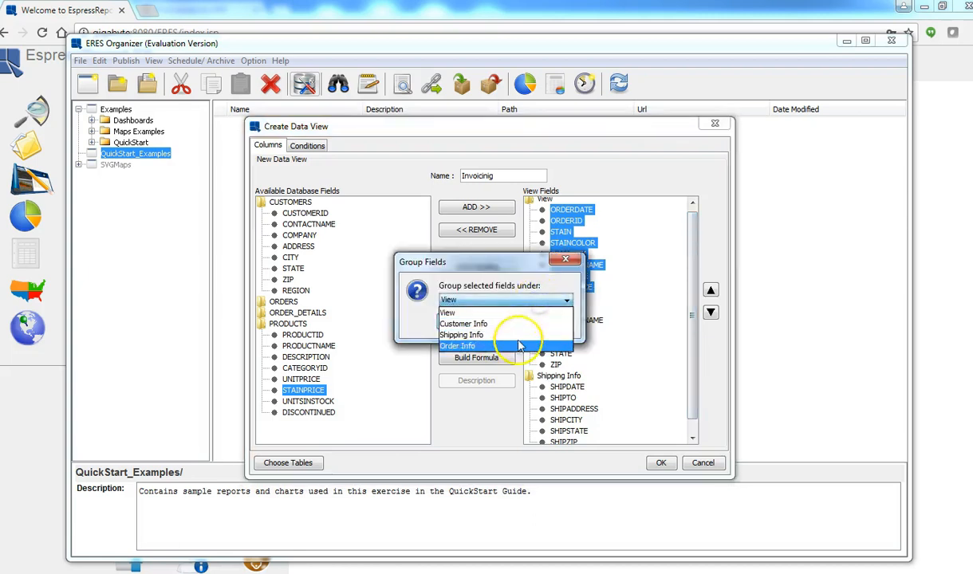
{"action": "left_click", "coordinate": [542, 341]}
{"action": "left_click", "coordinate": [453, 323]}
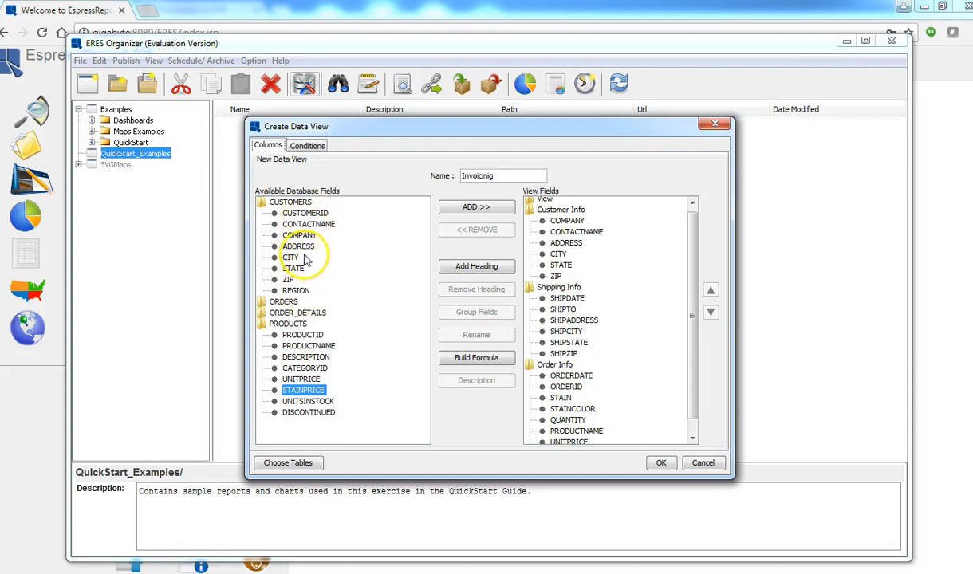
- Rename the CONTACTNAME view field under Customer Info as CONTACT NAME
{"action": "left_click", "coordinate": [576, 231]}
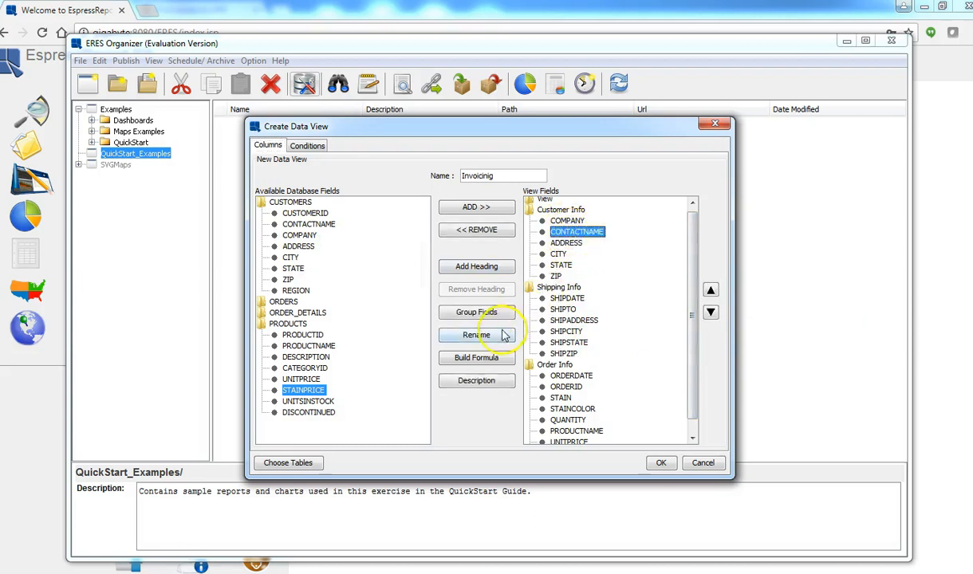
{"action": "left_click", "coordinate": [476, 335]}
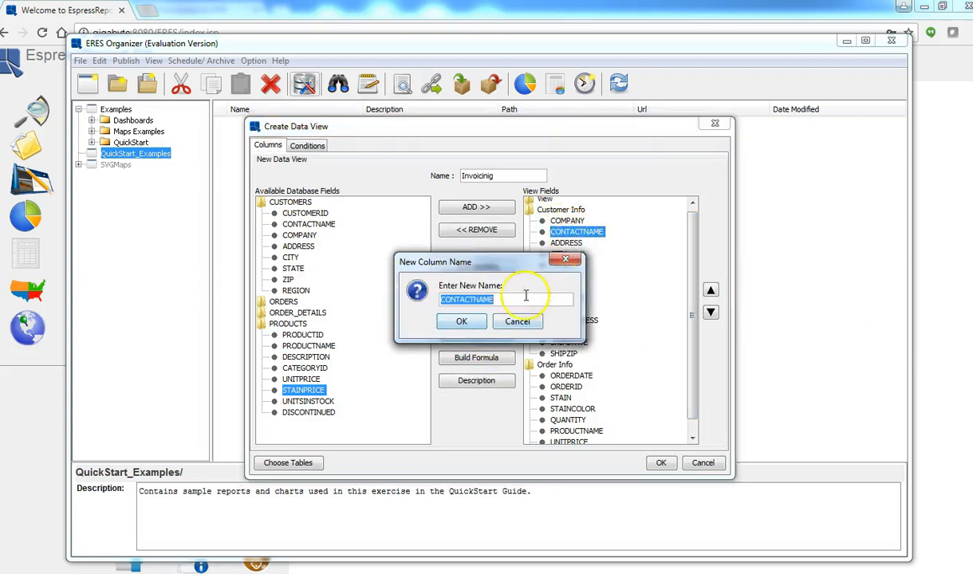
{"action": "left_click", "coordinate": [472, 300]}
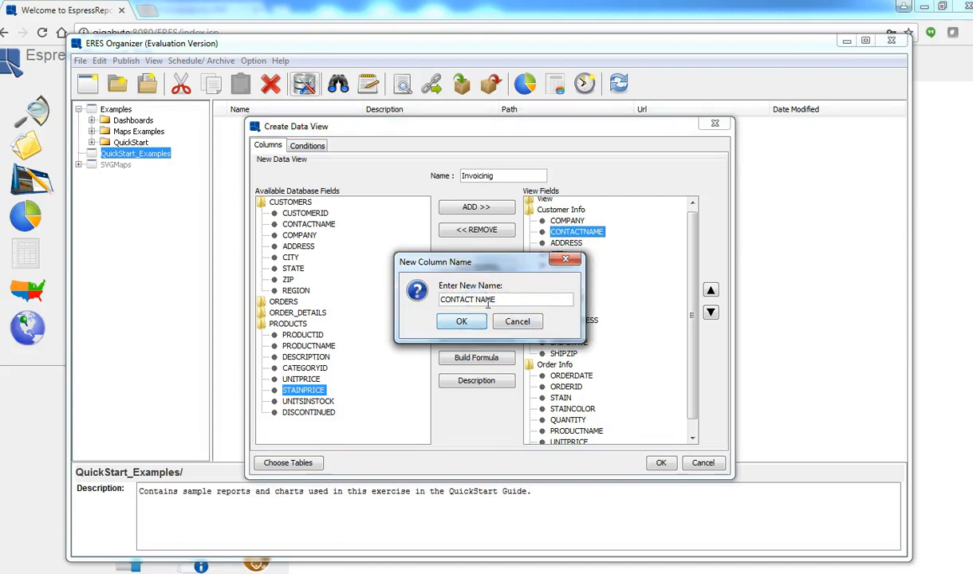
{"action": "left_click", "coordinate": [468, 323]}
{"action": "left_click", "coordinate": [463, 322]}
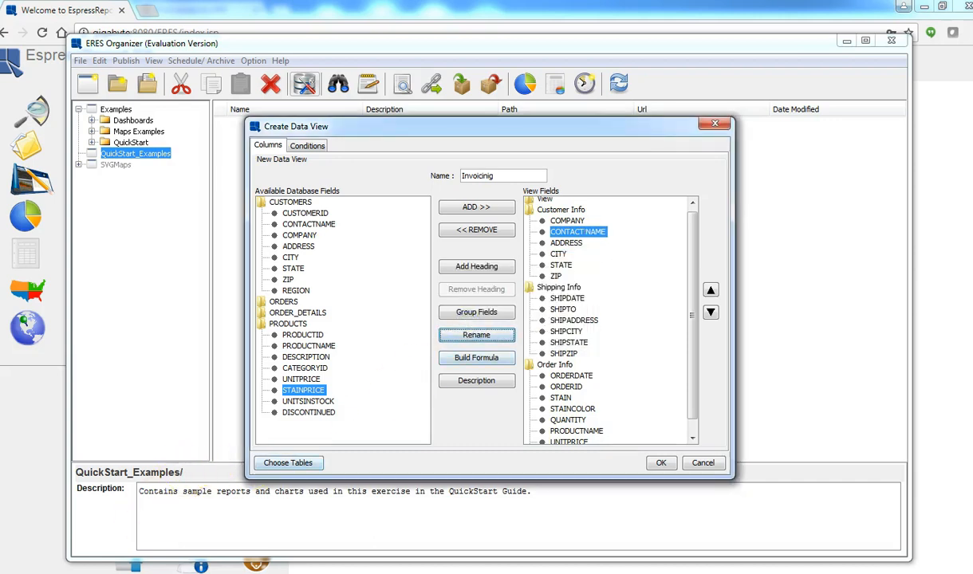
{"action": "left_click", "coordinate": [459, 341]}
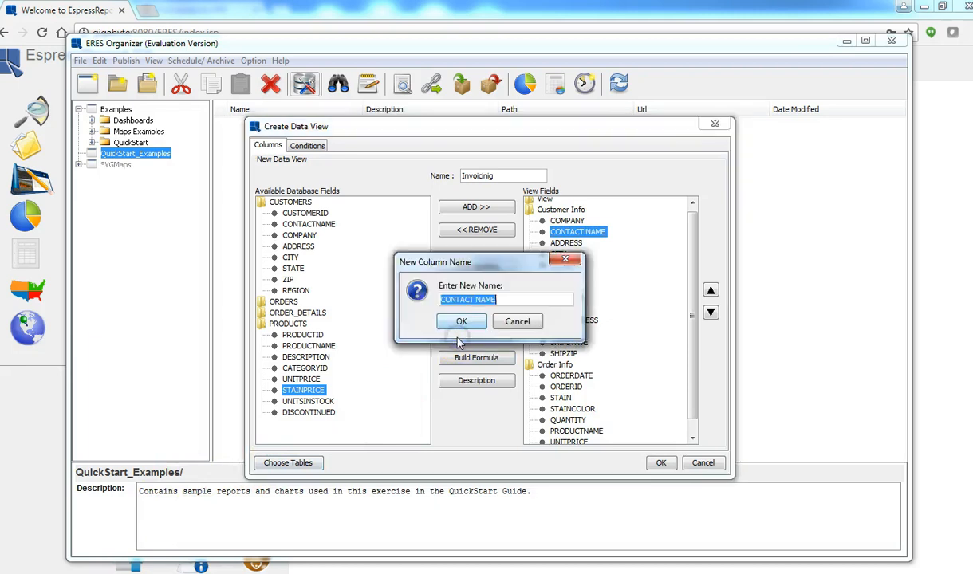
{"action": "left_click", "coordinate": [515, 322]}
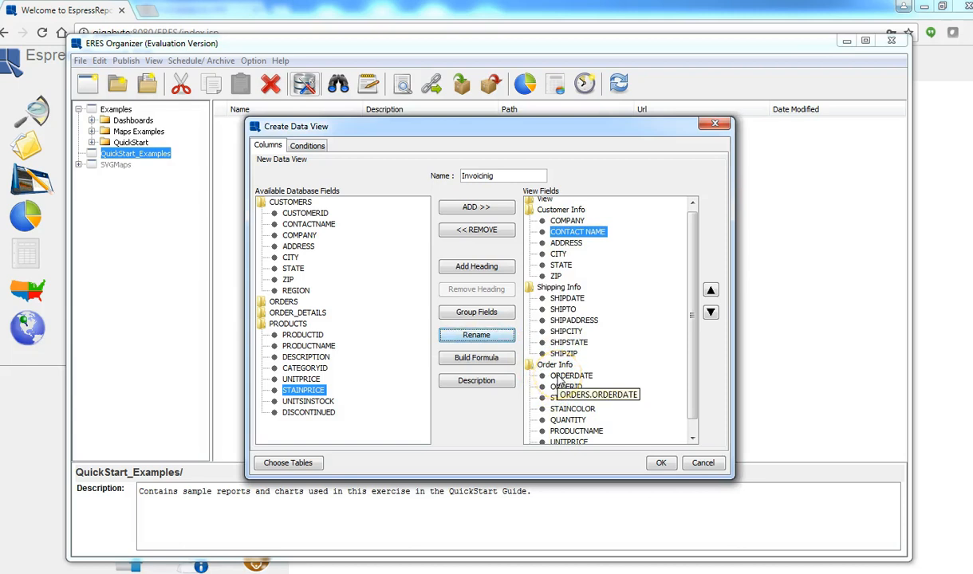
- Rename the ORDERID view field as Order ID and the ORDERDATE view field as Order Date
{"action": "left_click", "coordinate": [564, 388]}
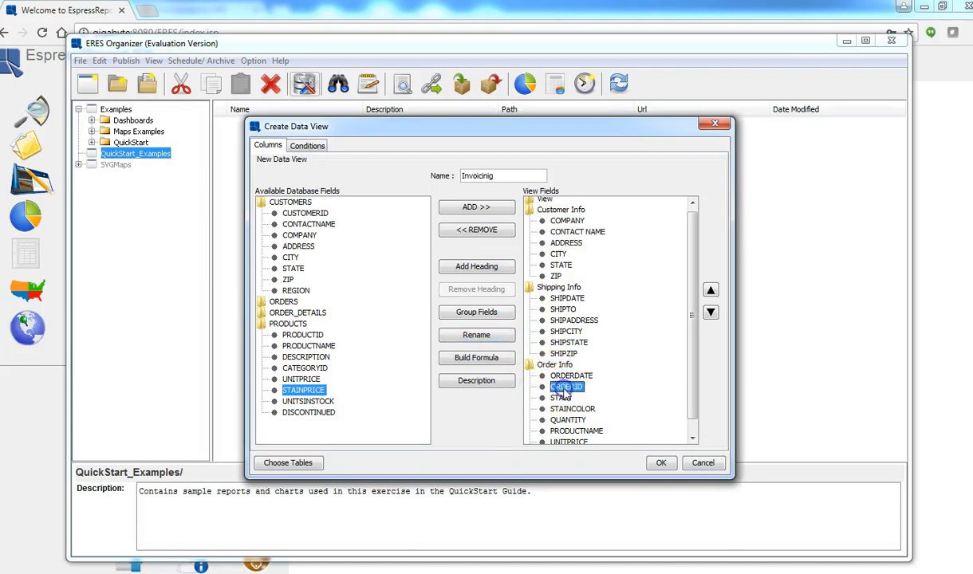
{"action": "left_click", "coordinate": [479, 336]}
{"action": "type", "text": "Order ID"}
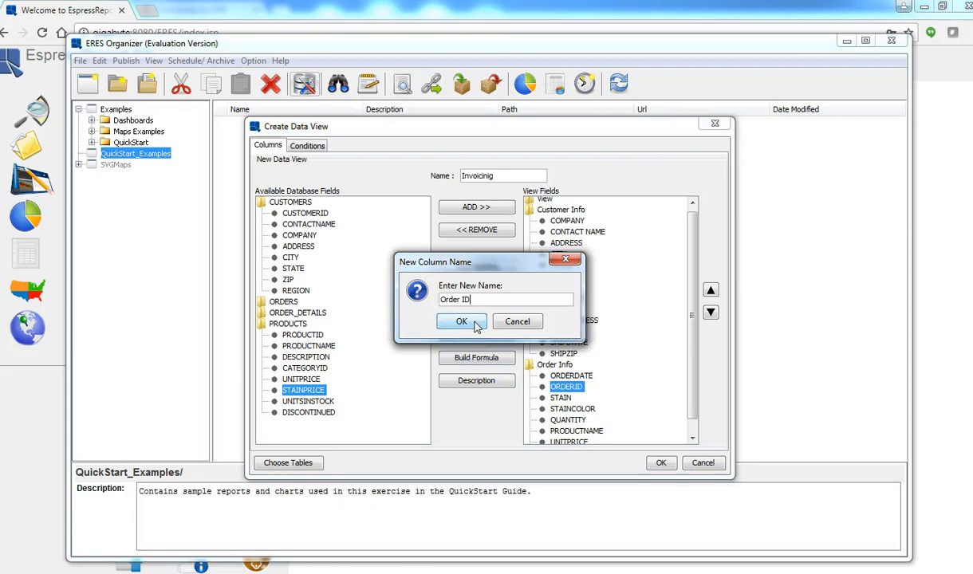
{"action": "left_click", "coordinate": [475, 323]}
{"action": "left_click", "coordinate": [572, 376]}
{"action": "left_click", "coordinate": [475, 338]}
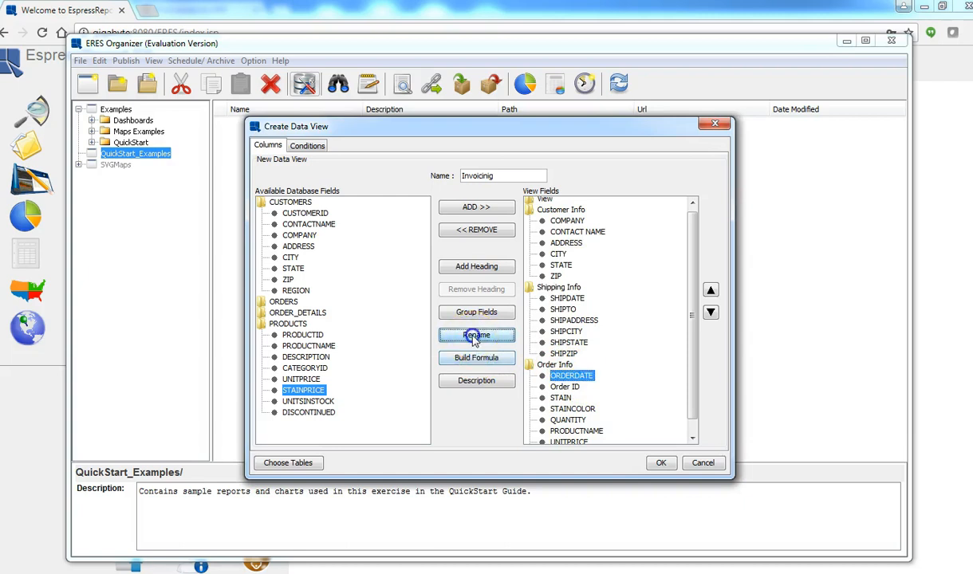
{"action": "type", "text": "Order Date"}
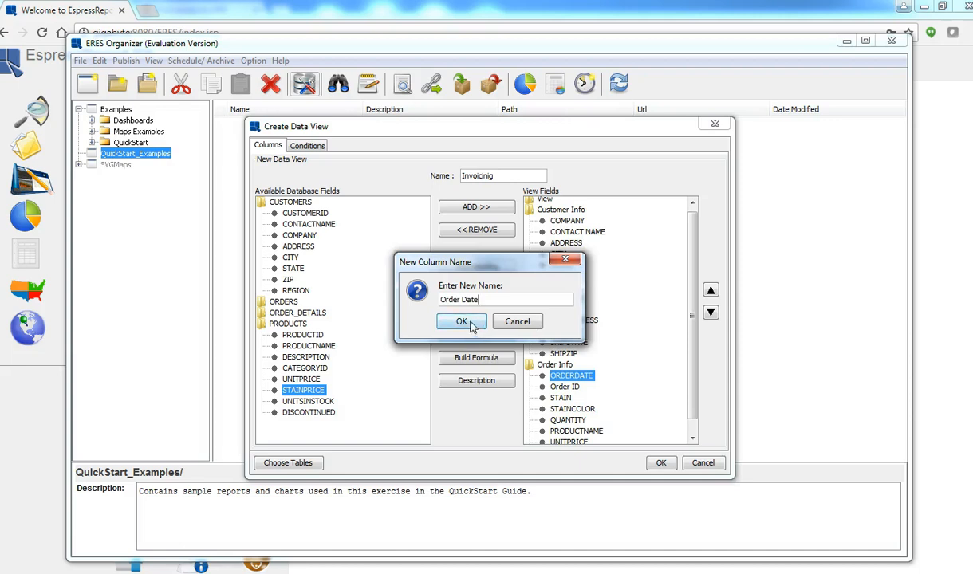
{"action": "left_click", "coordinate": [463, 322]}
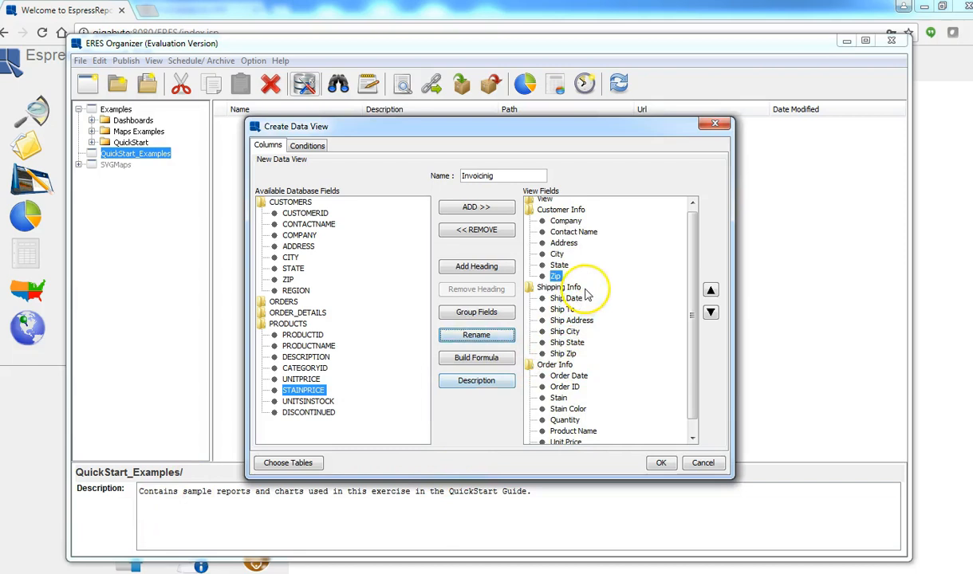
- Rename the STAINPRICE view field under Order Info as Stain Price and save the data view
{"action": "left_click", "coordinate": [692, 438]}
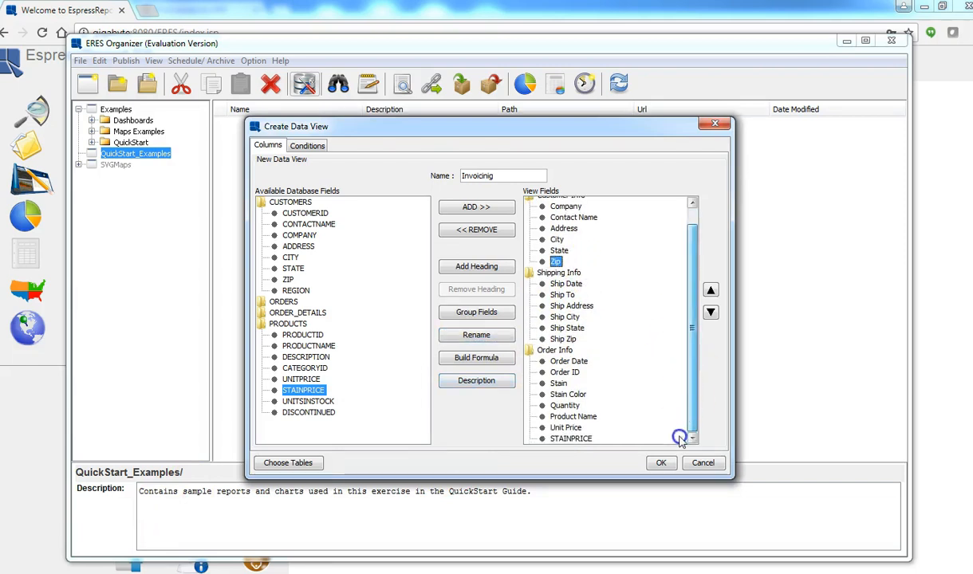
{"action": "left_click", "coordinate": [568, 438]}
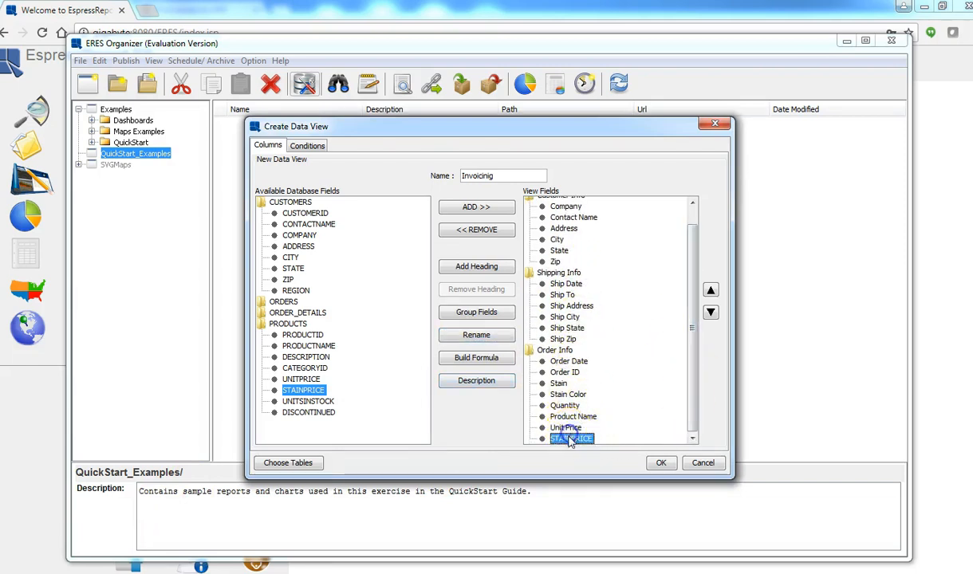
{"action": "left_click", "coordinate": [479, 334]}
{"action": "type", "text": "Stain"}
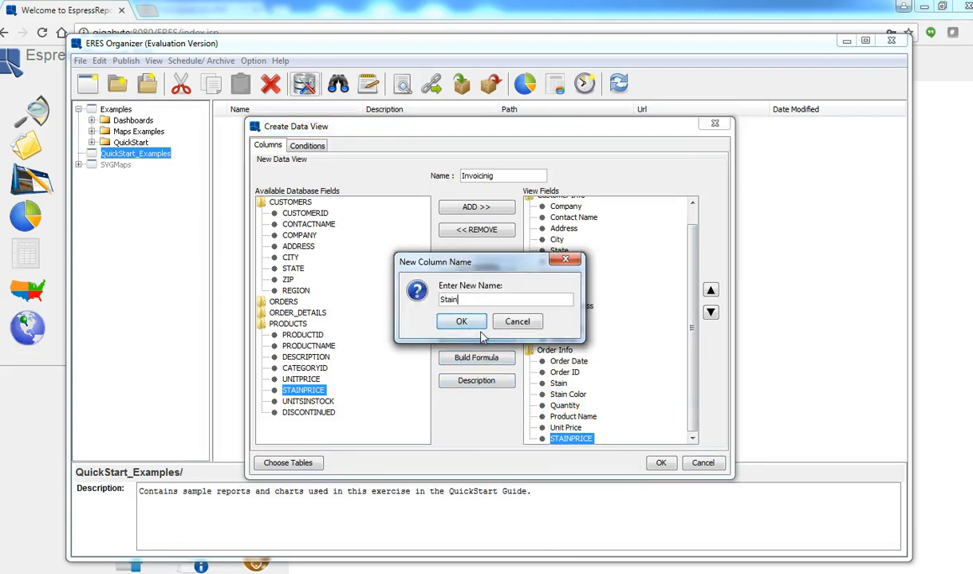
{"action": "type", "text": " Price"}
{"action": "left_click", "coordinate": [461, 321]}
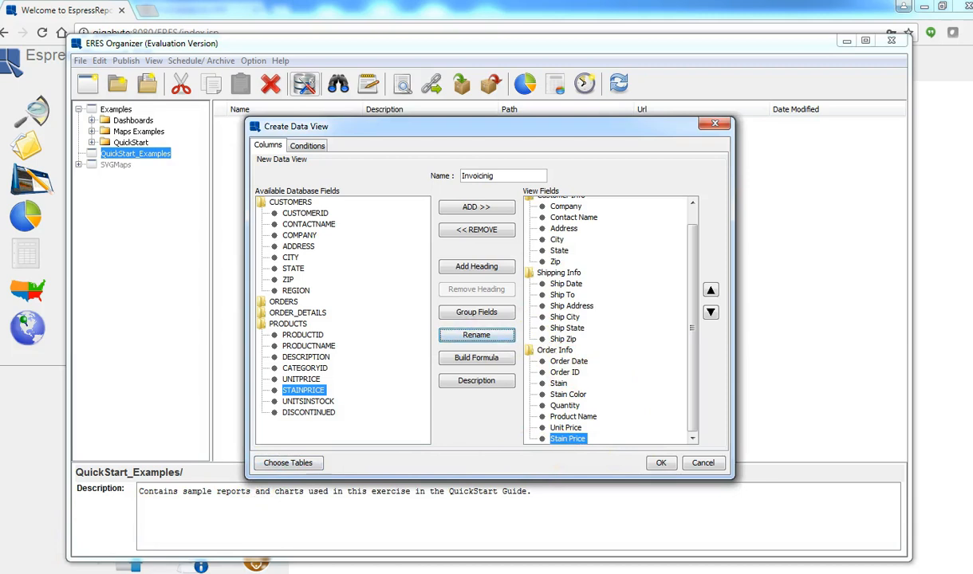
{"action": "left_click", "coordinate": [660, 465]}
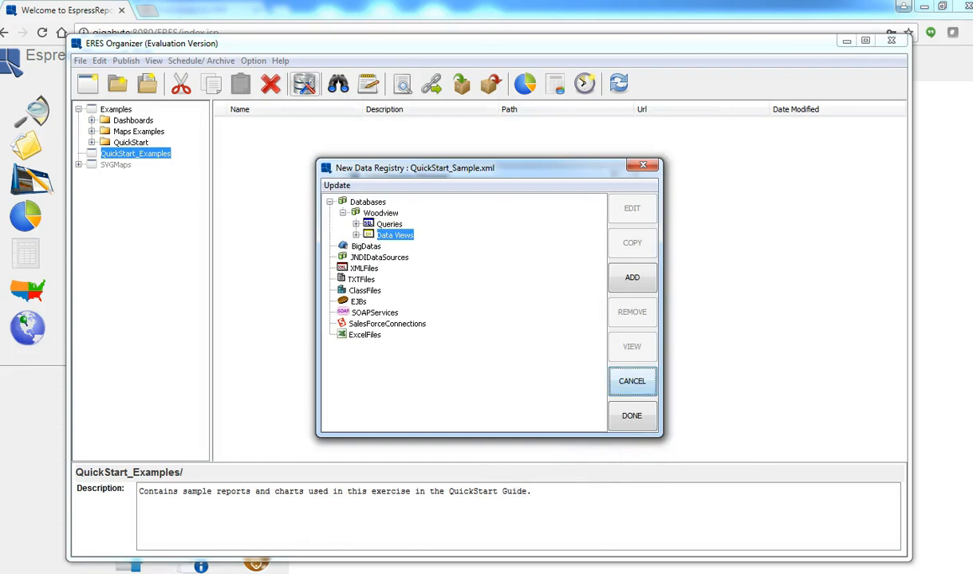
- Start a query on the Invoicinig data view with the Order Info columns Order ID, Order Date, Product Name, Unit Price and Quantity
{"action": "left_click", "coordinate": [356, 236]}
{"action": "left_click", "coordinate": [405, 247]}
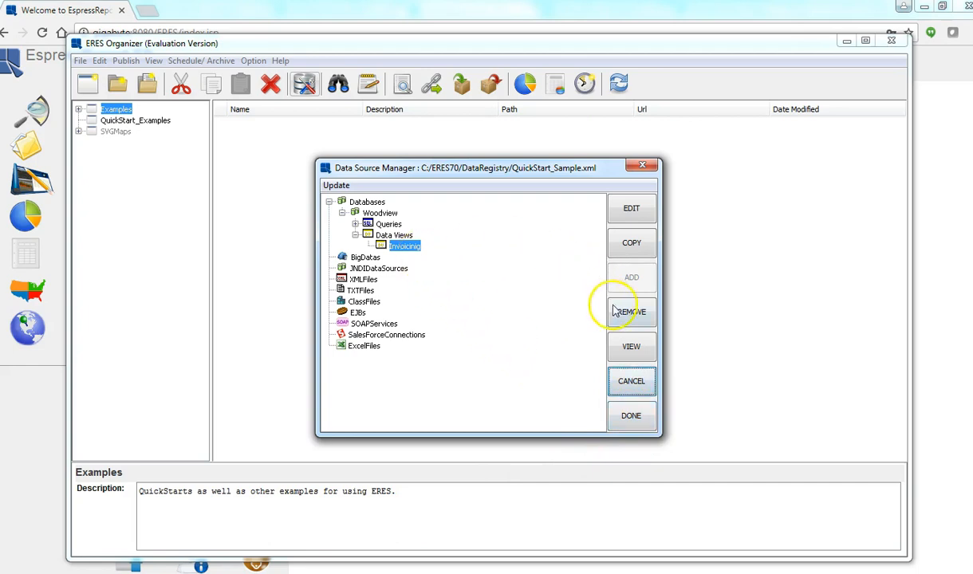
{"action": "left_click", "coordinate": [643, 356]}
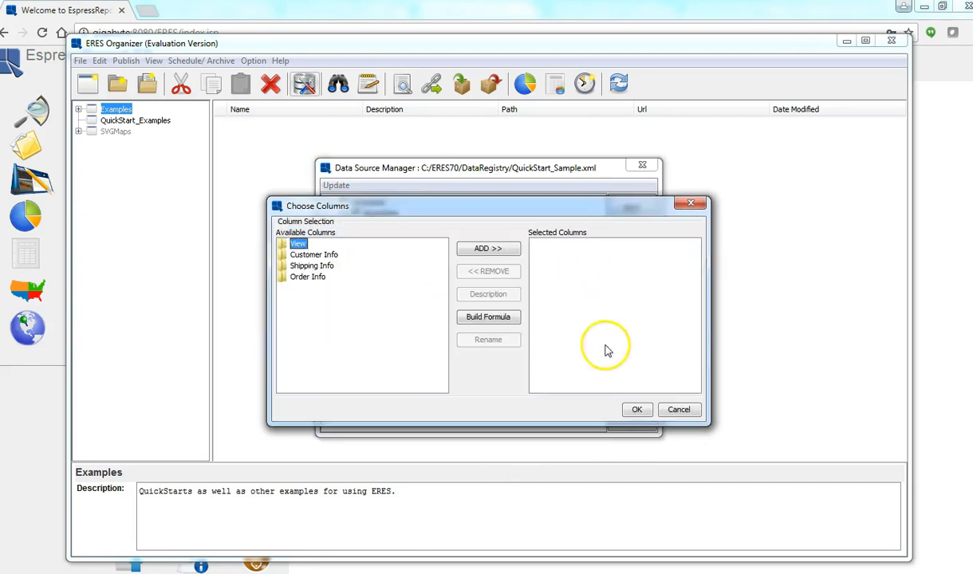
{"action": "left_click", "coordinate": [297, 279]}
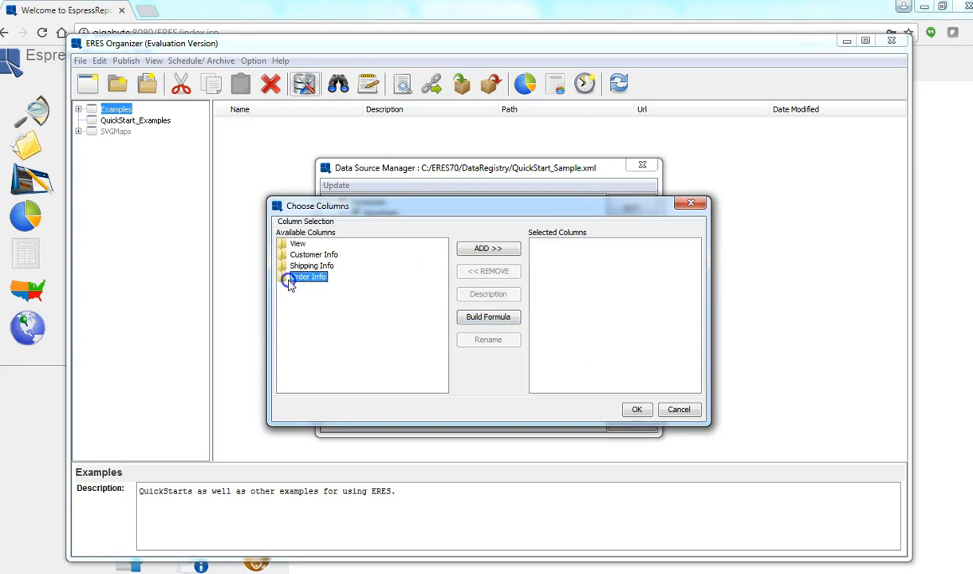
{"action": "double_click", "coordinate": [292, 279]}
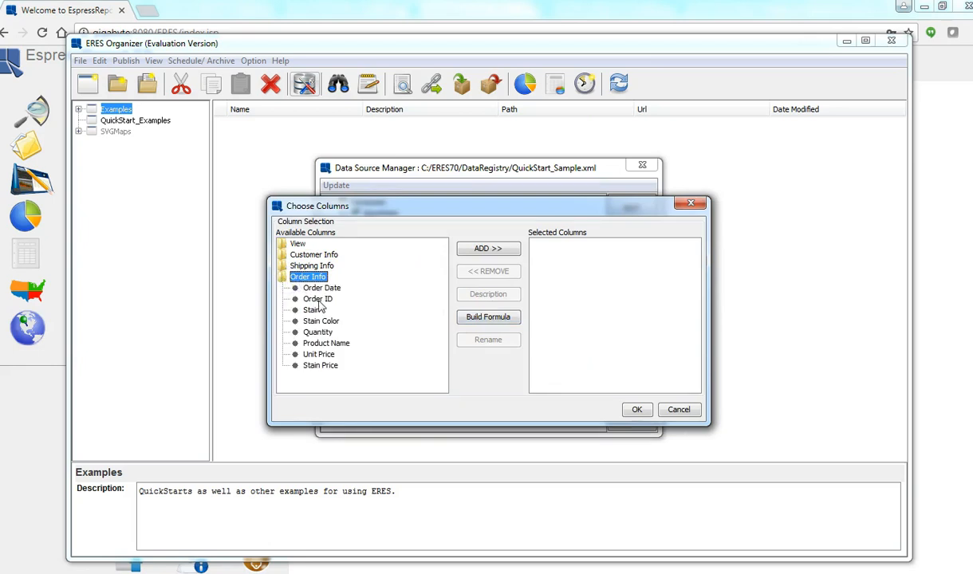
{"action": "double_click", "coordinate": [319, 299]}
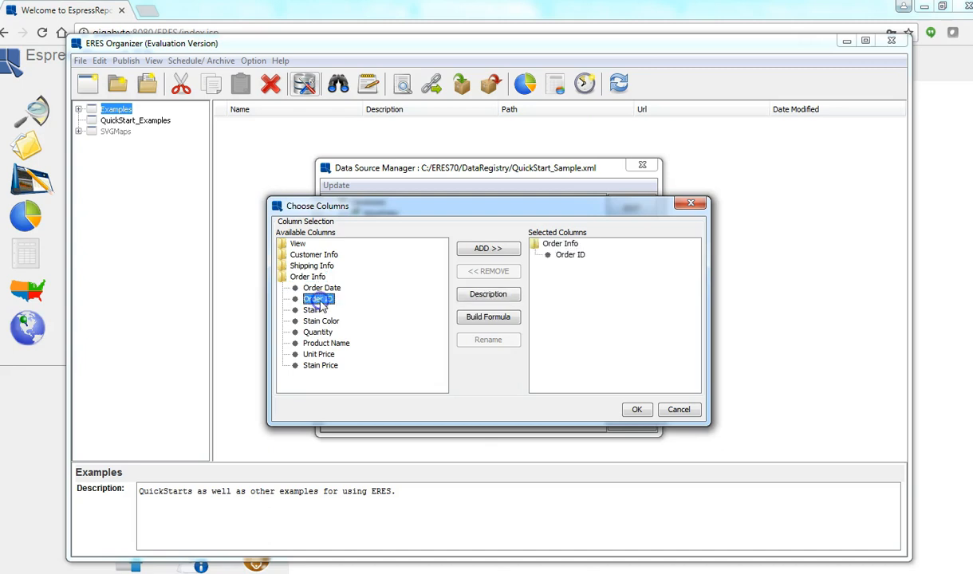
{"action": "double_click", "coordinate": [322, 288]}
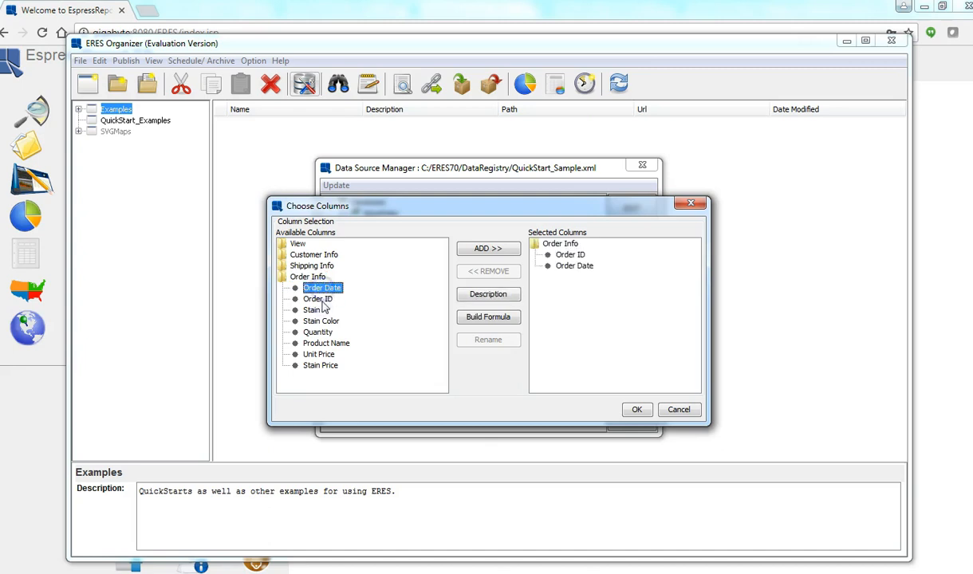
{"action": "double_click", "coordinate": [326, 343]}
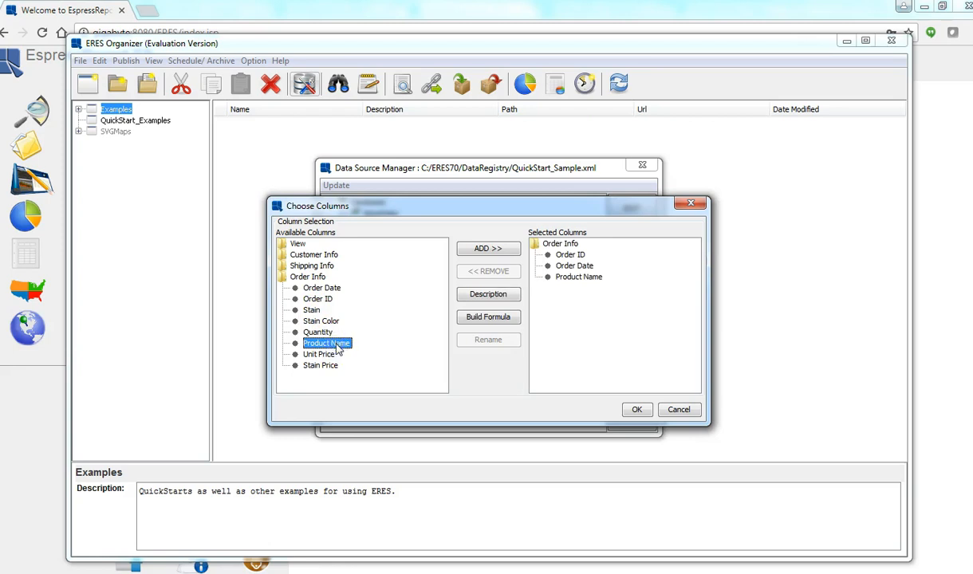
{"action": "double_click", "coordinate": [328, 355]}
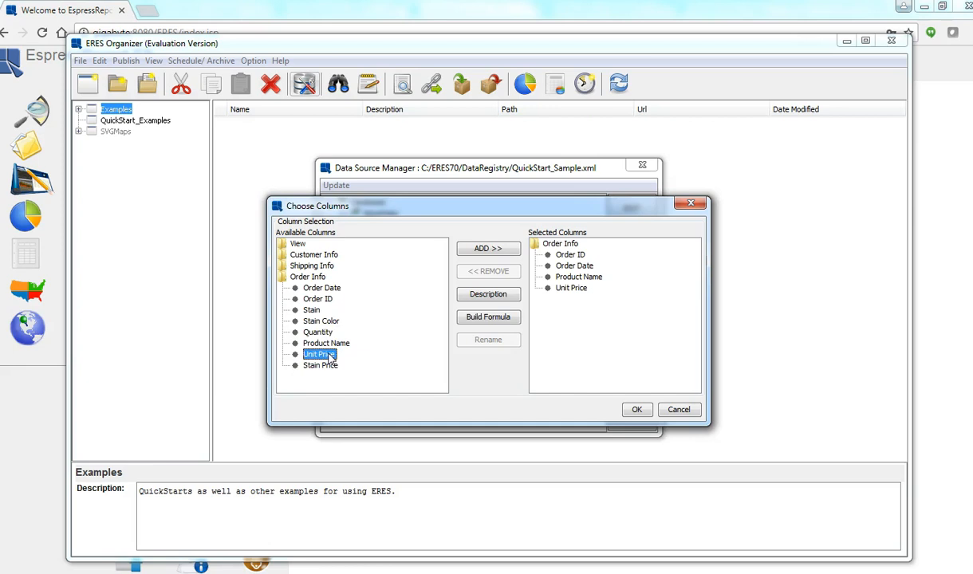
{"action": "left_click", "coordinate": [319, 332]}
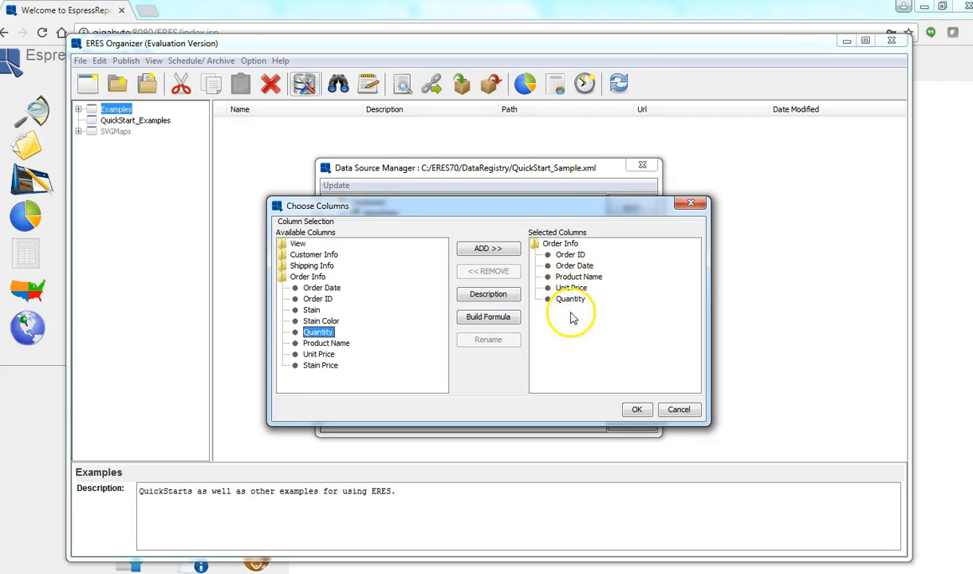
{"action": "left_click", "coordinate": [637, 409]}
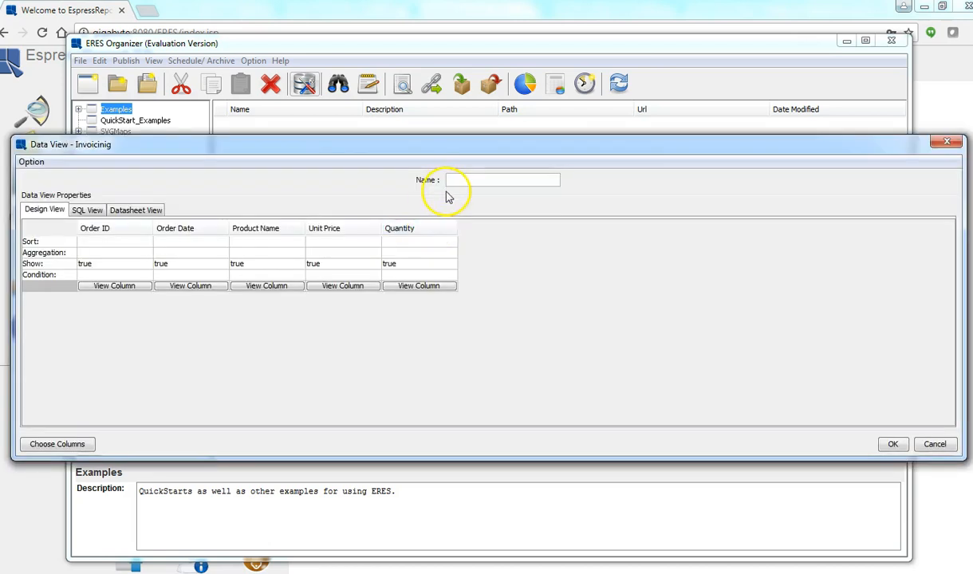
- Name the query DVQuery1 and slightly widen its Order ID, Order Date and Product Name columns
{"action": "left_click", "coordinate": [468, 180]}
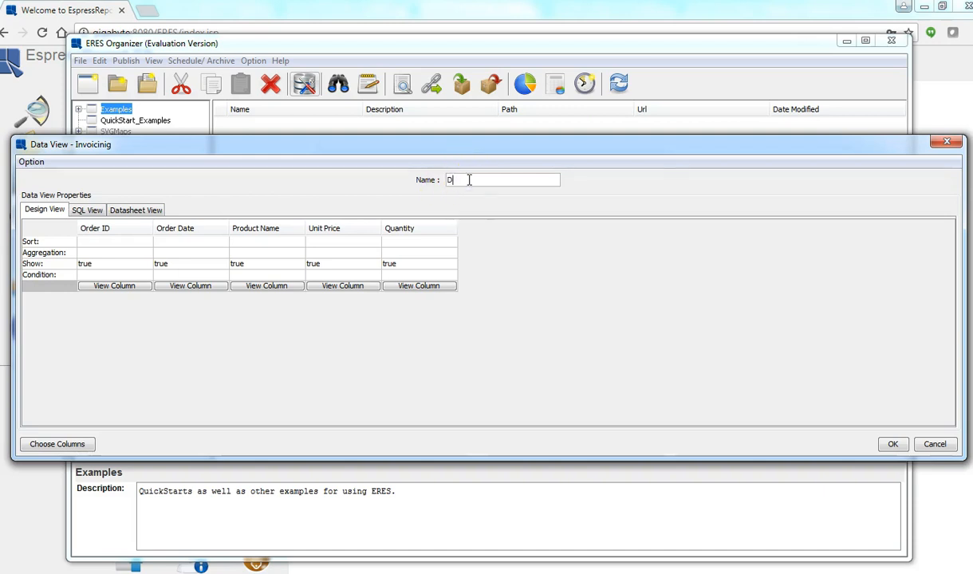
{"action": "type", "text": "DV"}
{"action": "type", "text": "O"}
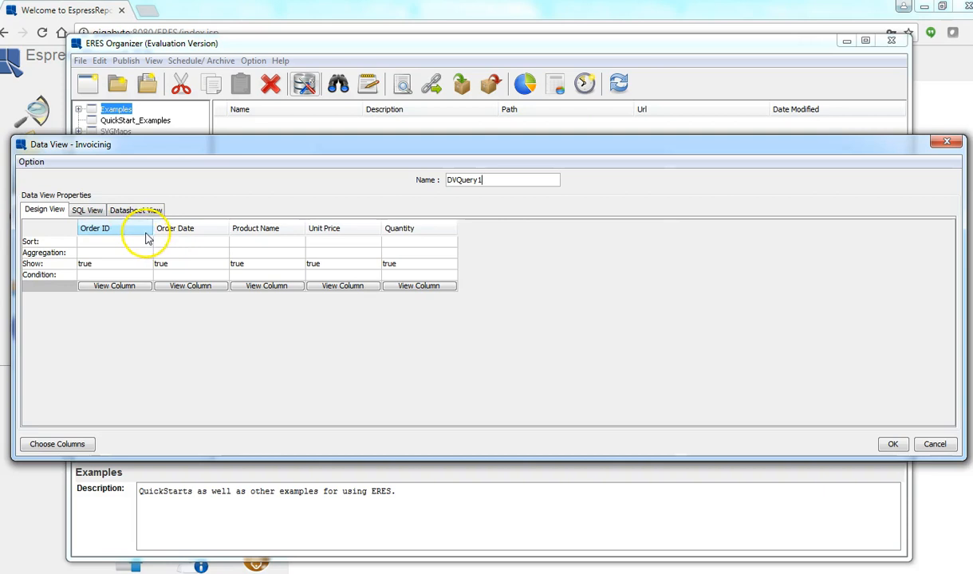
{"action": "left_click_drag", "start_coordinate": [150, 228], "coordinate": [167, 228]}
{"action": "left_click_drag", "start_coordinate": [245, 226], "coordinate": [254, 226]}
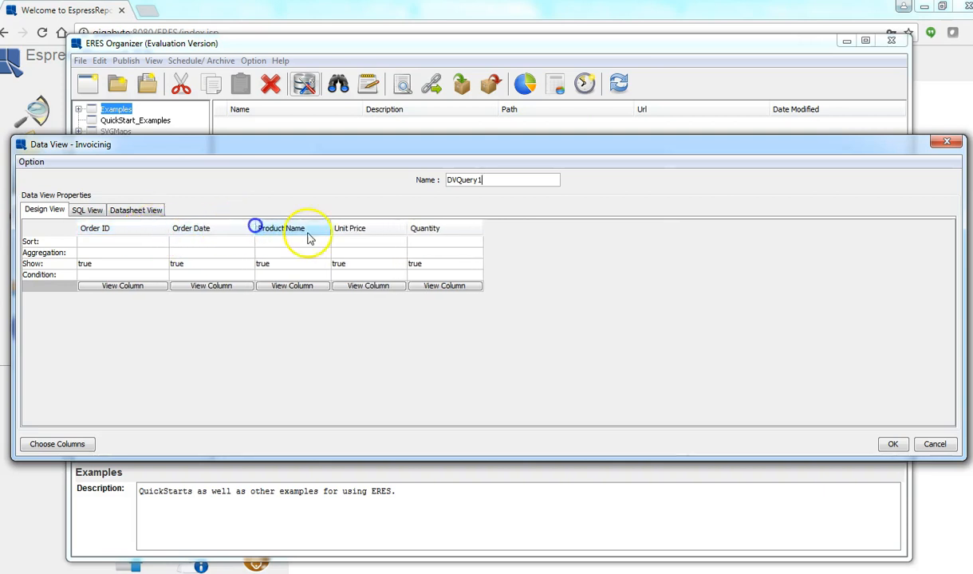
{"action": "left_click_drag", "start_coordinate": [331, 230], "coordinate": [342, 228]}
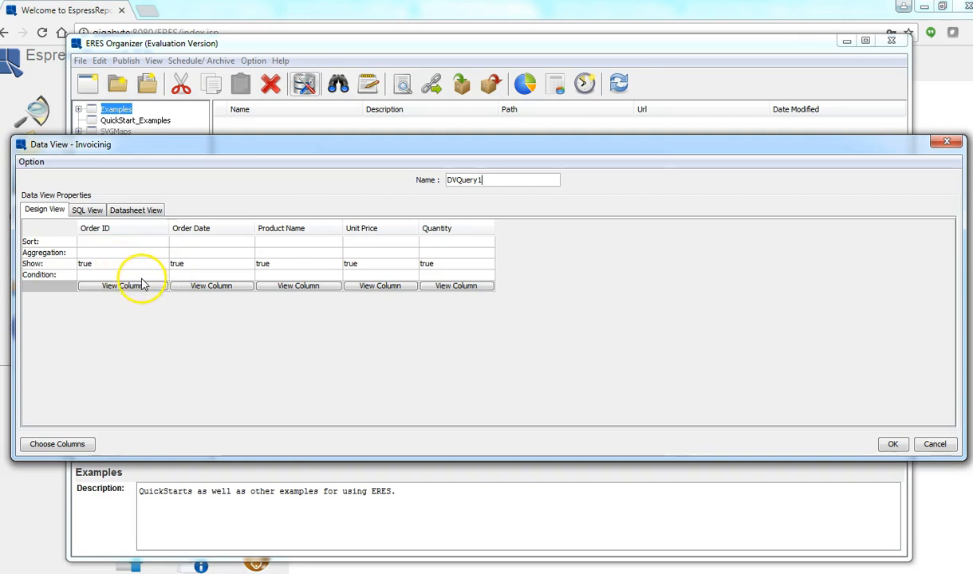
- Preview the stored values of the Order ID column and of the Product Name column
{"action": "left_click", "coordinate": [122, 286]}
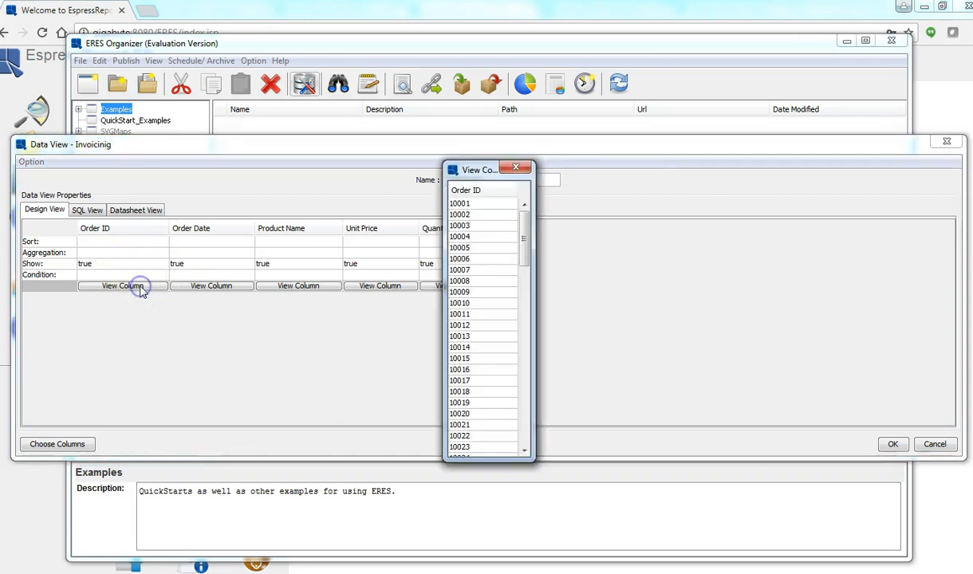
{"action": "left_click", "coordinate": [516, 171]}
{"action": "left_click", "coordinate": [290, 287]}
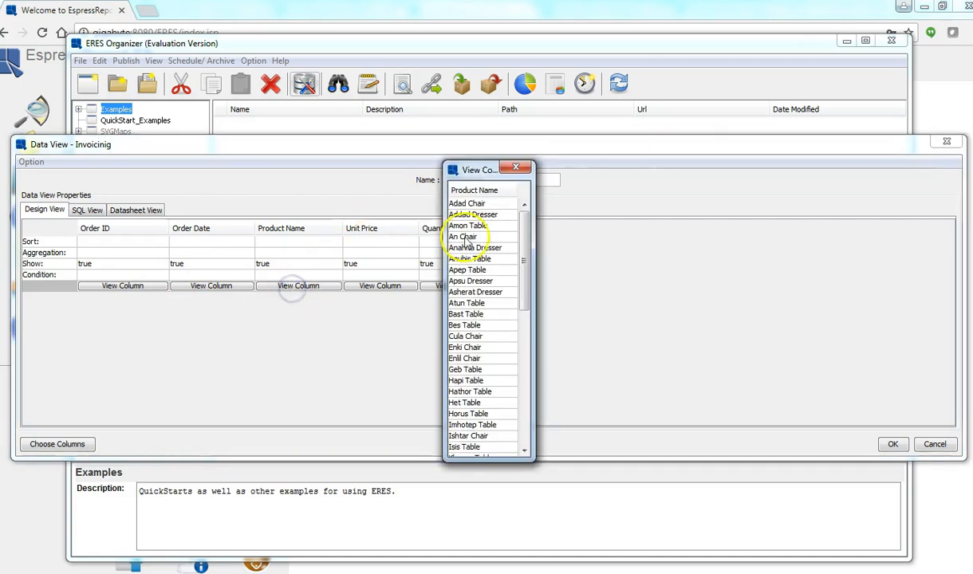
{"action": "left_click", "coordinate": [516, 170]}
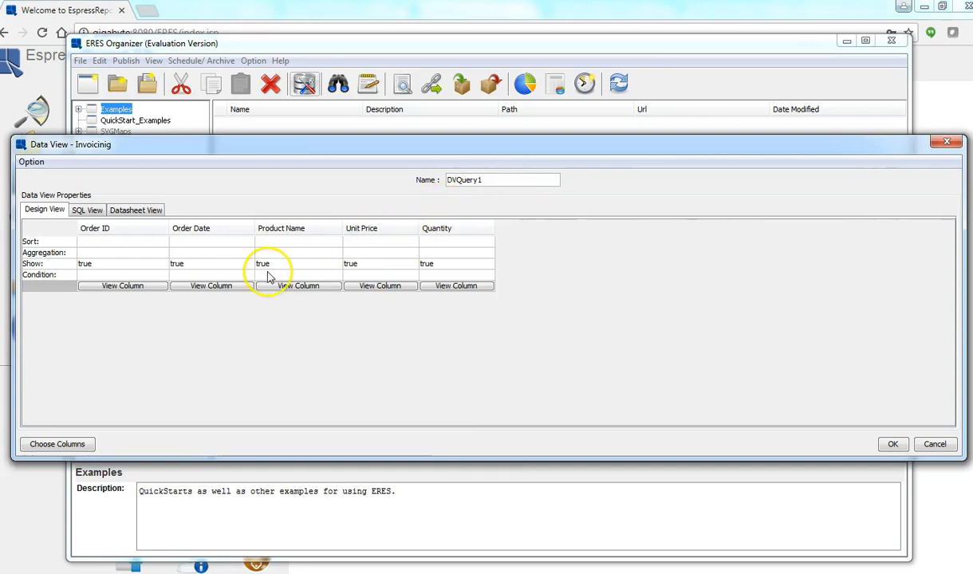
- Add a condition limiting Order Date to values between 2001-01-14 and 2001-08-30
{"action": "left_click", "coordinate": [185, 276]}
{"action": "right_click", "coordinate": [195, 275]}
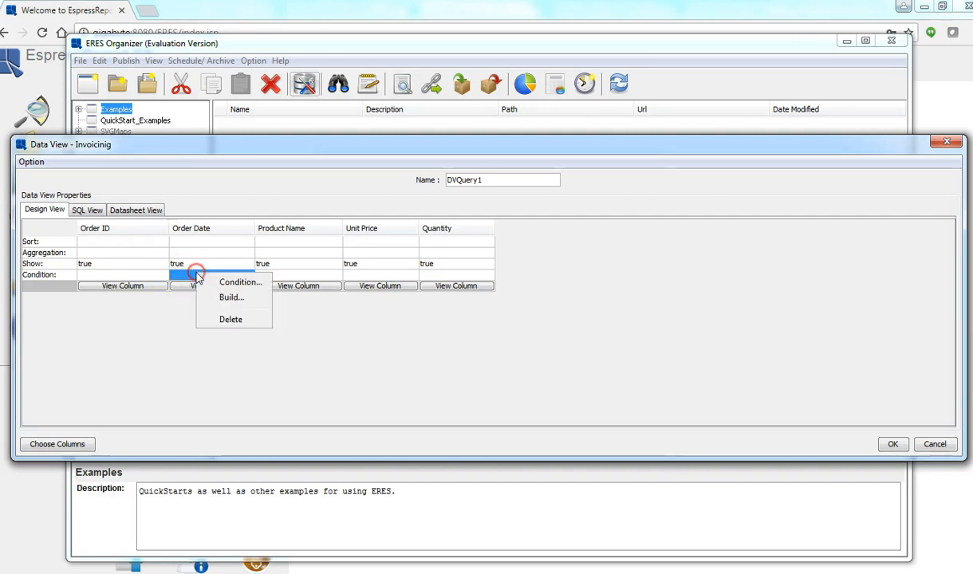
{"action": "left_click", "coordinate": [236, 283]}
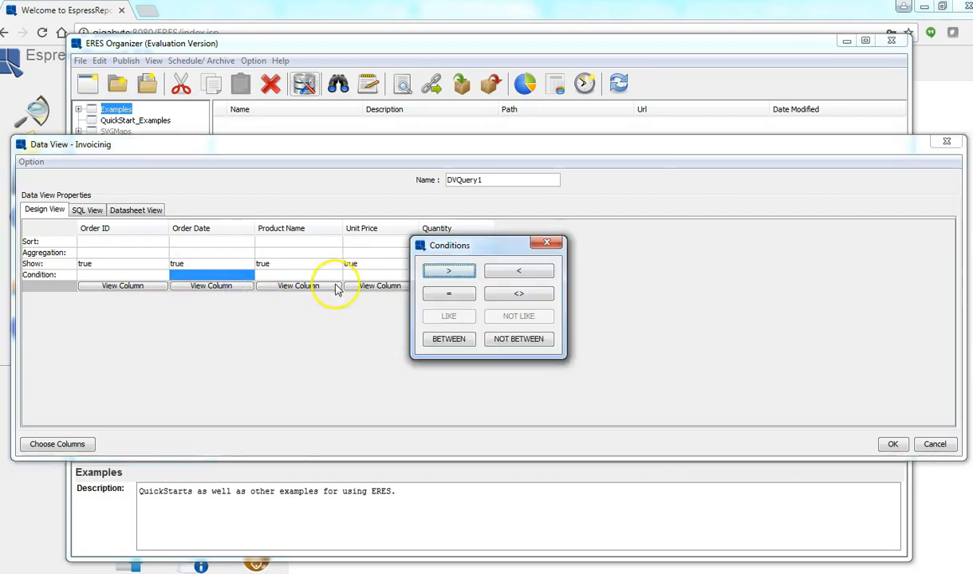
{"action": "left_click", "coordinate": [451, 341]}
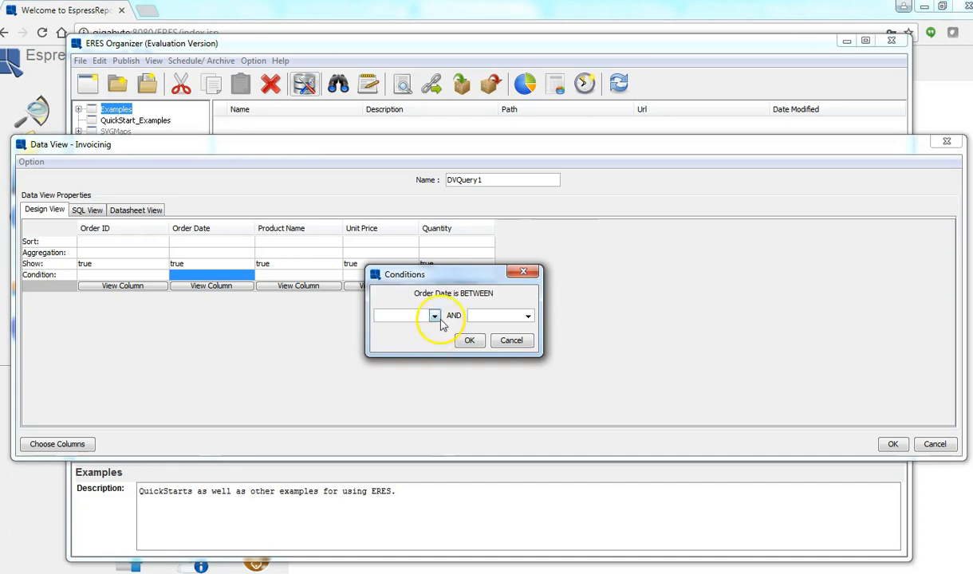
{"action": "left_click", "coordinate": [437, 317]}
{"action": "left_click", "coordinate": [395, 340]}
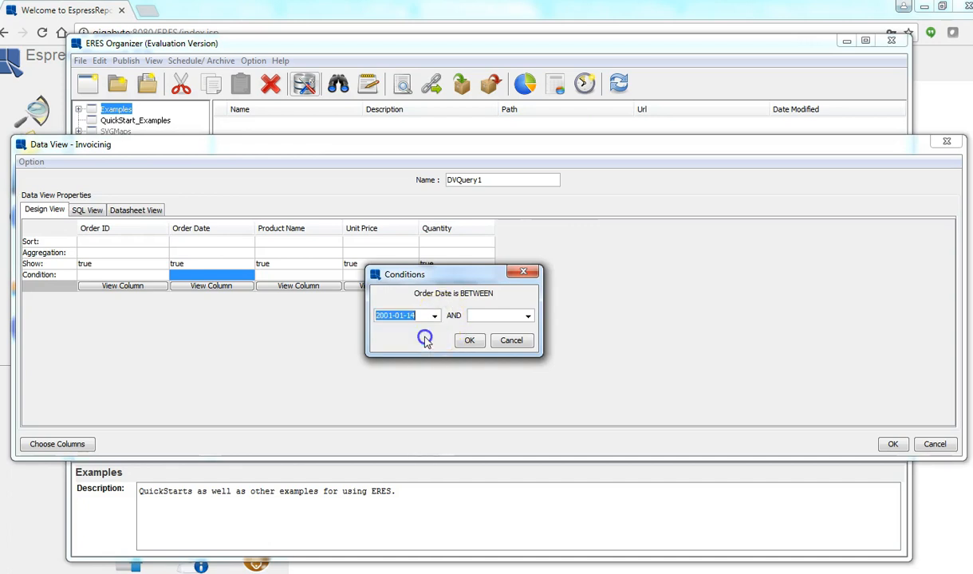
{"action": "left_click", "coordinate": [527, 316]}
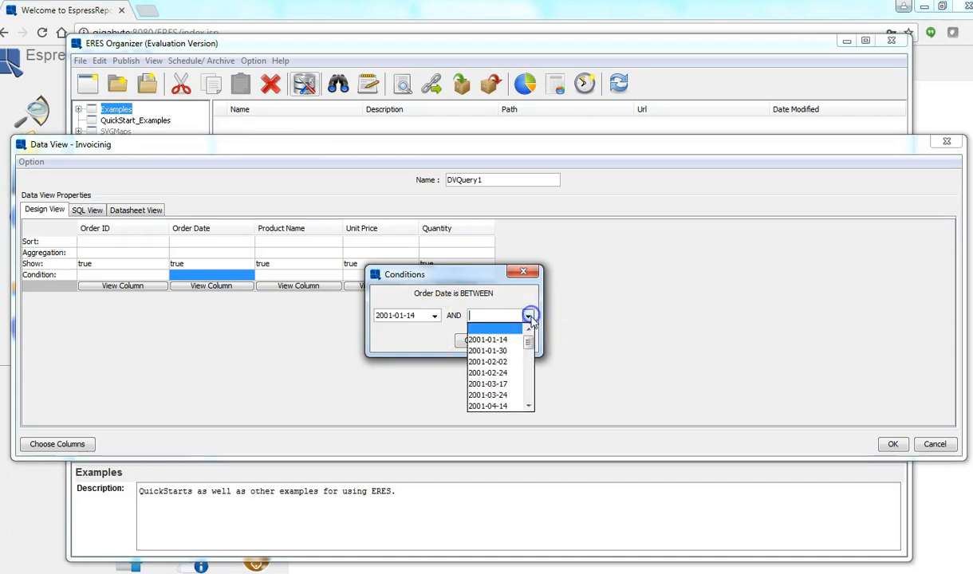
{"action": "scroll", "coordinate": [504, 403], "scroll_direction": "down", "scroll_amount": 2}
{"action": "left_click", "coordinate": [505, 409]}
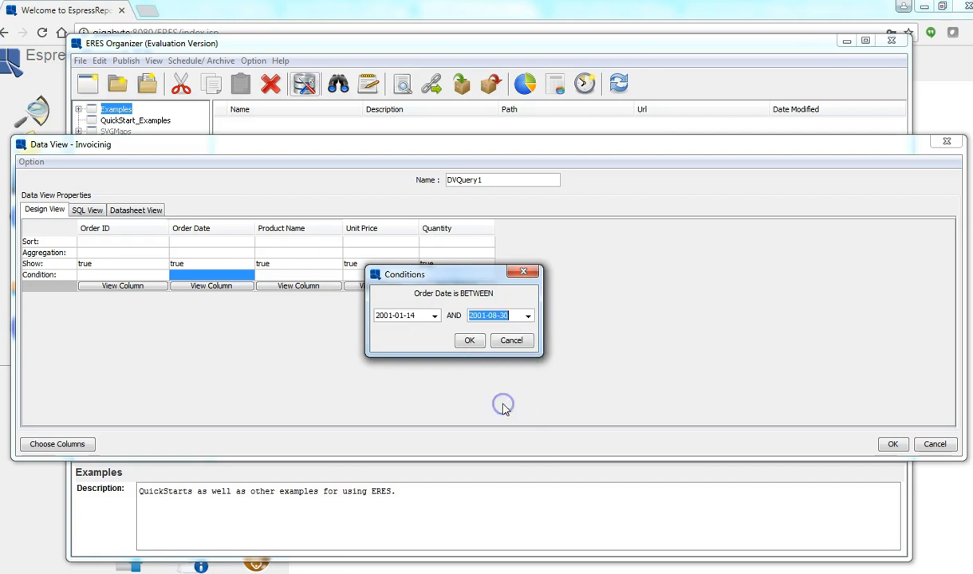
{"action": "left_click", "coordinate": [471, 342]}
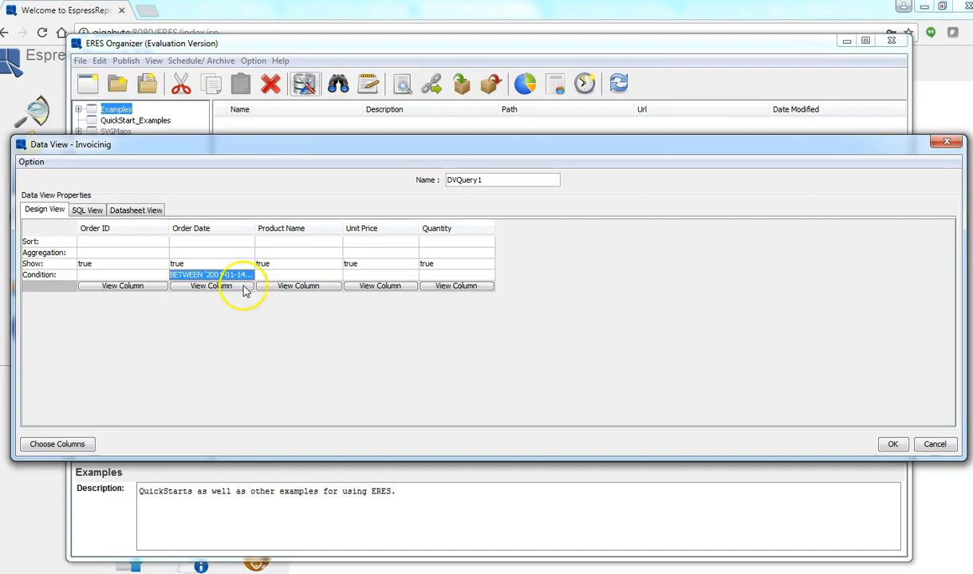
- Review the SQL statement generated for DVQuery1 and browse its datasheet records
{"action": "left_click", "coordinate": [87, 210]}
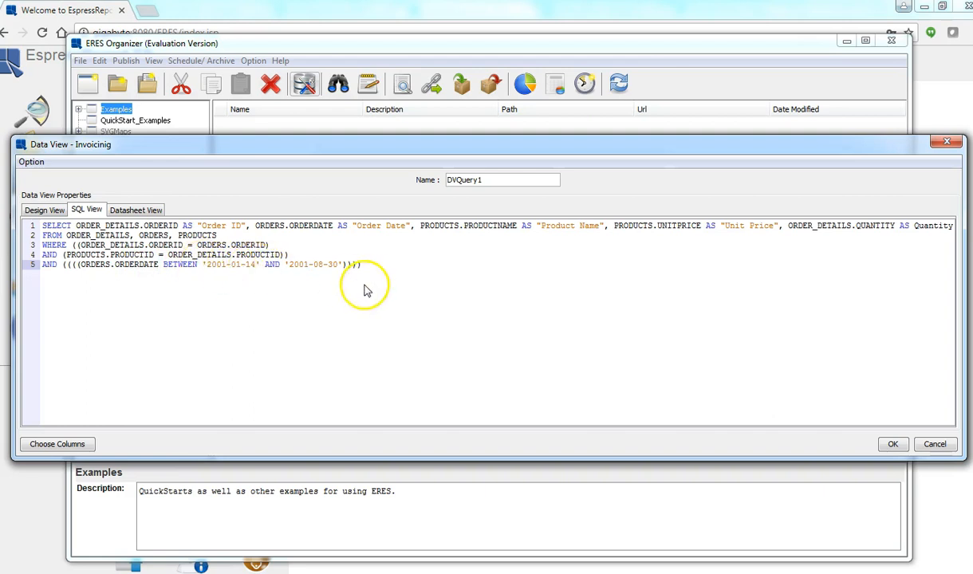
{"action": "left_click", "coordinate": [136, 212]}
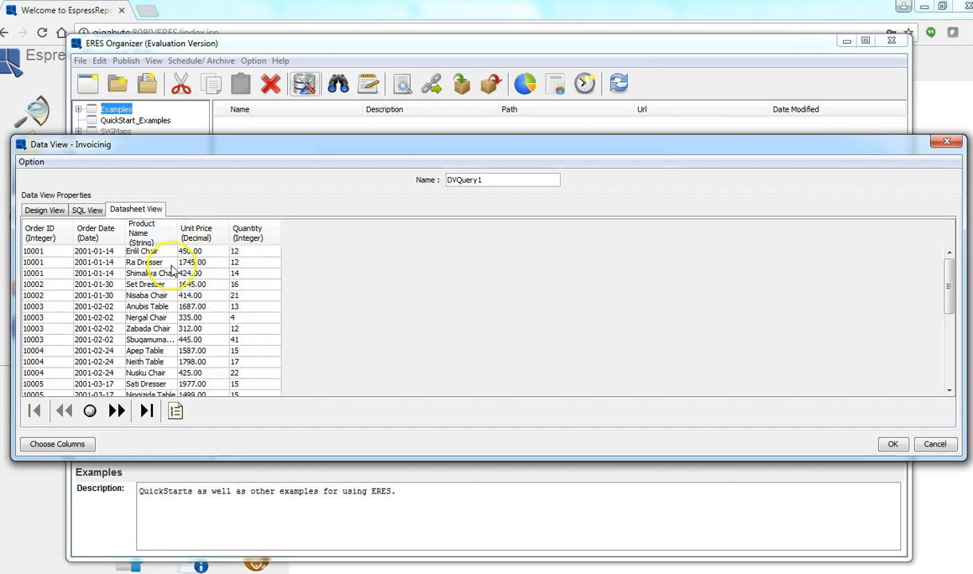
{"action": "mouse_move", "coordinate": [951, 302]}
{"action": "left_mouse_down"}
{"action": "mouse_move", "coordinate": [950, 330]}
{"action": "mouse_move", "coordinate": [949, 319]}
{"action": "left_mouse_up"}
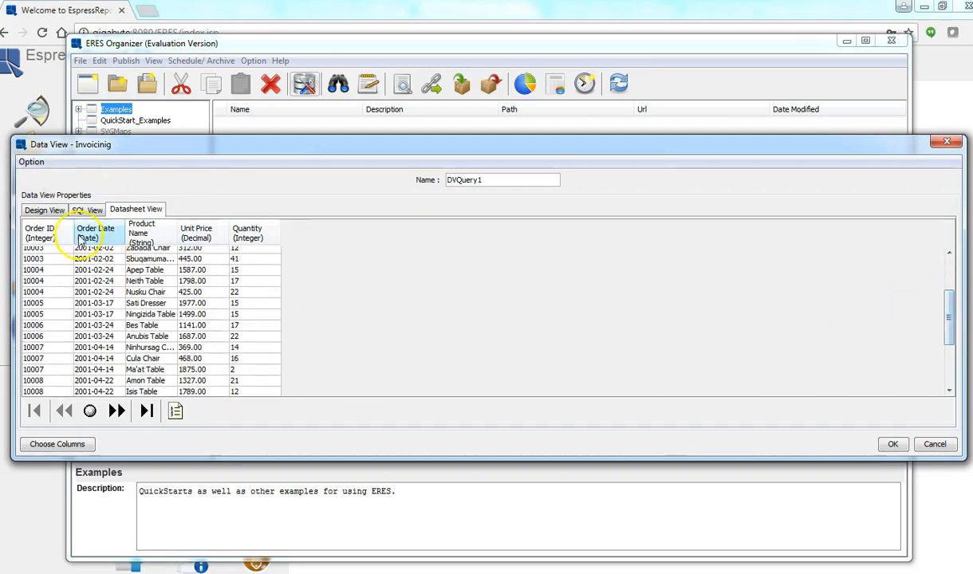
- Return to the query design, save DVQuery1 and leave the result wizard without creating a chart or report
{"action": "left_click", "coordinate": [38, 210]}
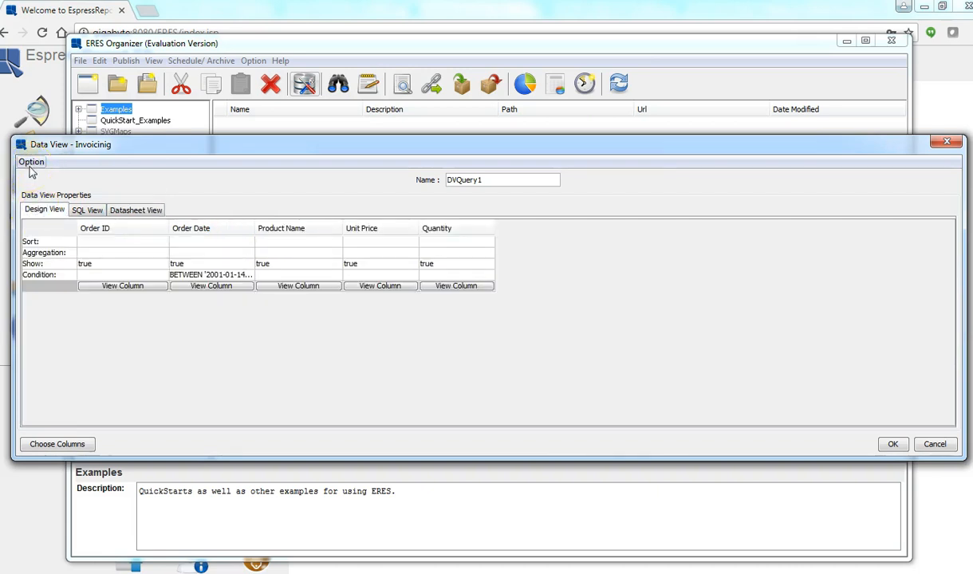
{"action": "left_click", "coordinate": [891, 445]}
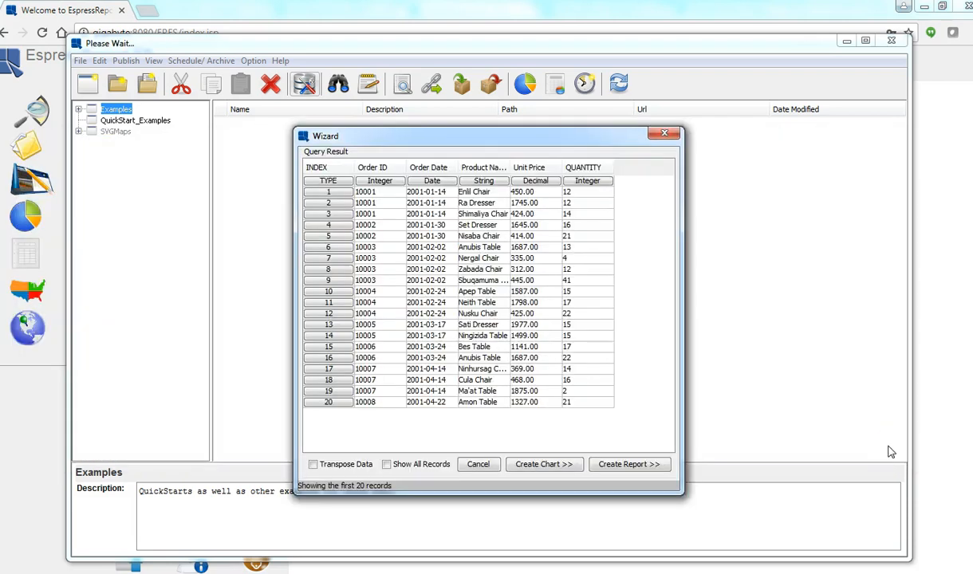
{"action": "left_click", "coordinate": [477, 466]}
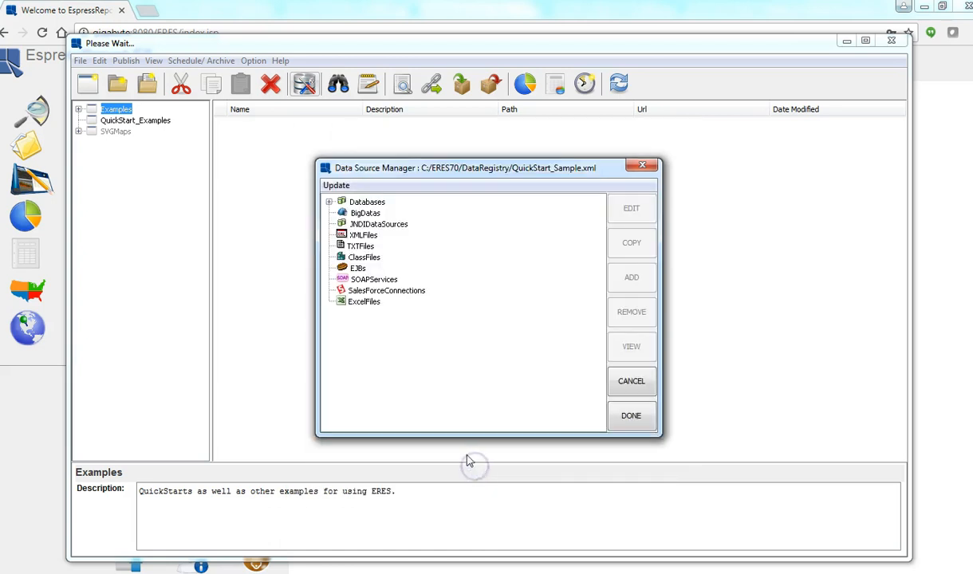
- Locate DVQuery1 under Woodview's Invoicinig data view and finish working in the Data Source Manager
{"action": "left_click", "coordinate": [329, 202]}
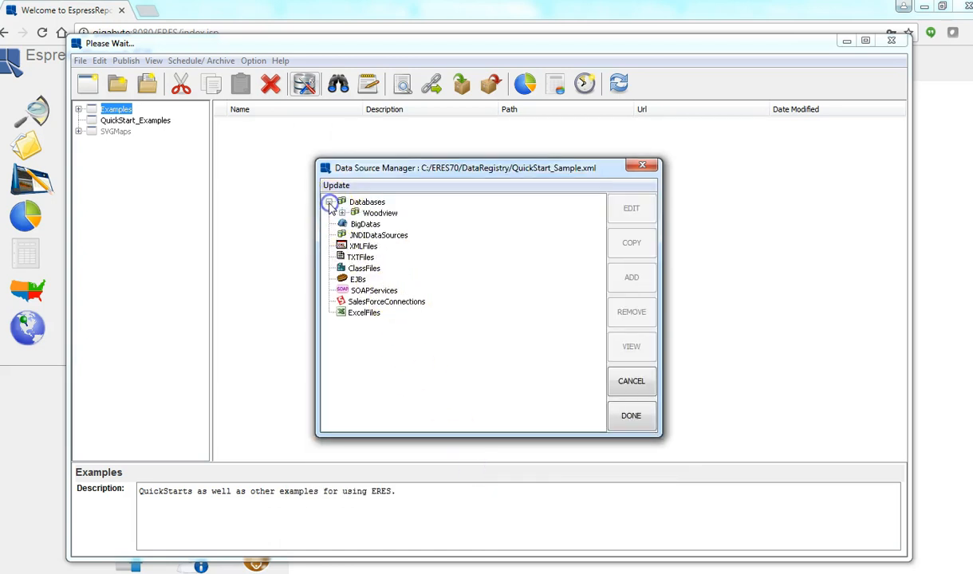
{"action": "left_click", "coordinate": [341, 213]}
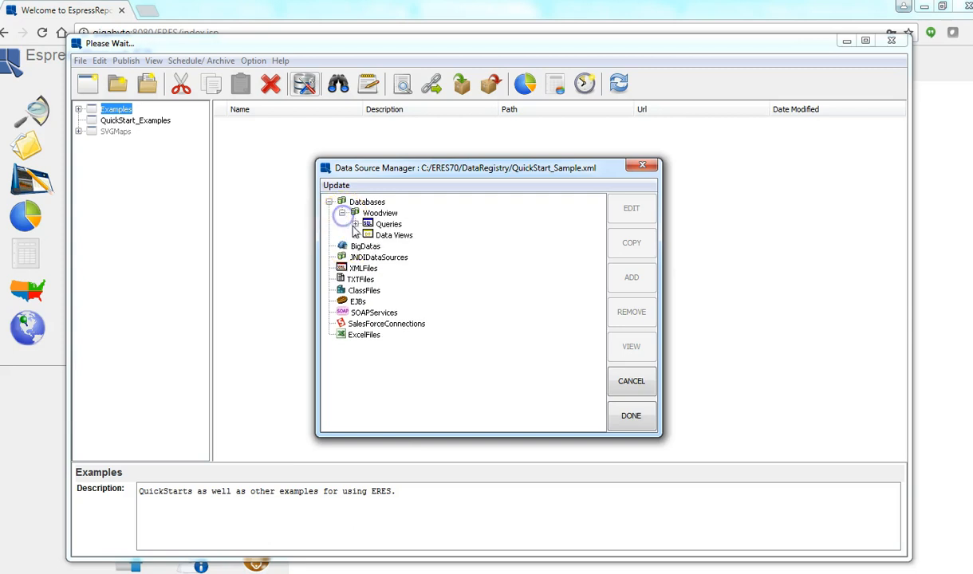
{"action": "left_click", "coordinate": [355, 236]}
{"action": "left_click", "coordinate": [403, 247]}
{"action": "left_click", "coordinate": [369, 246]}
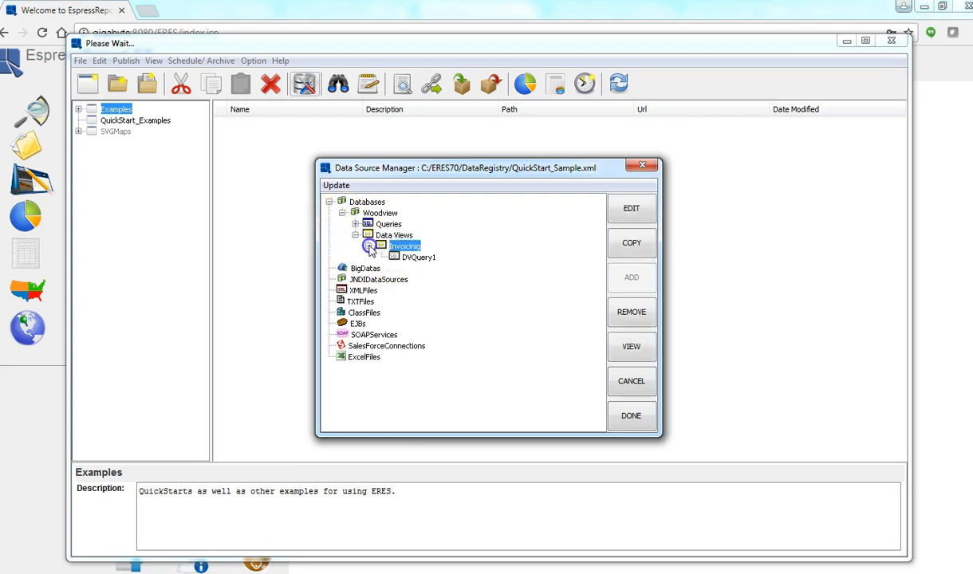
{"action": "left_click", "coordinate": [408, 258]}
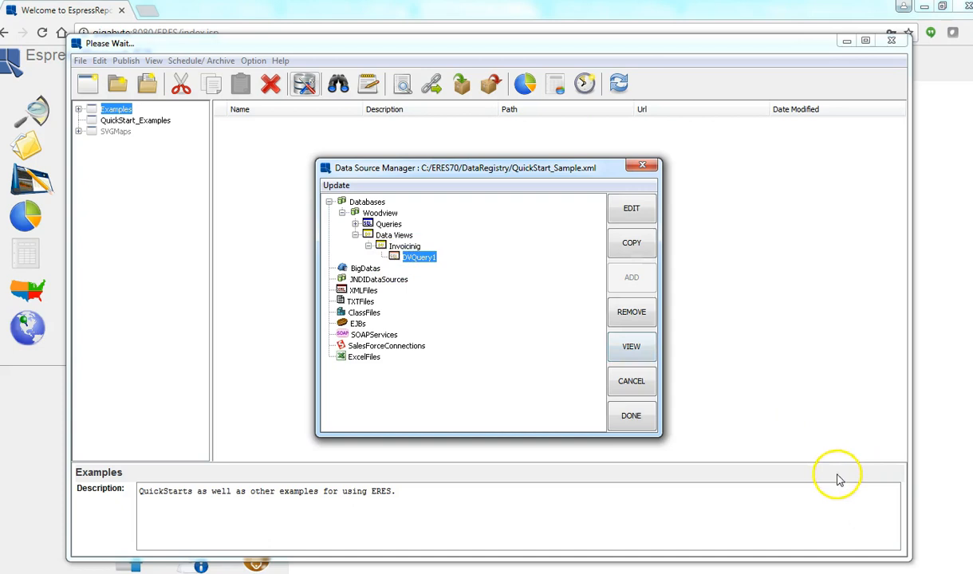
{"action": "left_click", "coordinate": [636, 426]}
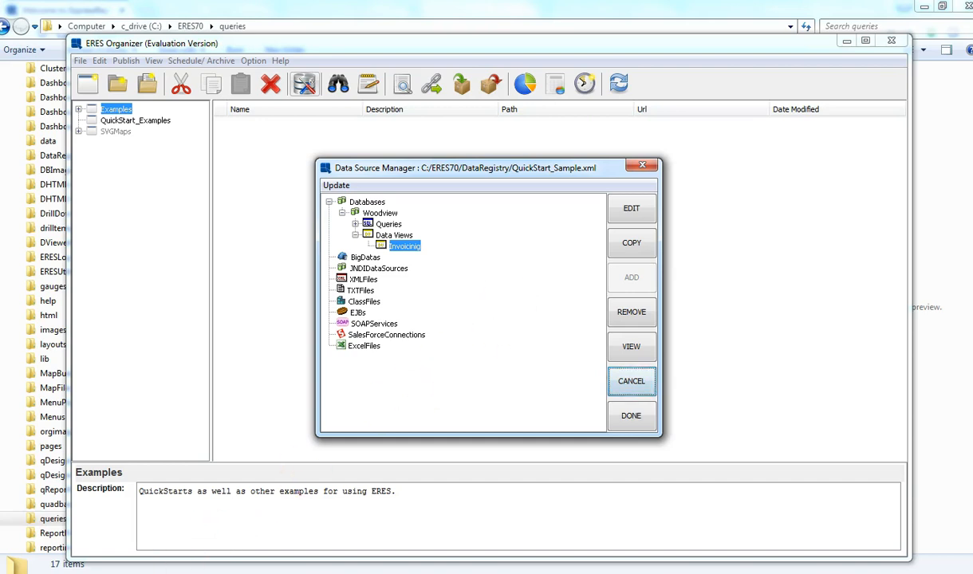
- Start a query on the Invoicinig data view with Order ID, Order Date, Product Name, Unit Price and Quantity from Order Info
{"action": "left_click", "coordinate": [470, 572]}
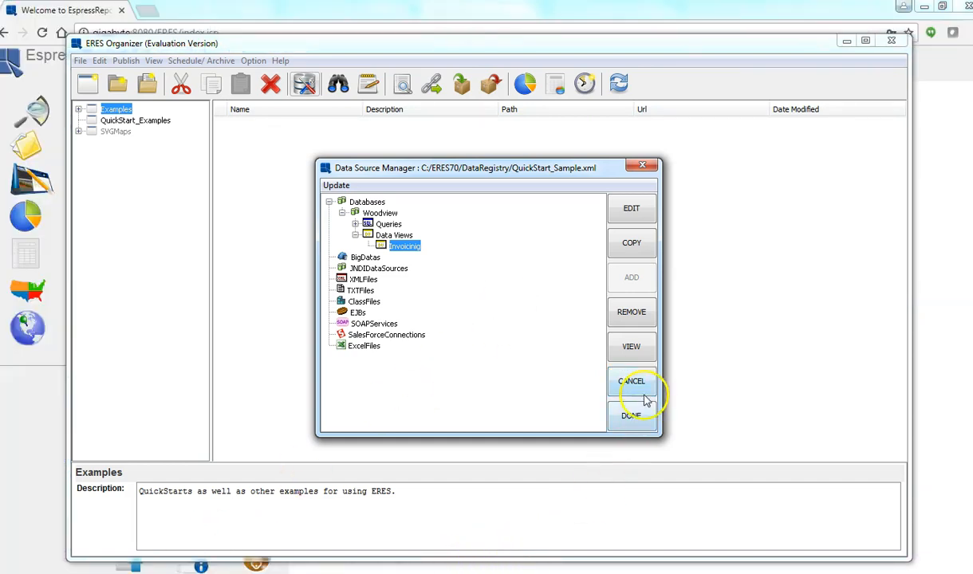
{"action": "left_click", "coordinate": [636, 353]}
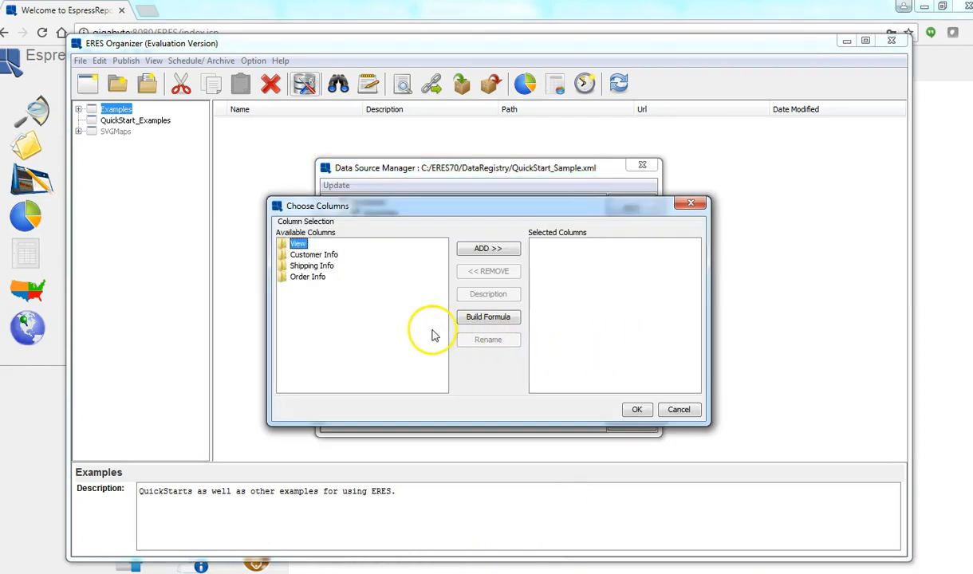
{"action": "double_click", "coordinate": [284, 278]}
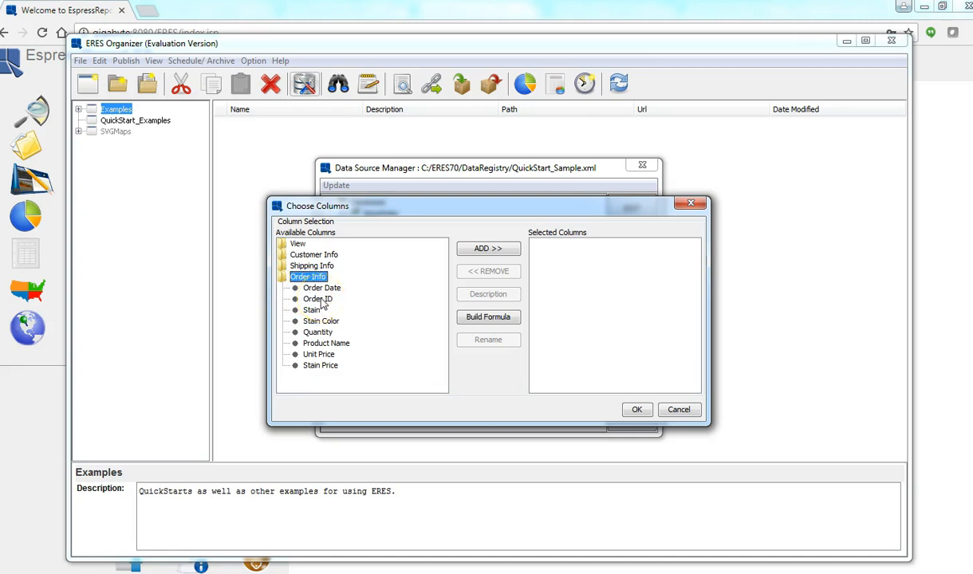
{"action": "double_click", "coordinate": [319, 299]}
{"action": "double_click", "coordinate": [323, 289]}
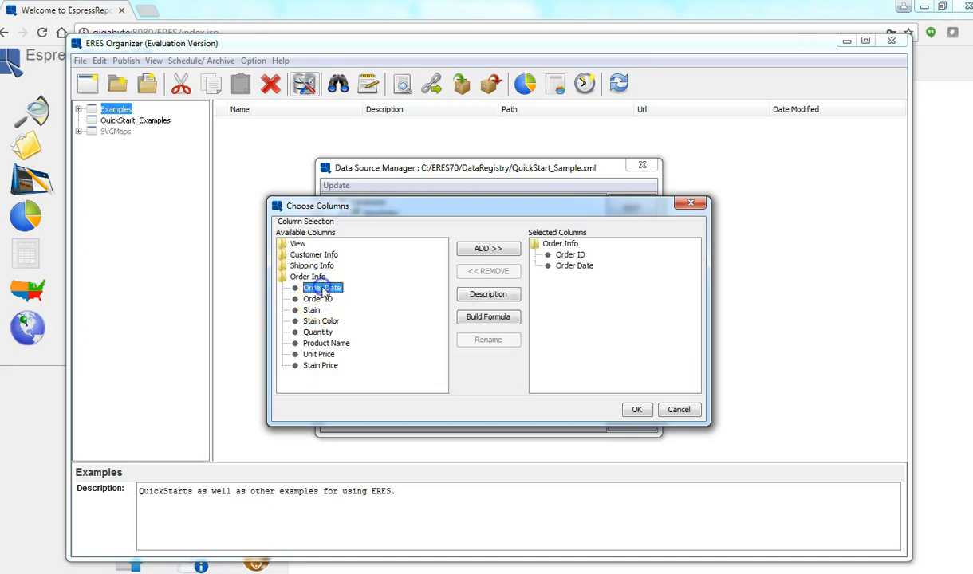
{"action": "double_click", "coordinate": [334, 344]}
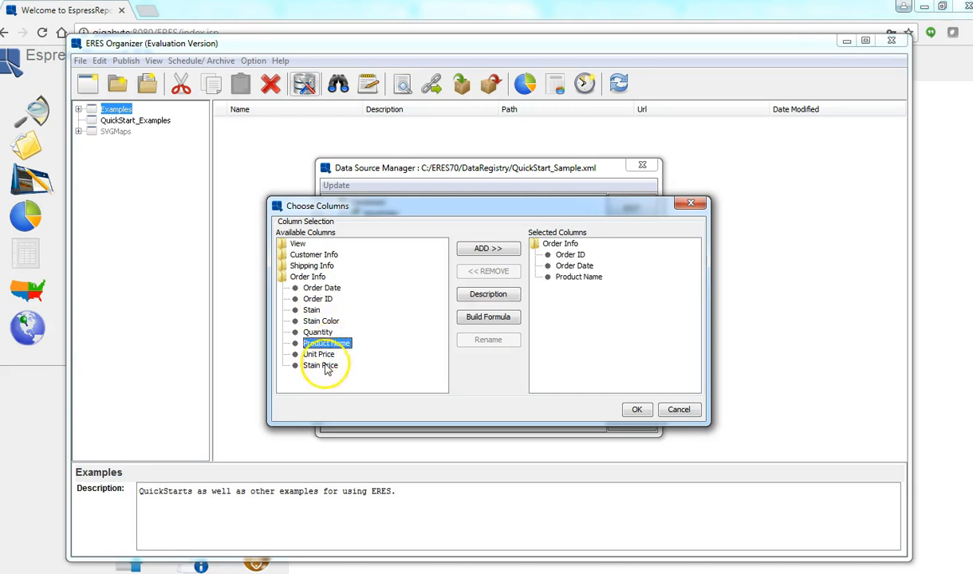
{"action": "double_click", "coordinate": [323, 355]}
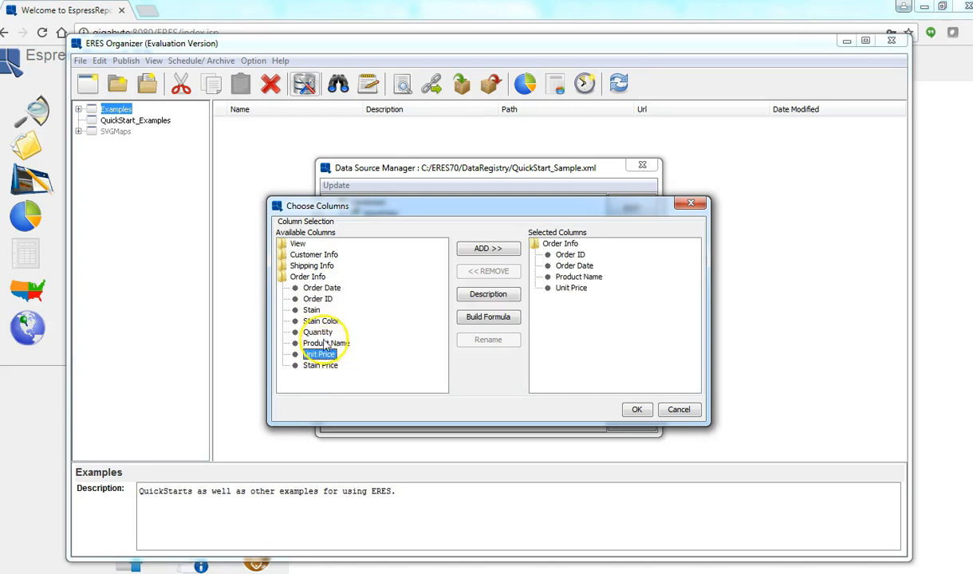
{"action": "double_click", "coordinate": [324, 334]}
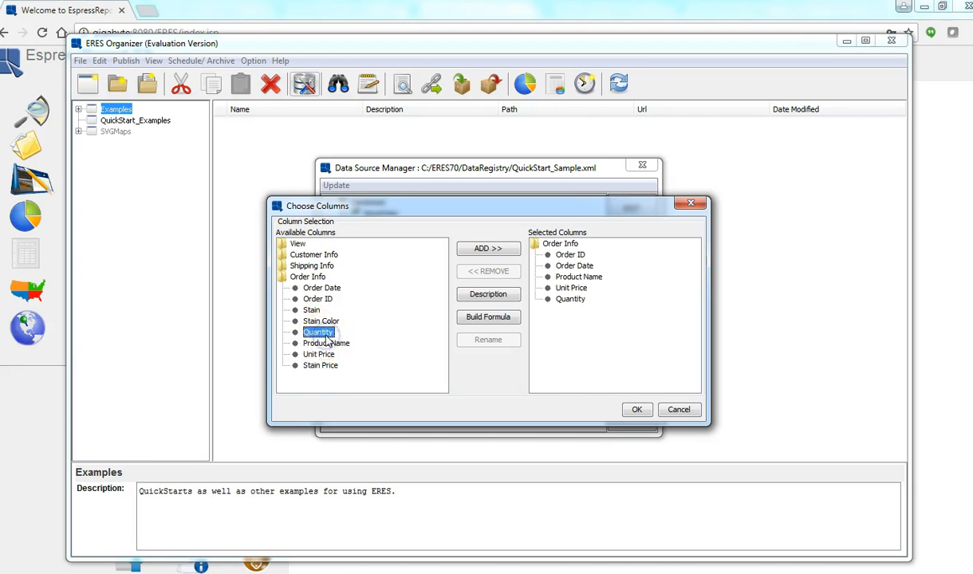
{"action": "left_click", "coordinate": [637, 409]}
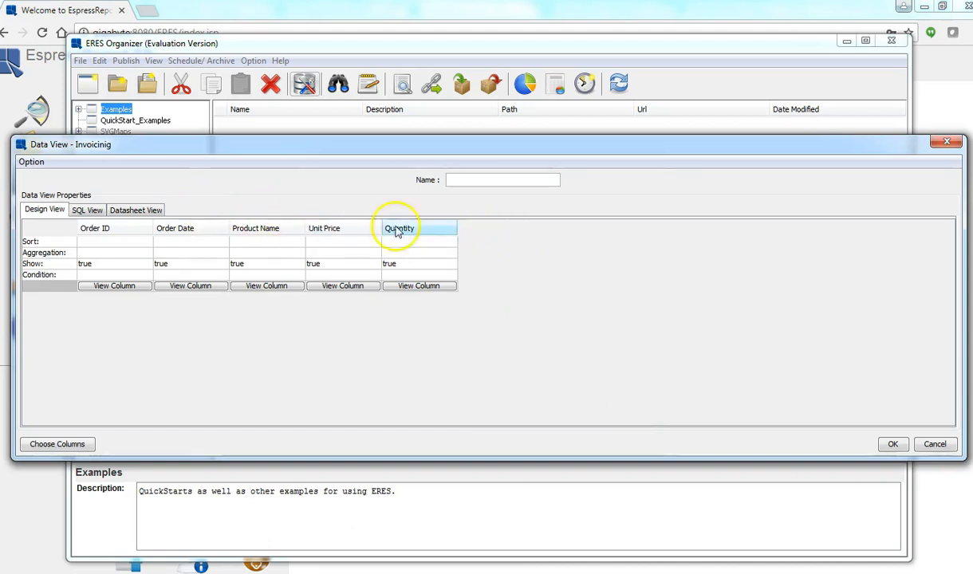
- Name the new data view query DVQuery
{"action": "left_click", "coordinate": [474, 185]}
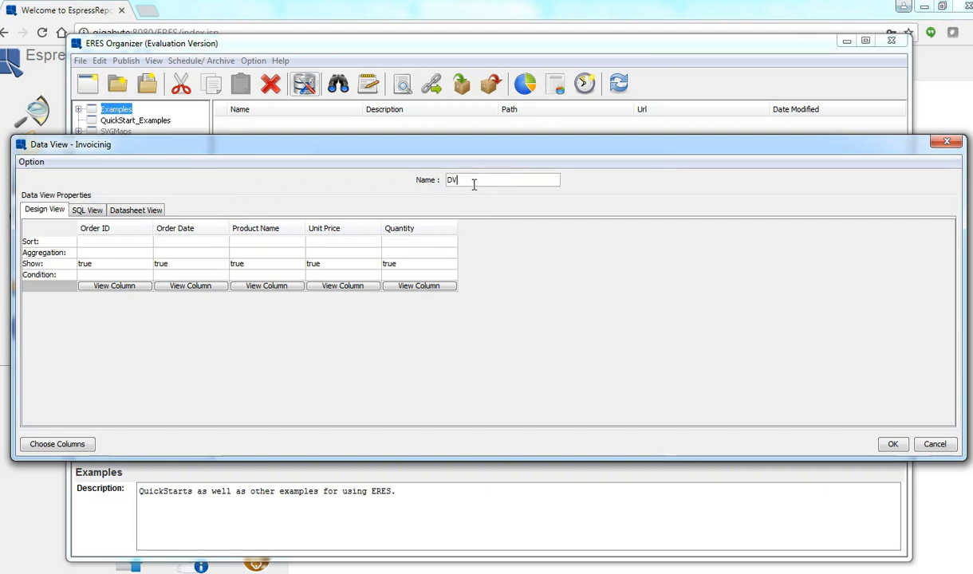
{"action": "type", "text": "DVQuery"}
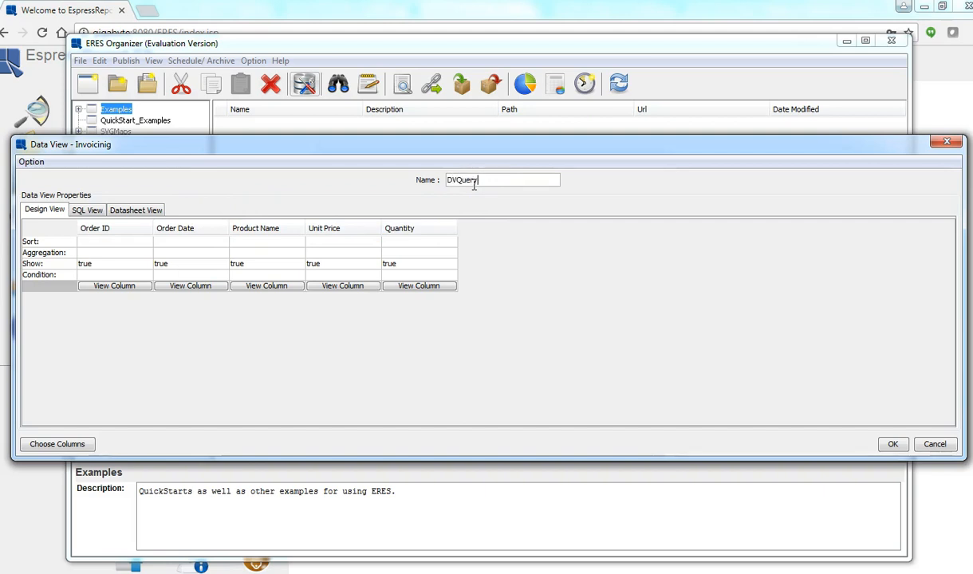